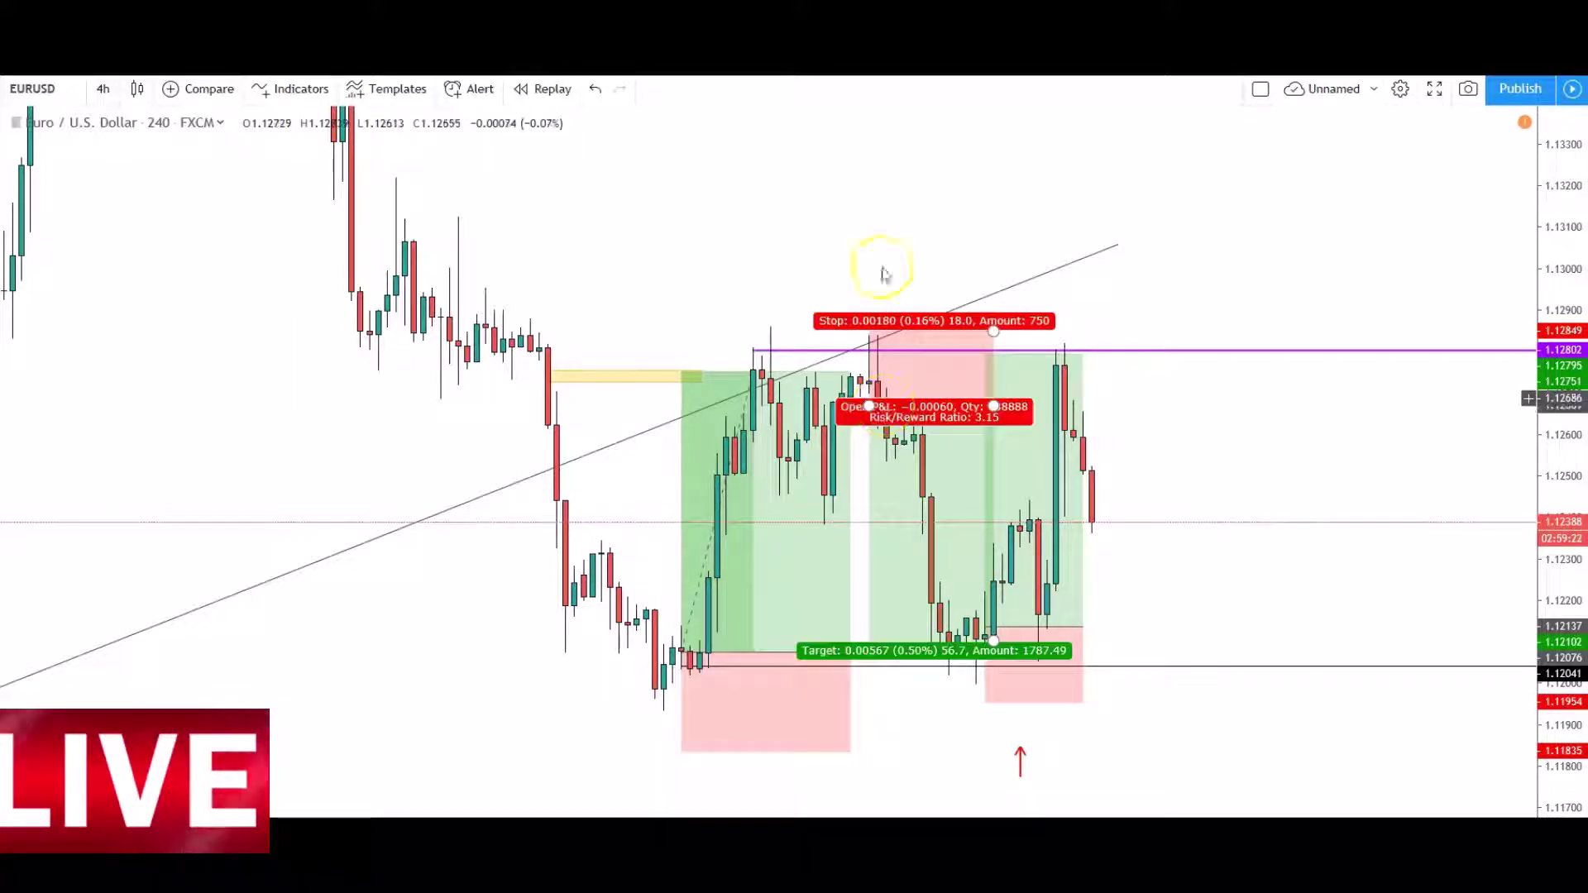
# Step: Remove all the long and short position drawings from the 4-hour EURUSD chart
pyautogui.click(809, 702)
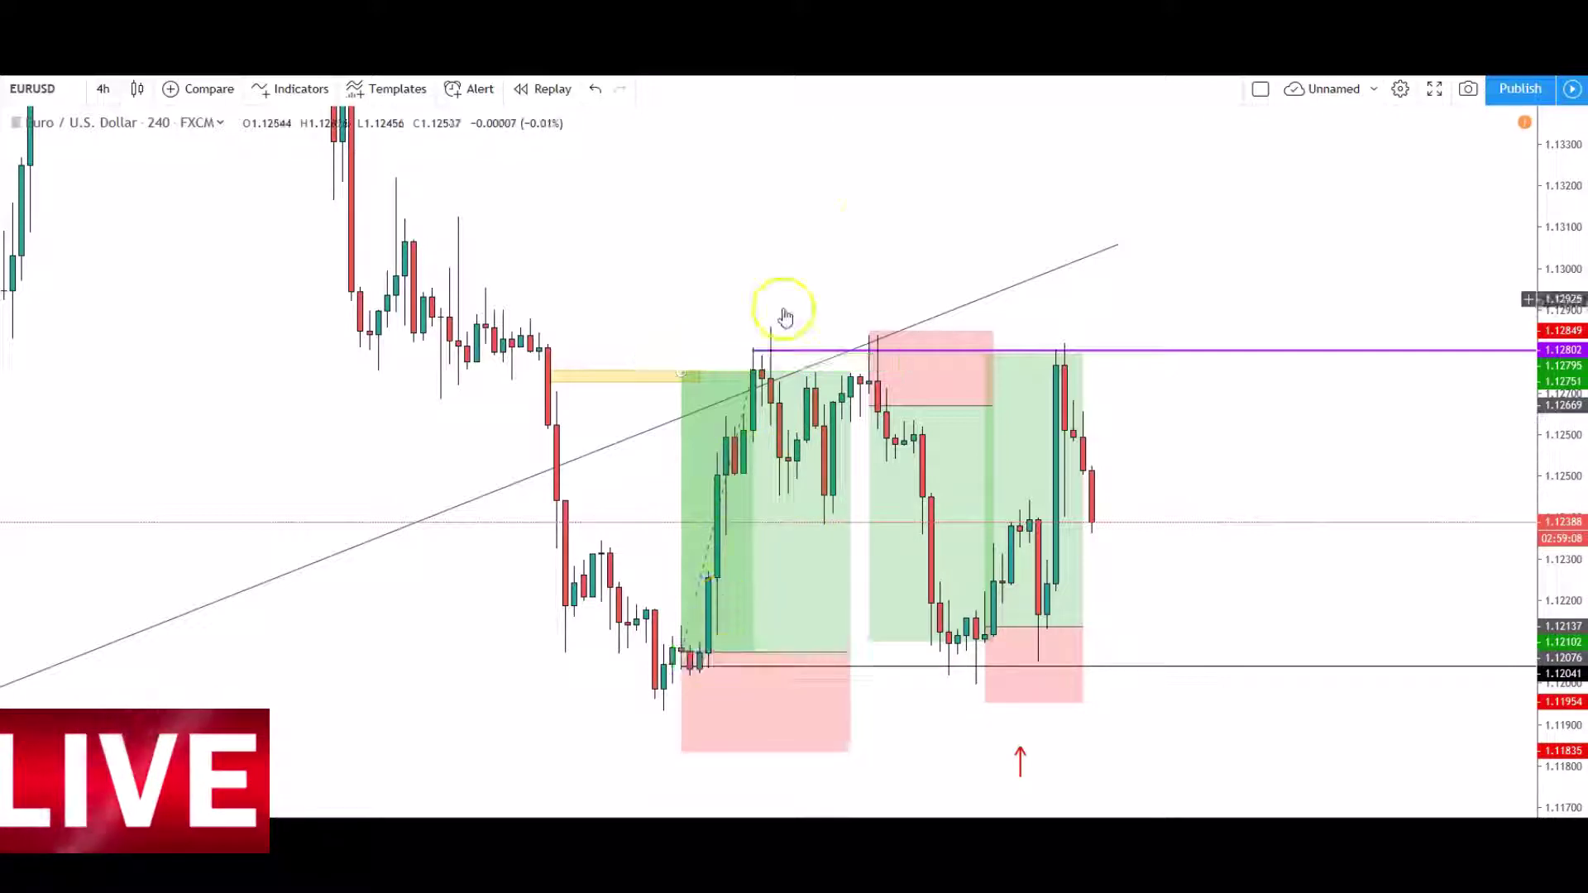
pyautogui.click(914, 635)
pyautogui.click(996, 407)
pyautogui.moveTo(995, 407); pyautogui.dragTo(1039, 414)
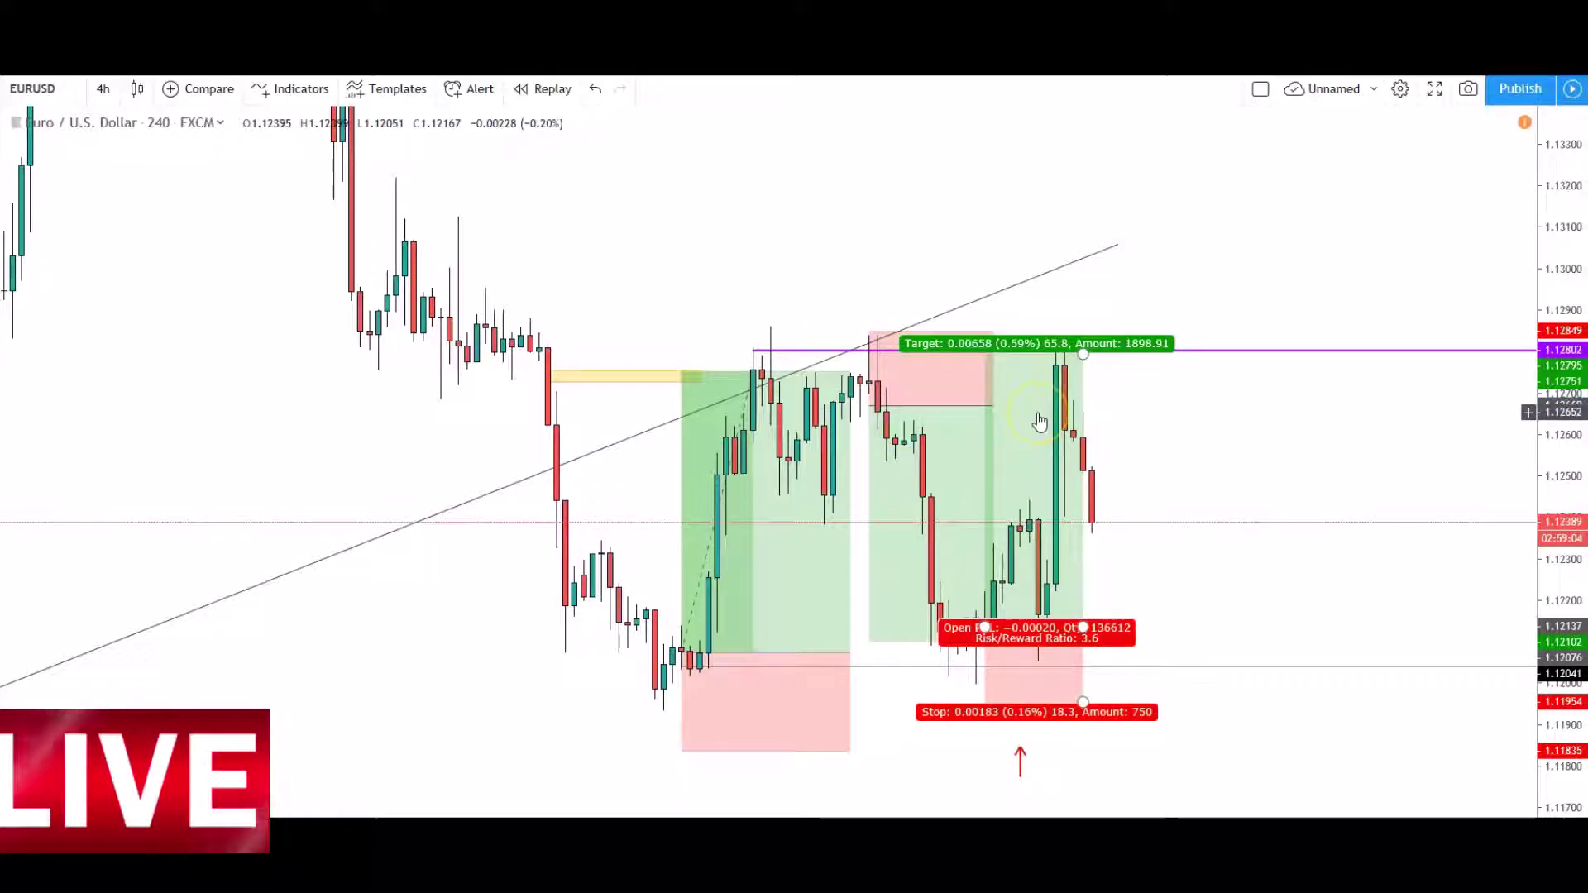
pyautogui.click(742, 646)
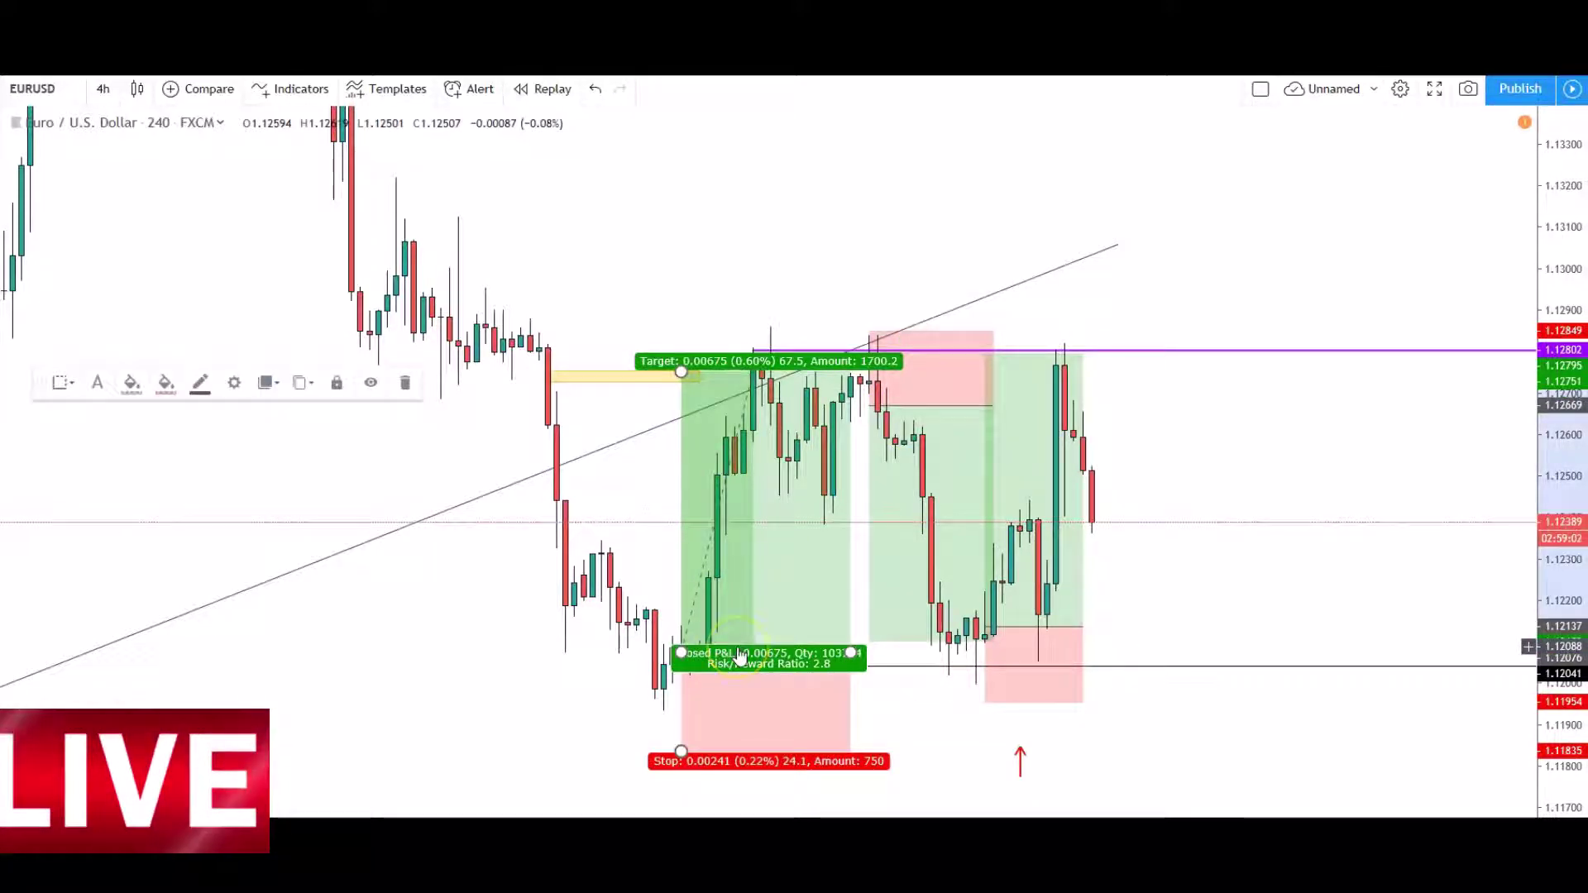
pyautogui.press('Delete')
pyautogui.click(974, 373)
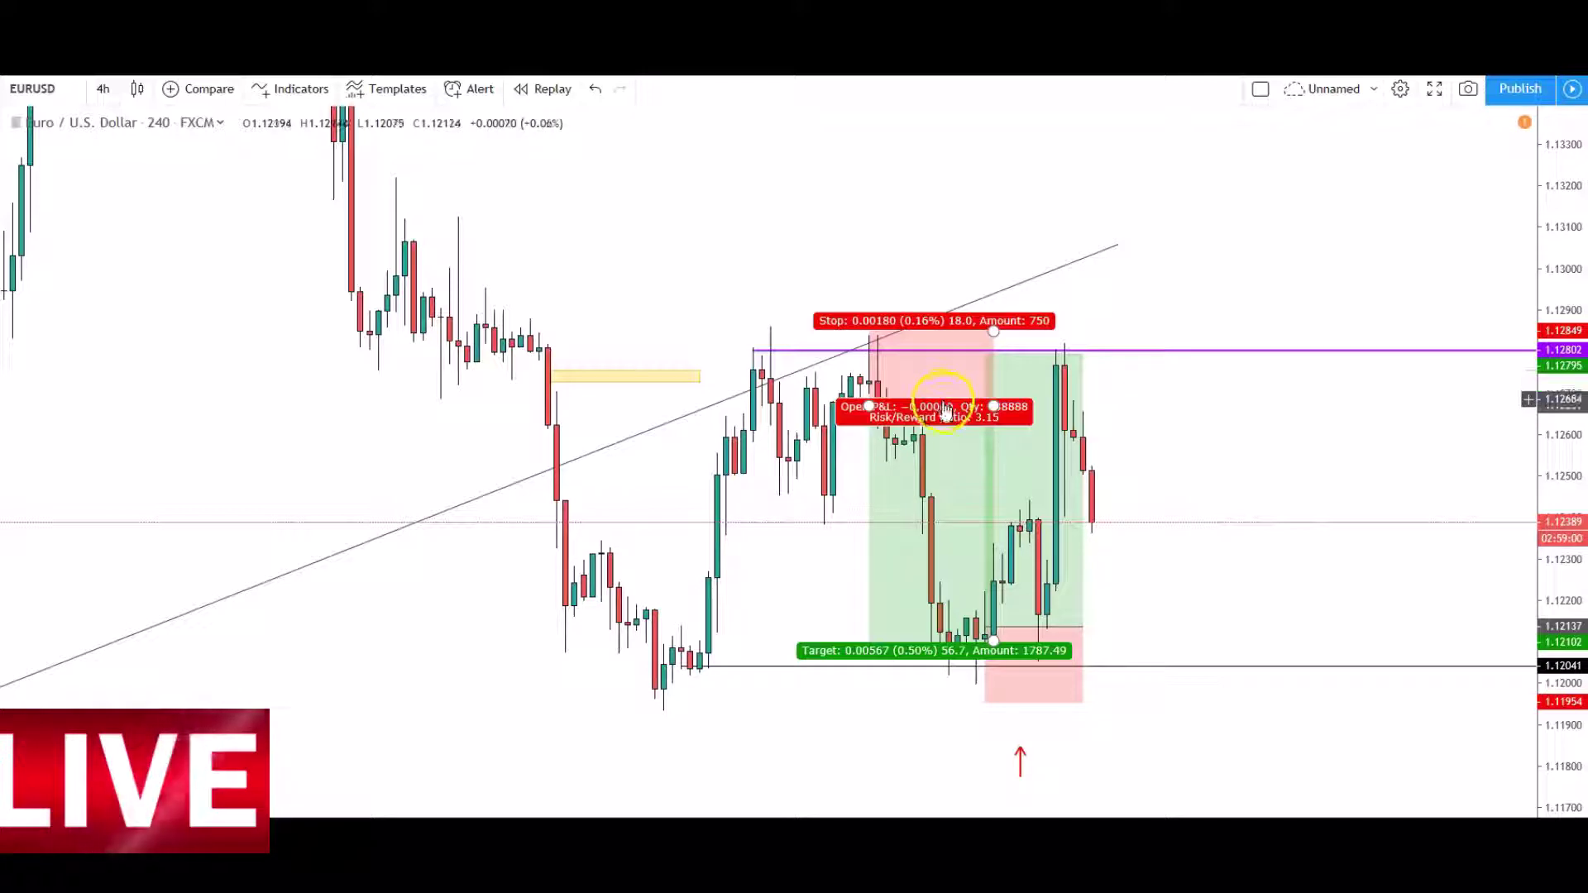
pyautogui.moveTo(974, 372); pyautogui.dragTo(1046, 645)
pyautogui.press('Delete')
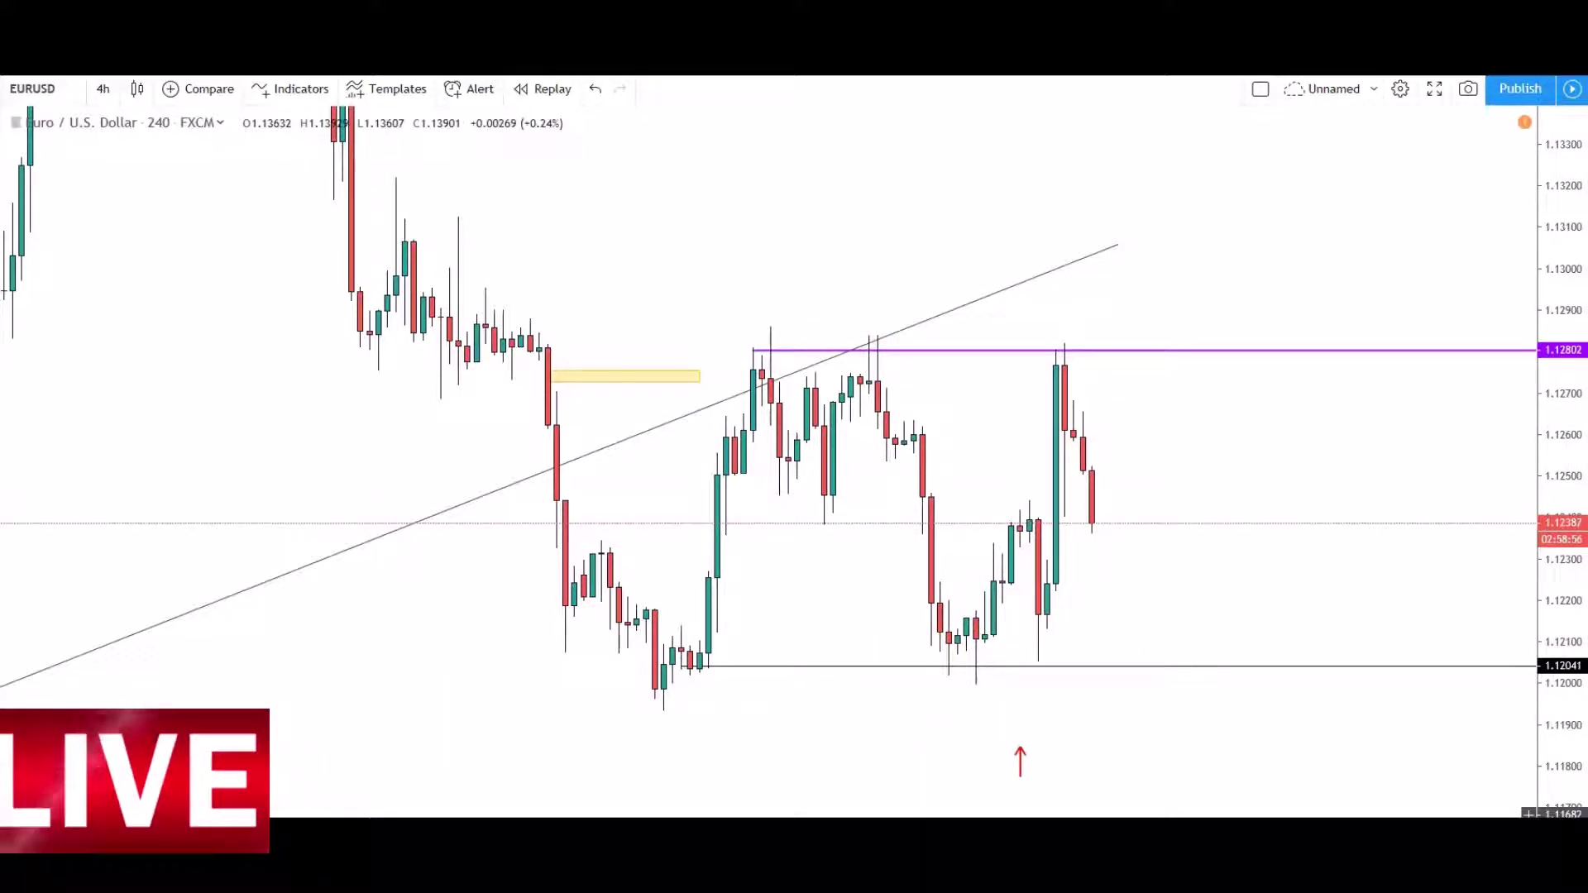
# Step: Switch the chart to the 1-day timeframe and compress the price scale to show the earlier swings and the 1.11000 level
pyautogui.click(103, 89)
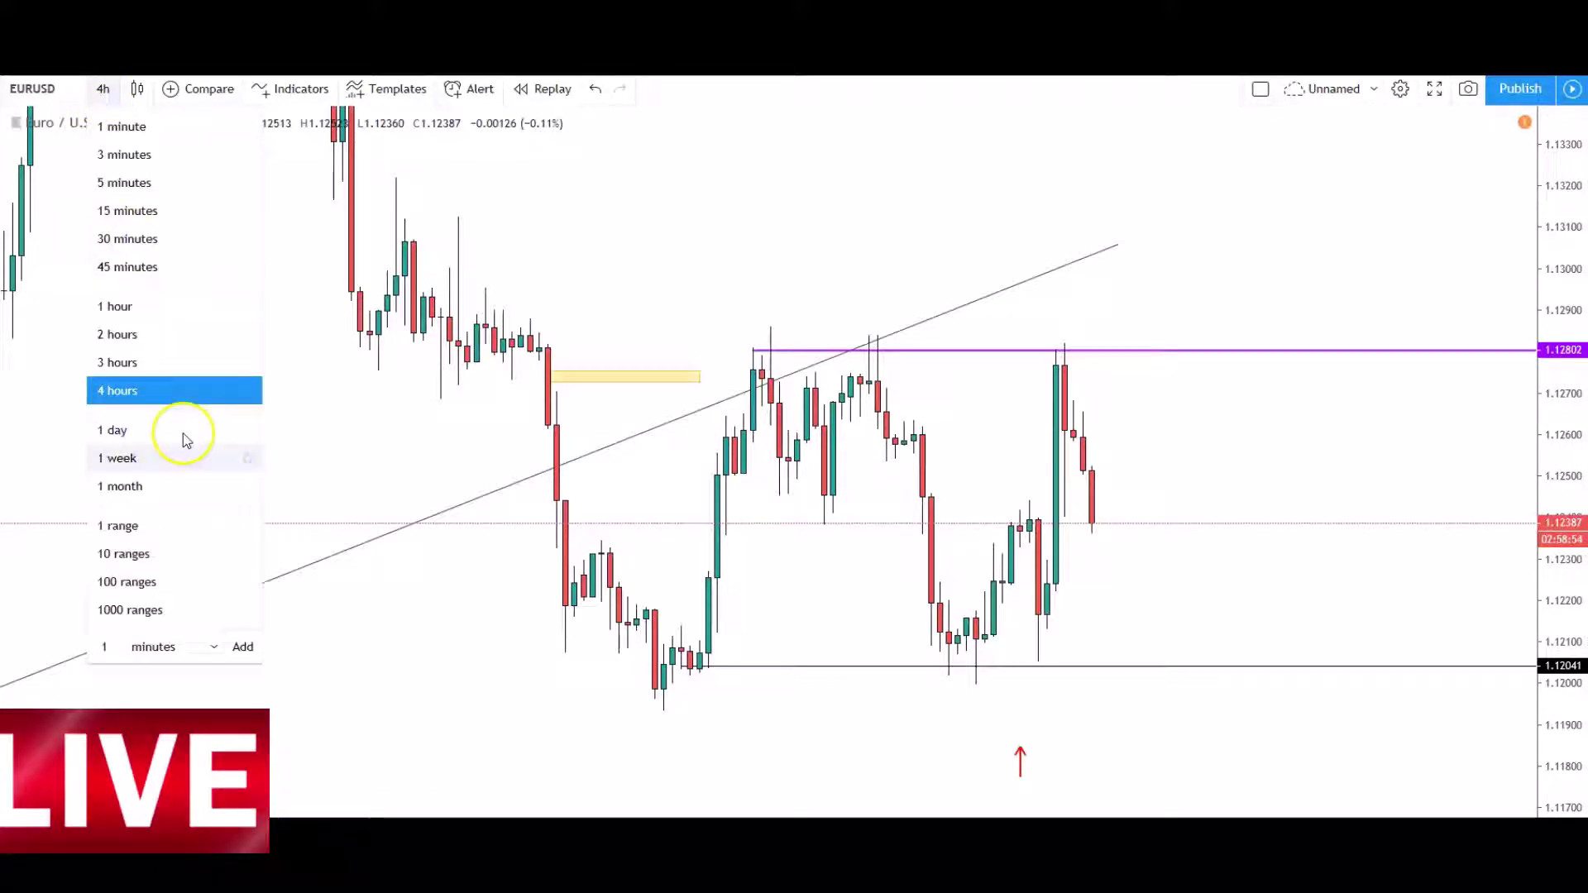
pyautogui.click(155, 429)
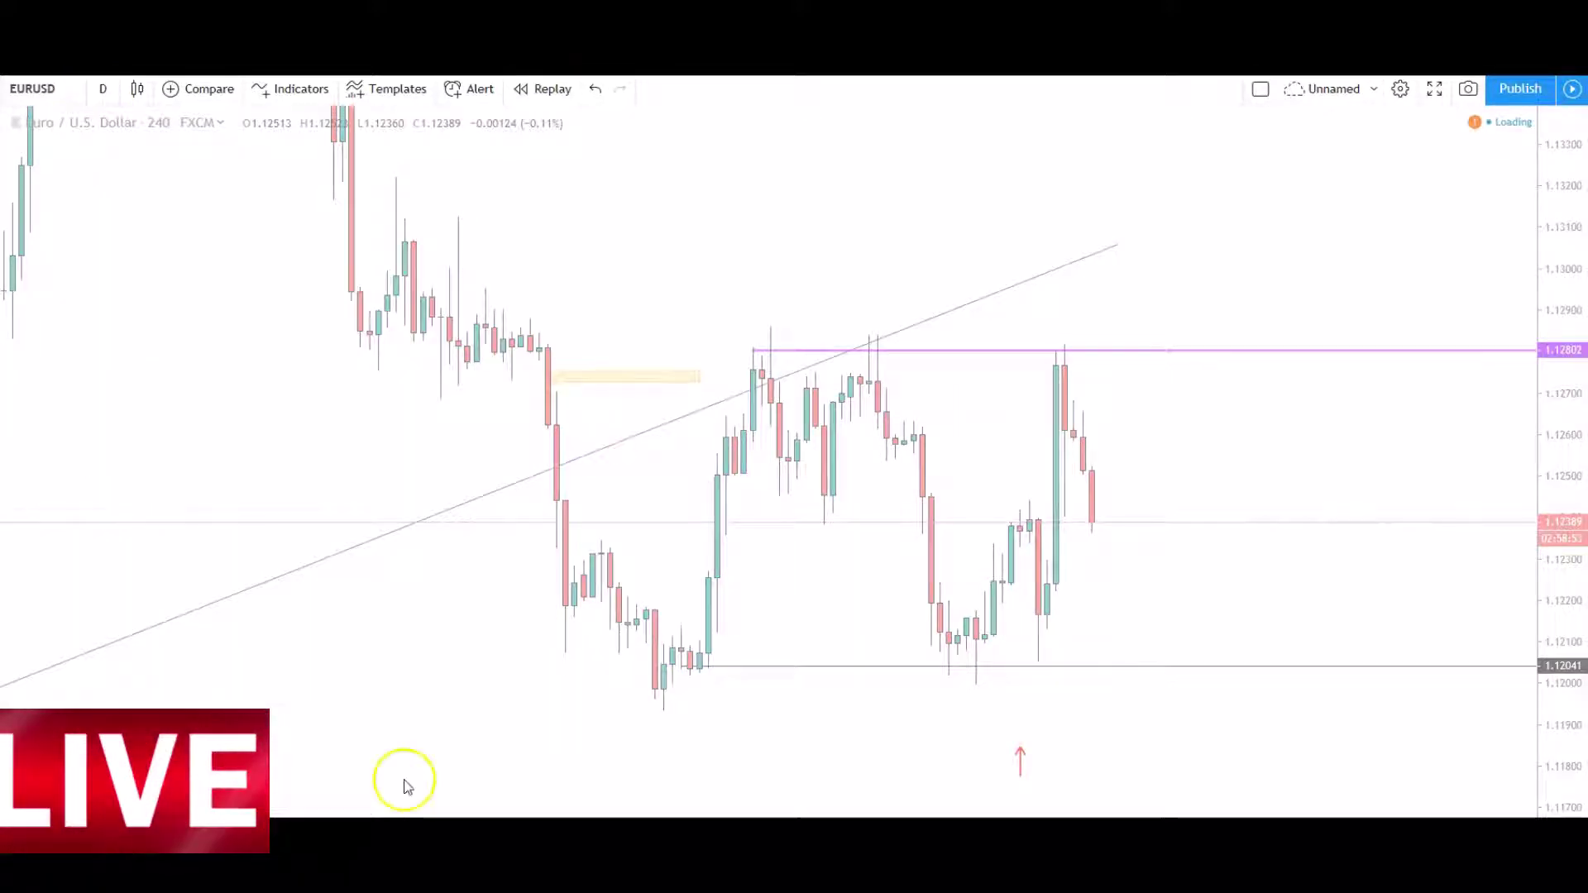
pyautogui.moveTo(1551, 414); pyautogui.dragTo(1570, 649)
pyautogui.moveTo(1021, 680); pyautogui.dragTo(879, 667)
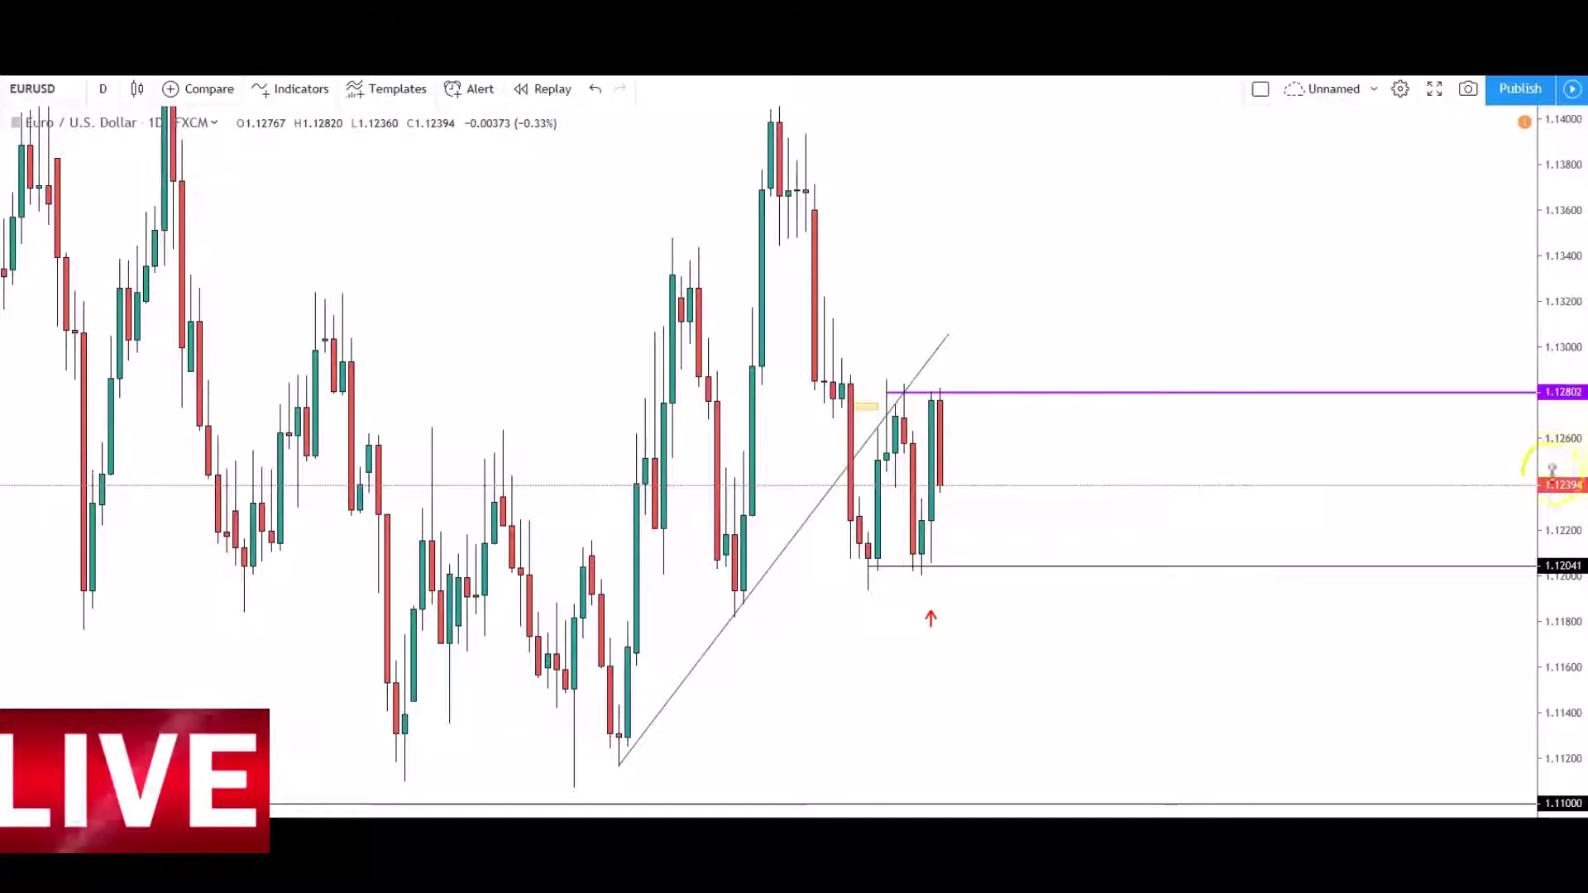
pyautogui.moveTo(1549, 445); pyautogui.dragTo(1549, 585)
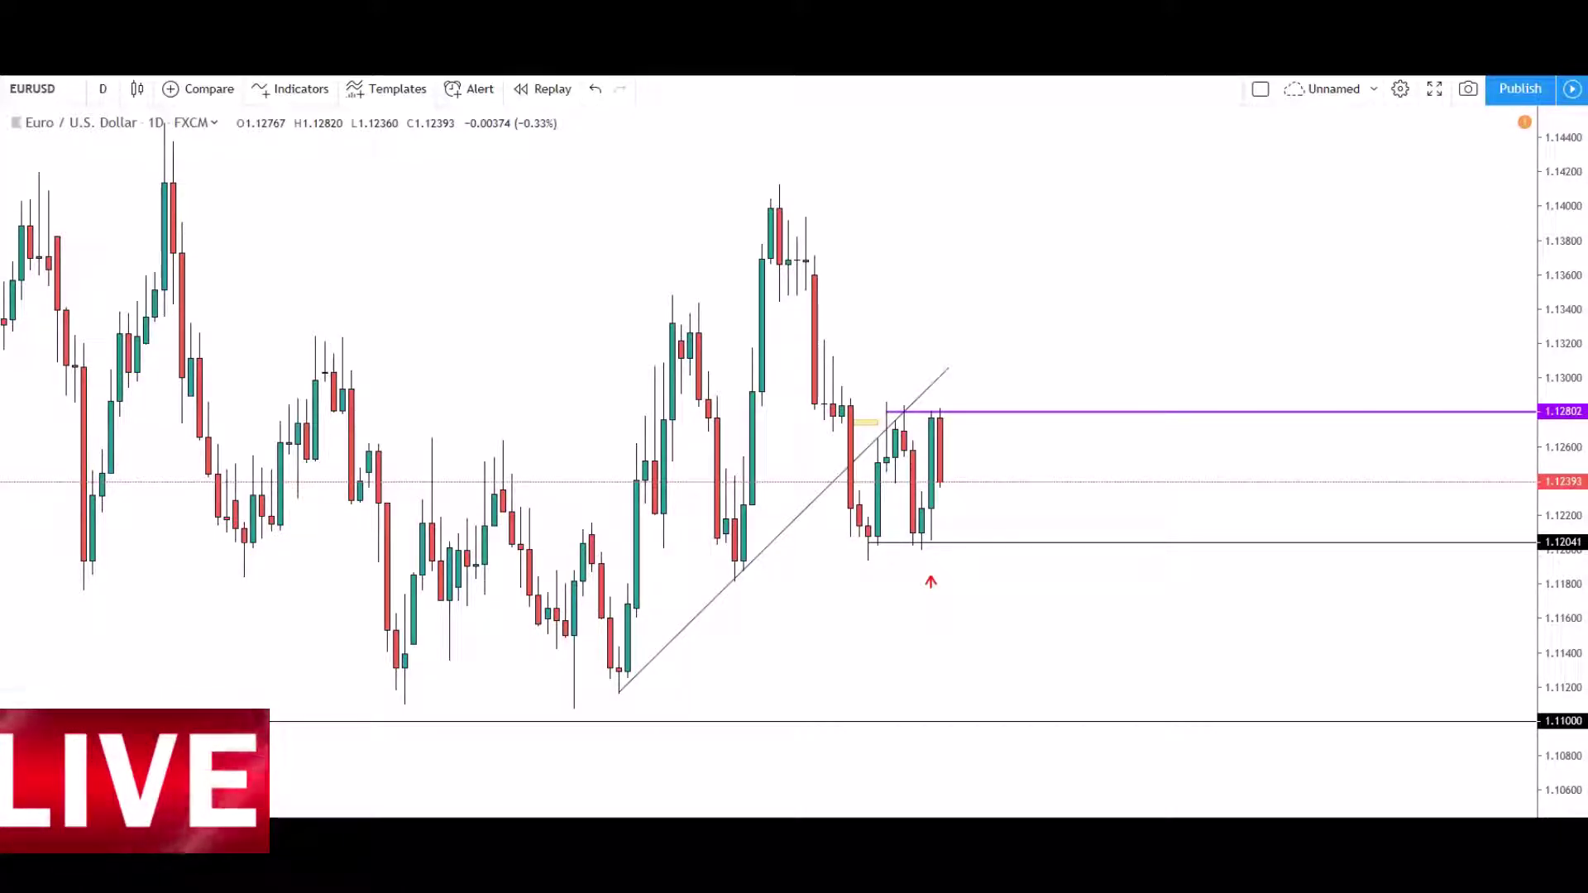
# Step: Draw a yellow rectangle across the cluster of swing lows just above the 1.11000 line
pyautogui.click(10, 430)
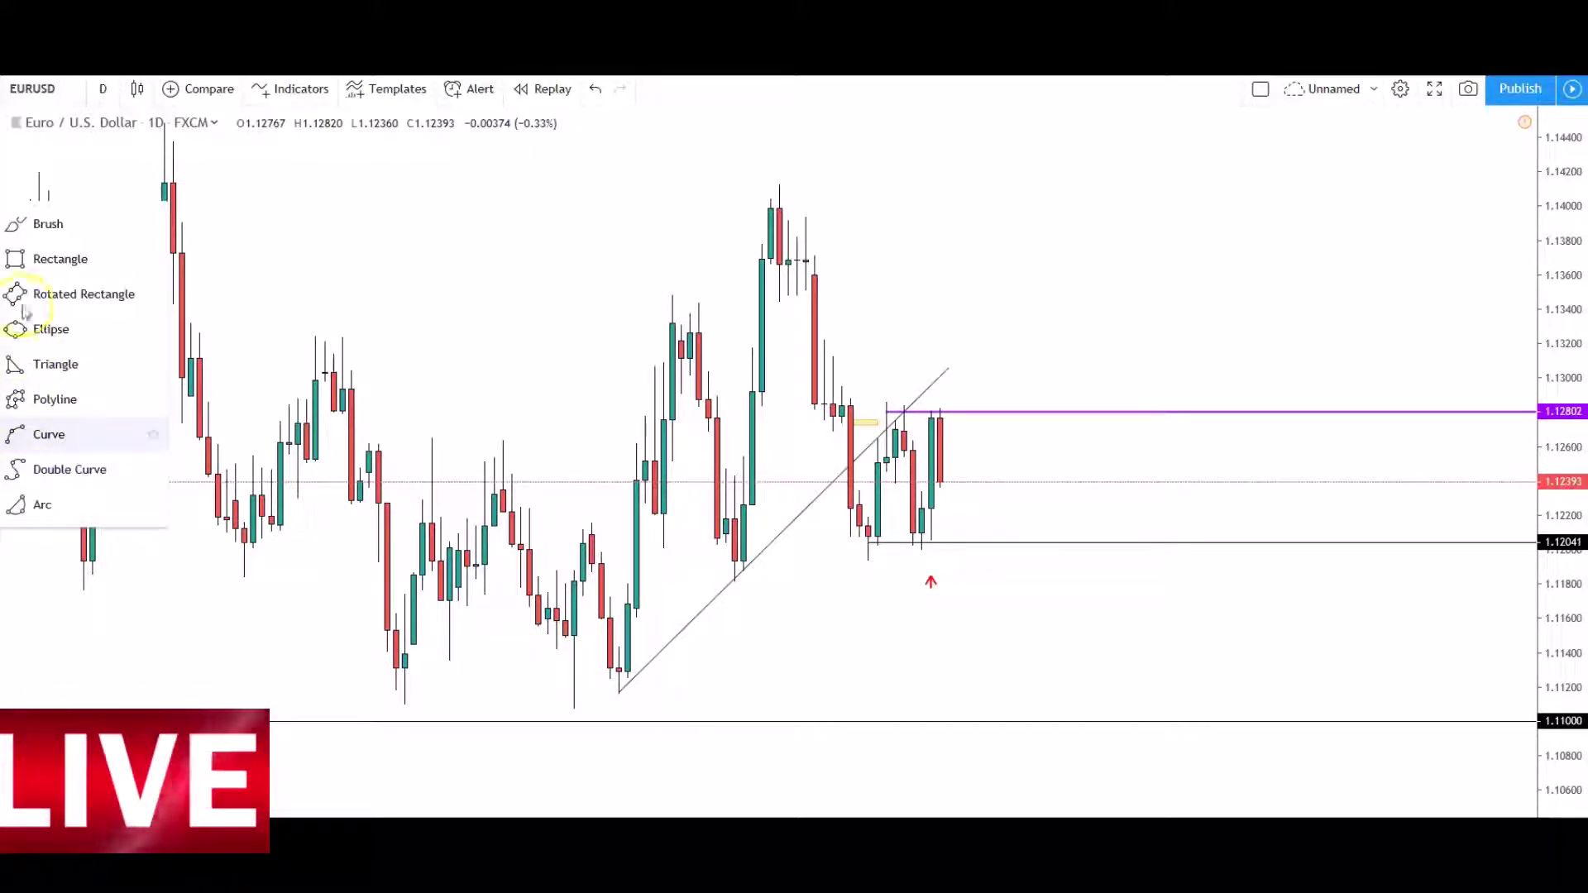
pyautogui.click(37, 275)
pyautogui.moveTo(368, 662)
pyautogui.mouseDown()
pyautogui.moveTo(601, 717)
pyautogui.moveTo(684, 706)
pyautogui.mouseUp()
pyautogui.click(857, 676)
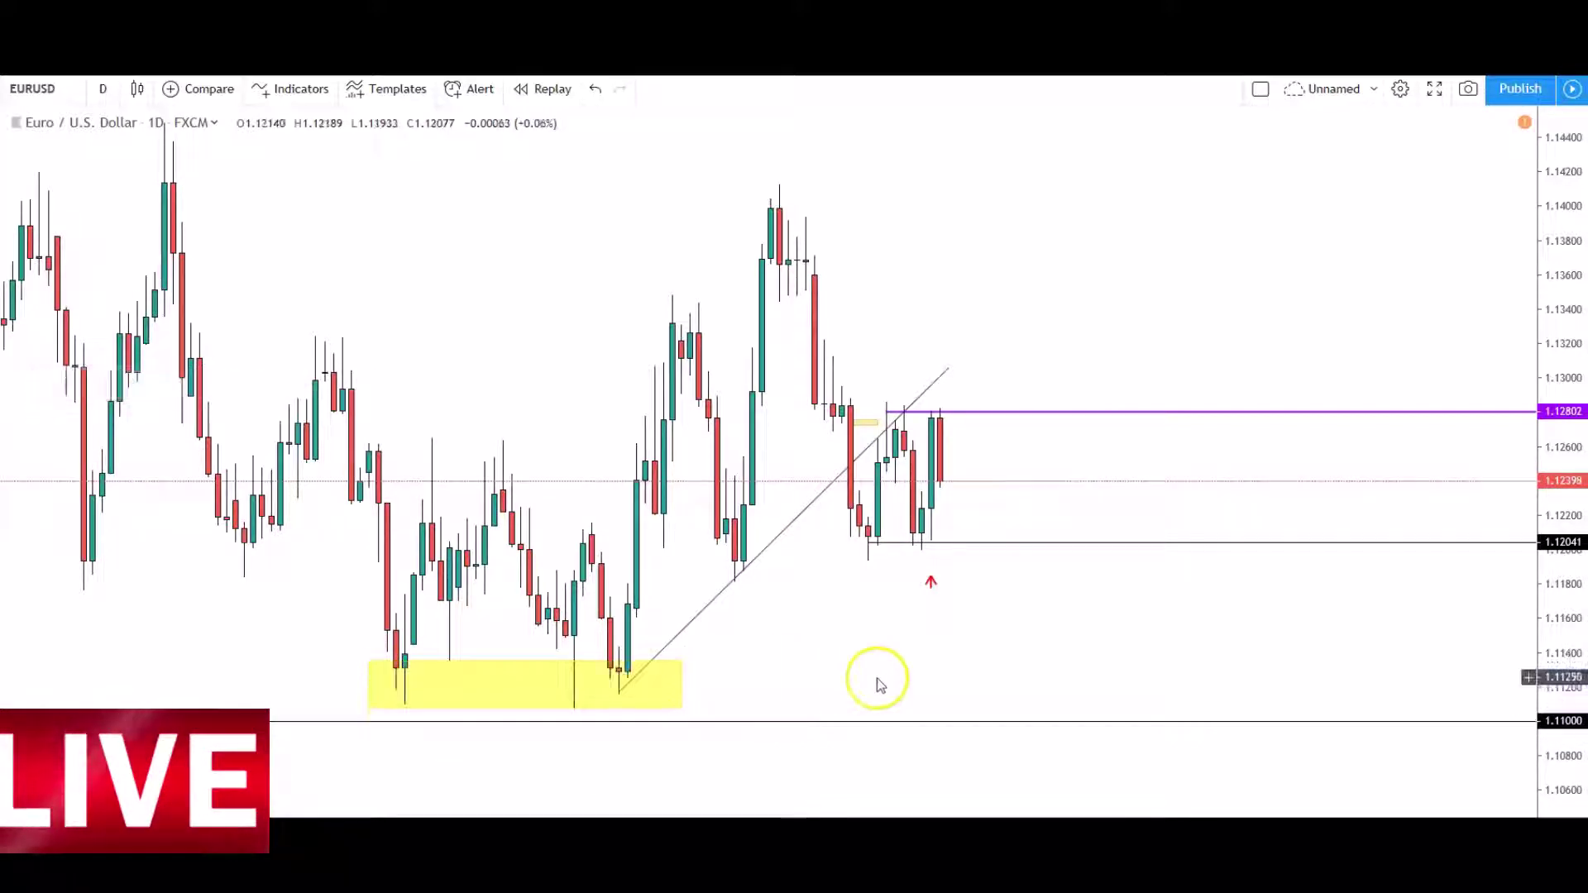
# Step: Examine the yellow support zone, the rising trendline that starts in it, and the recent highs at the 1.12802 line
pyautogui.click(62, 719)
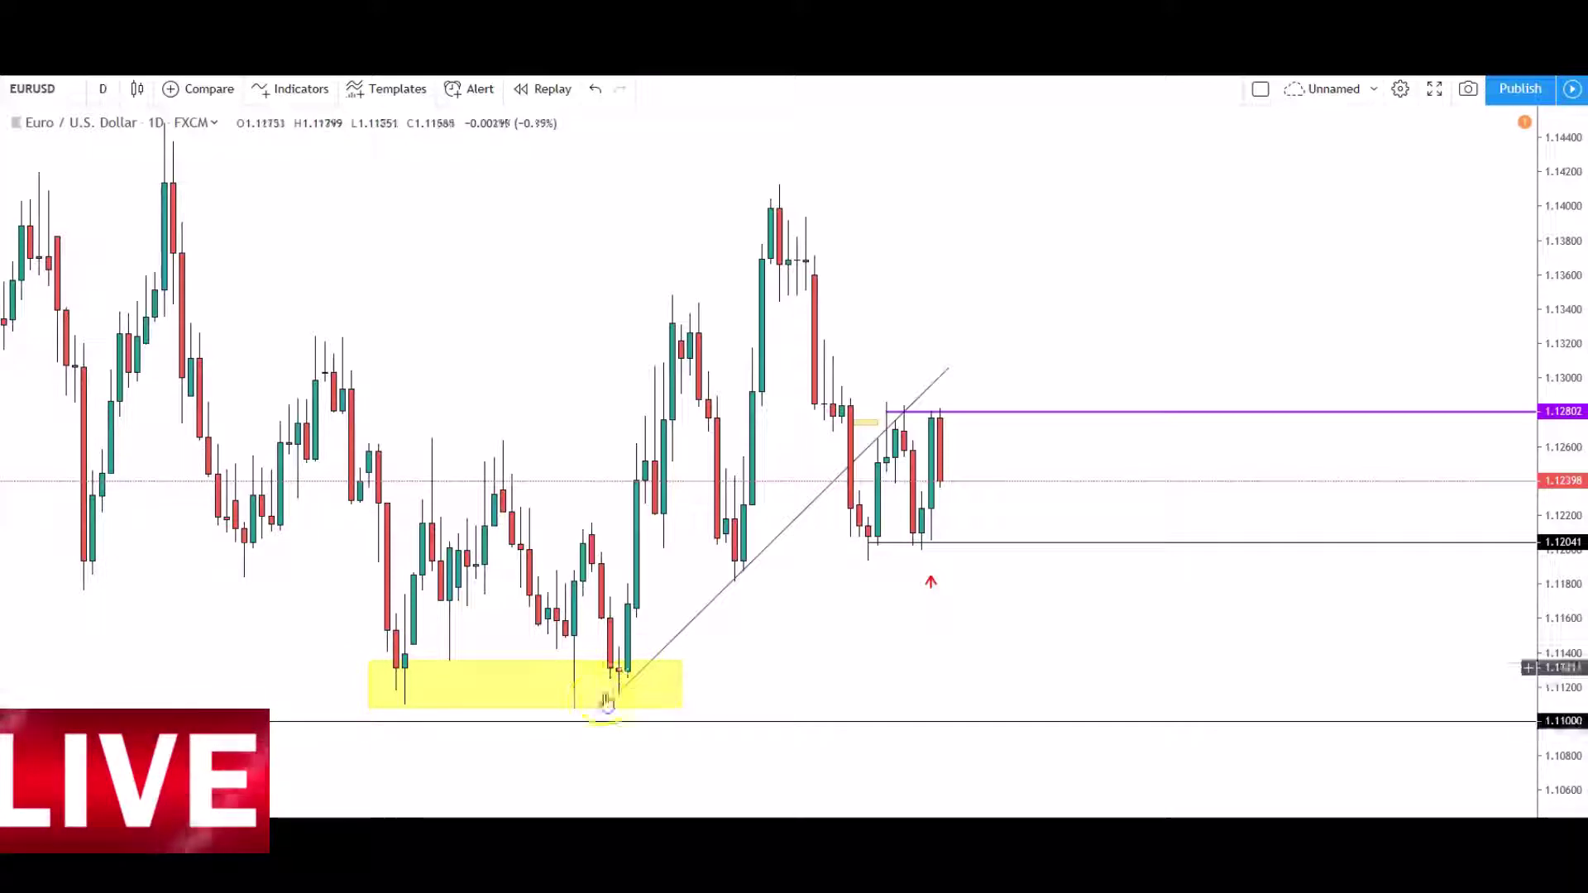
pyautogui.click(660, 660)
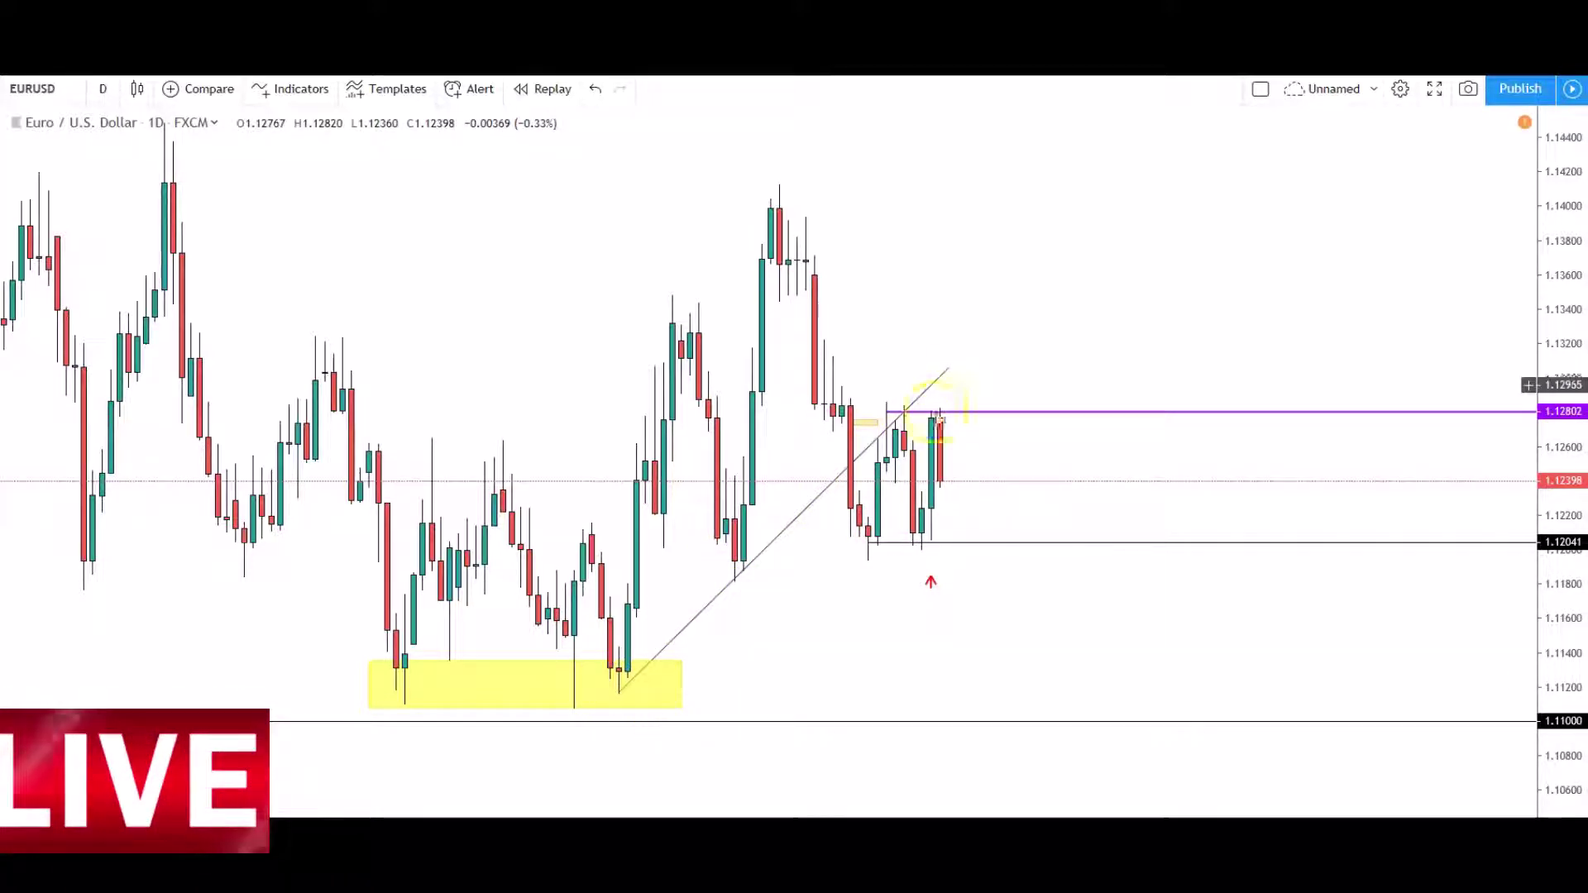
pyautogui.click(649, 694)
pyautogui.click(606, 702)
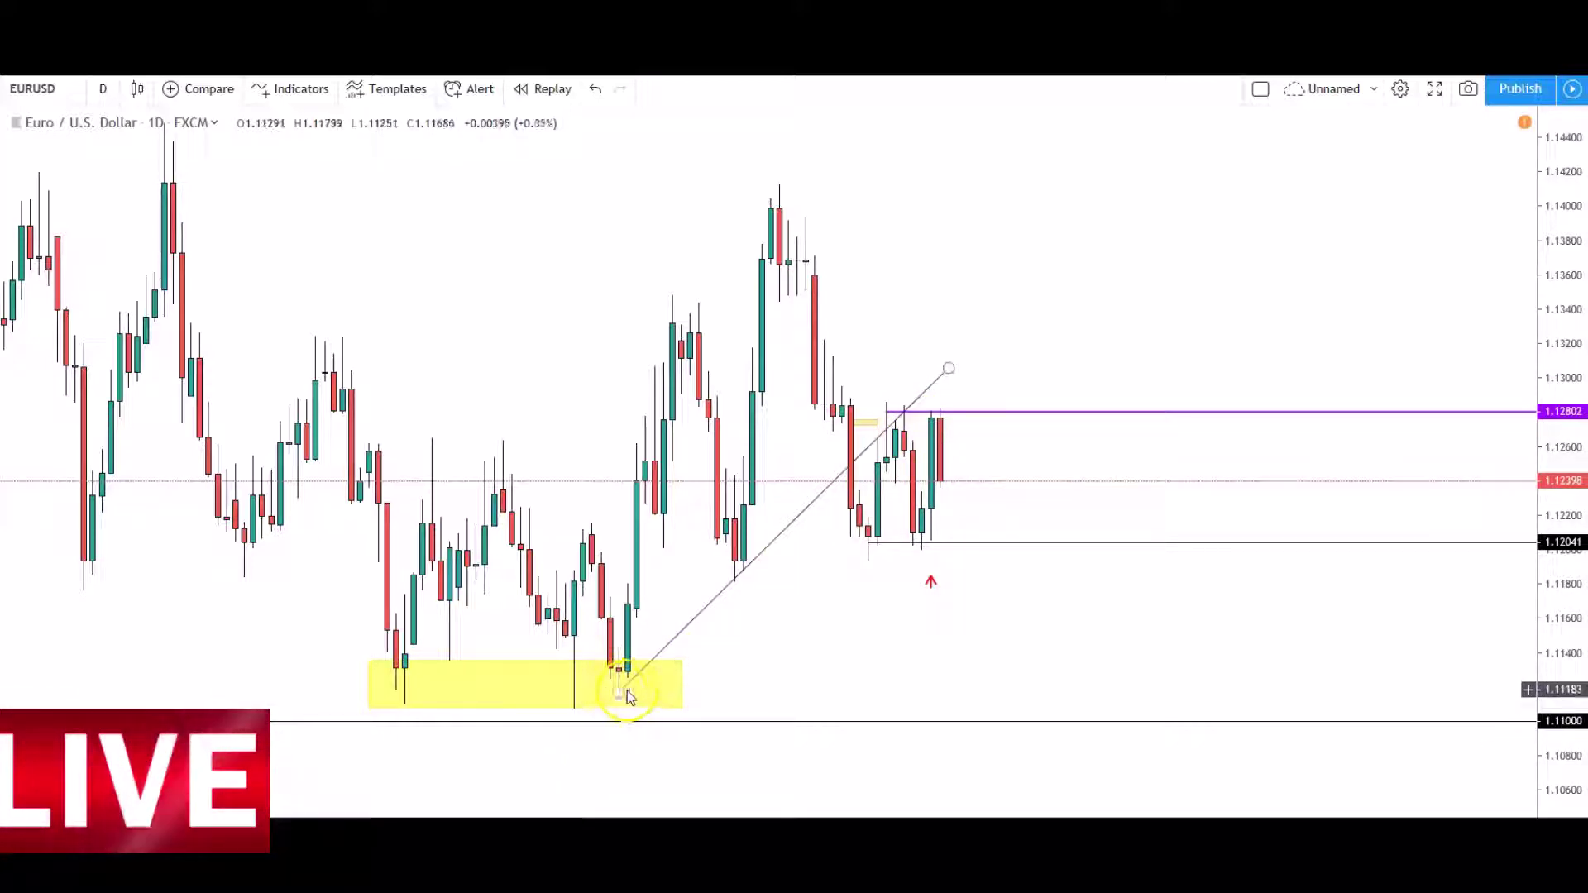
pyautogui.click(619, 693)
pyautogui.click(790, 506)
pyautogui.click(968, 364)
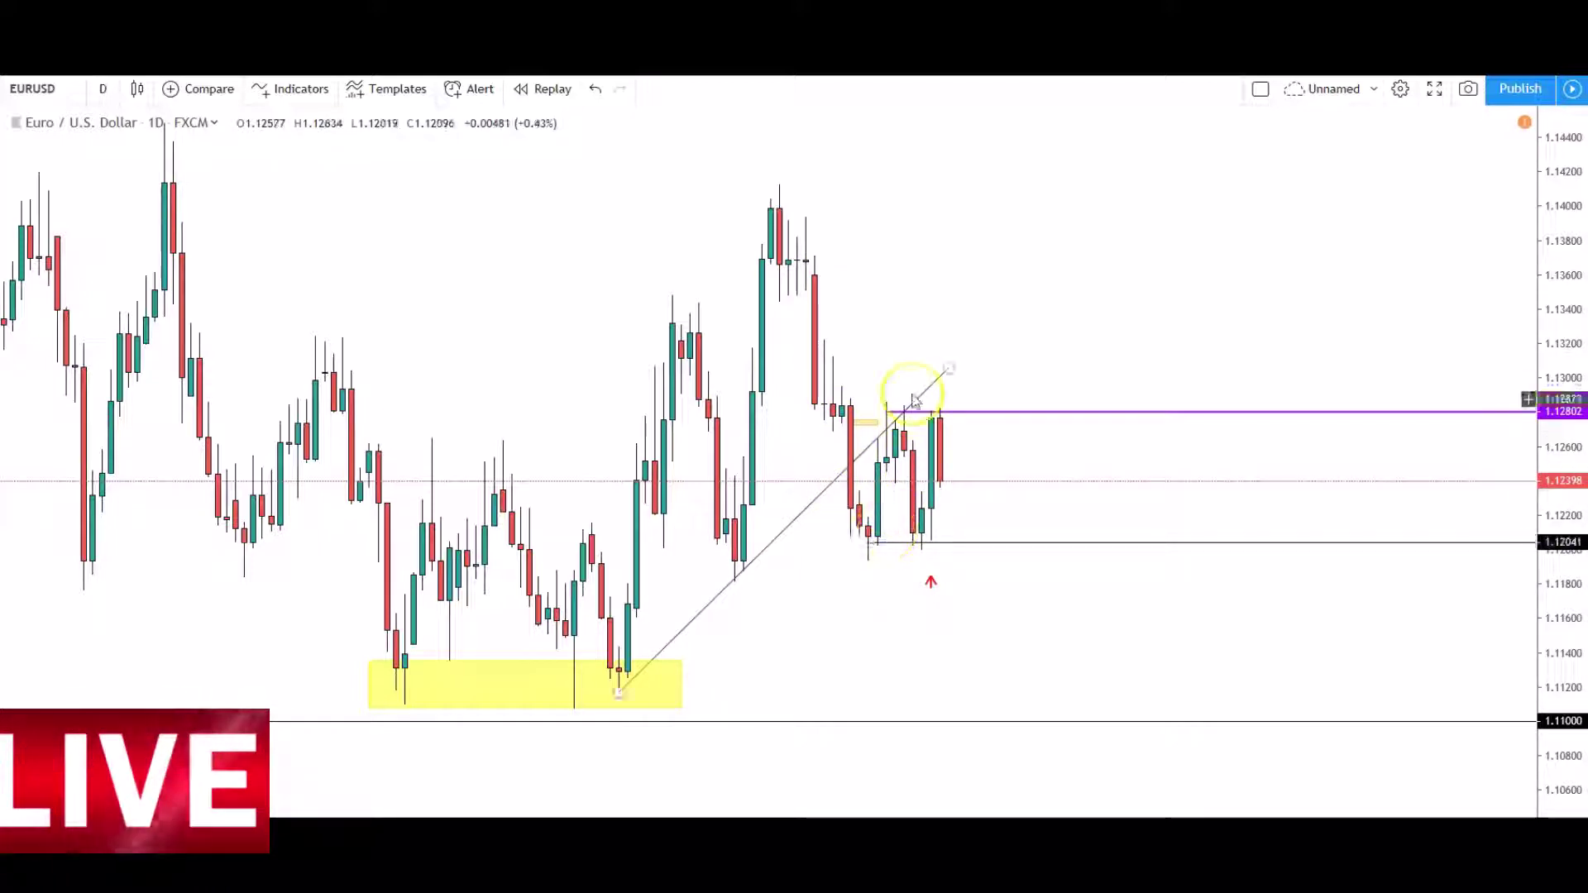
pyautogui.click(897, 422)
pyautogui.click(693, 676)
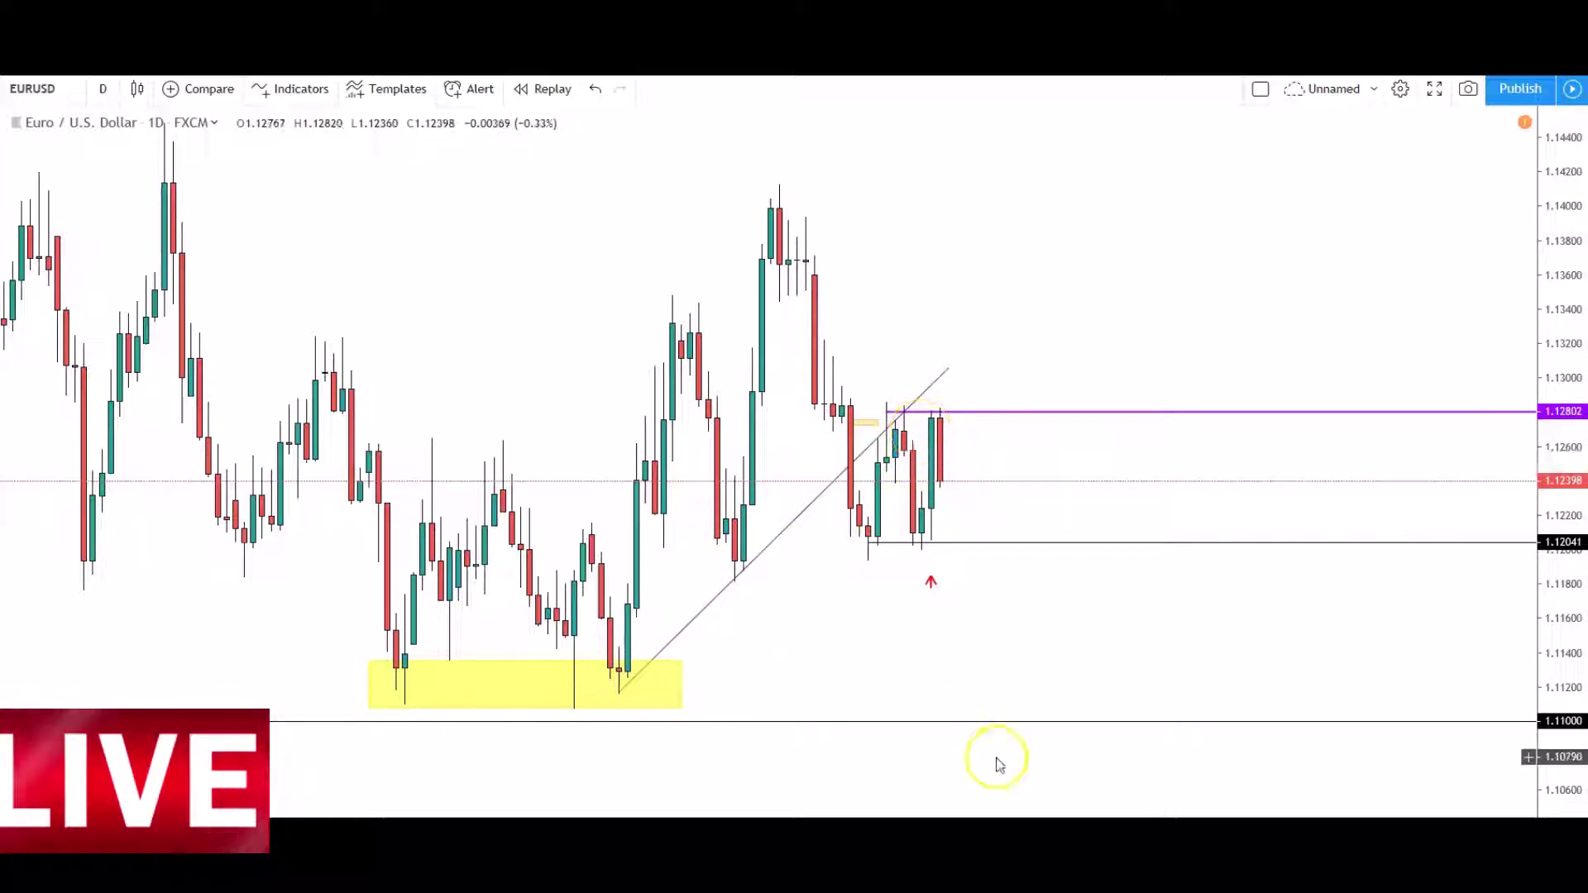
# Step: Add a purple horizontal ray at 1.11891, starting from the swing low on the rising trendline
pyautogui.scroll(3, 910, 778)
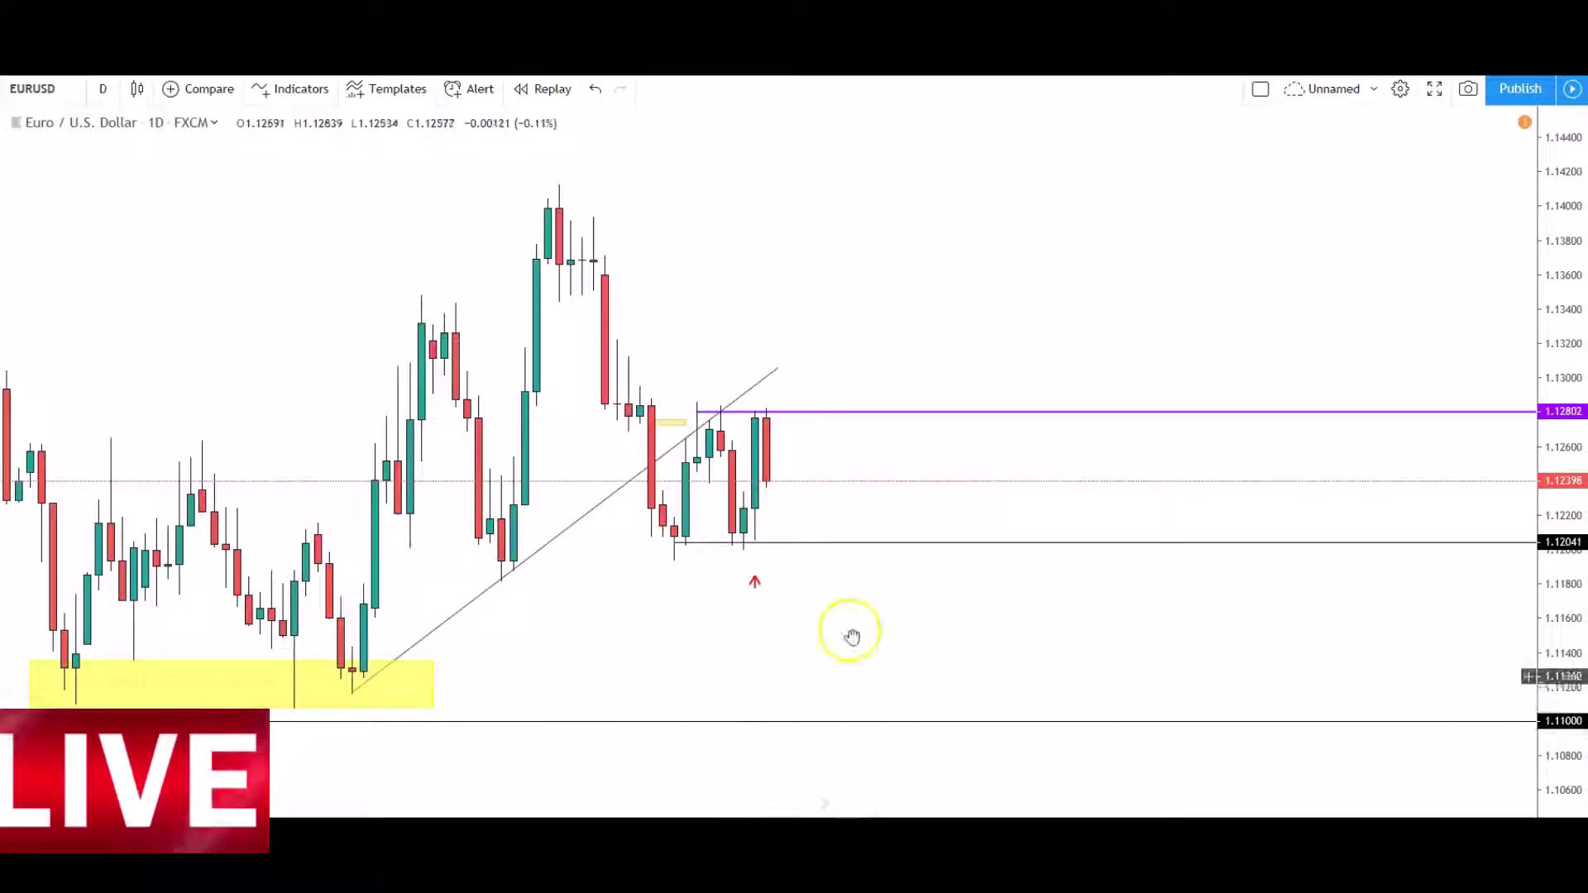
pyautogui.moveTo(780, 655); pyautogui.dragTo(896, 633)
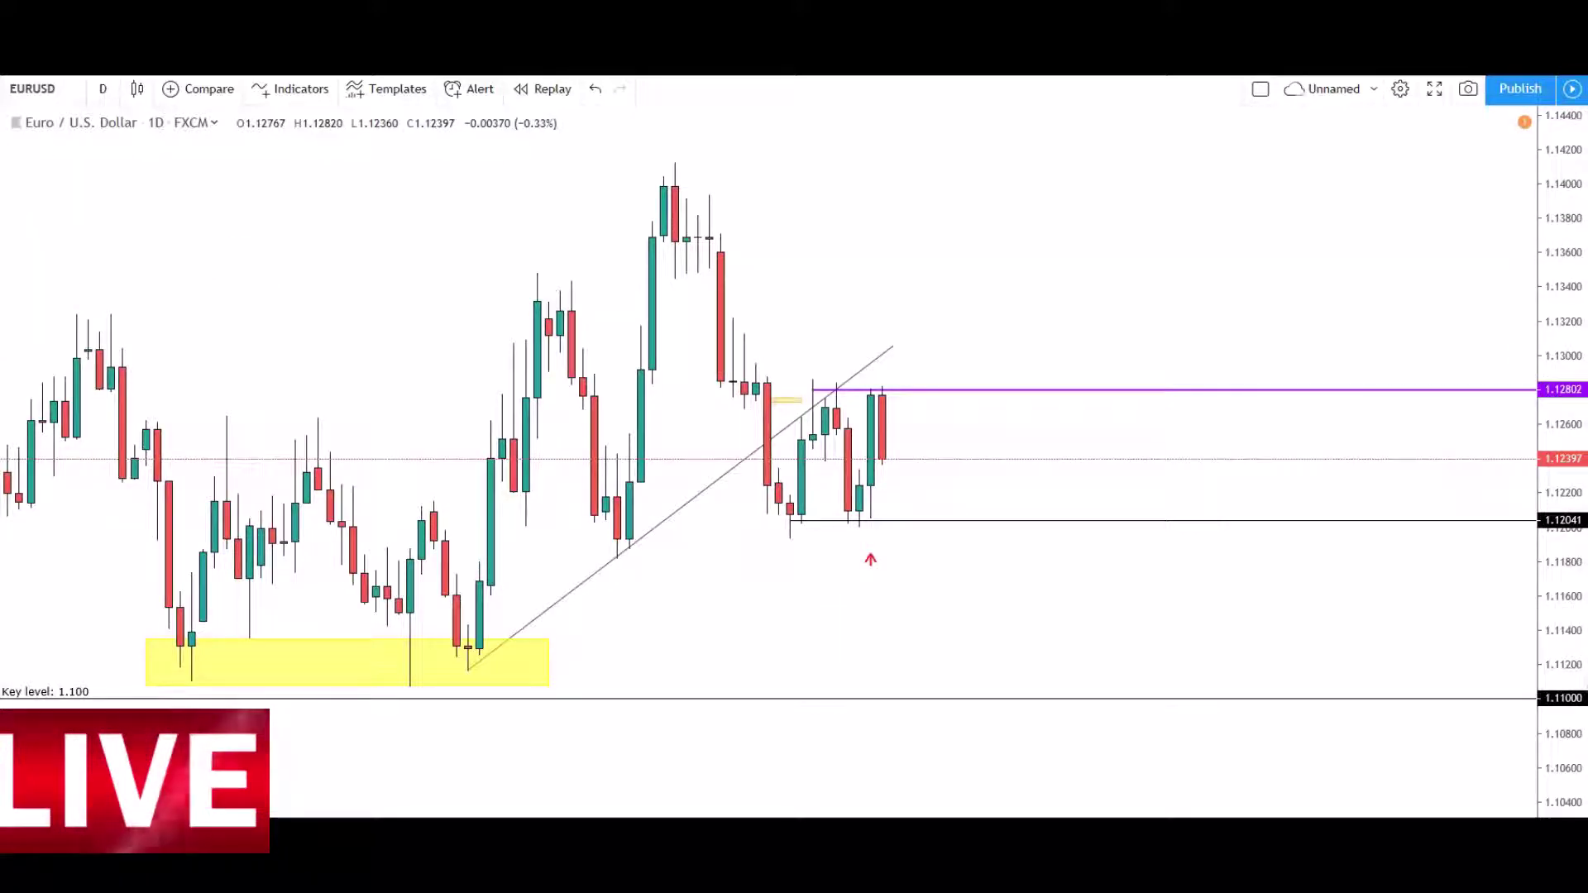
pyautogui.click(627, 552)
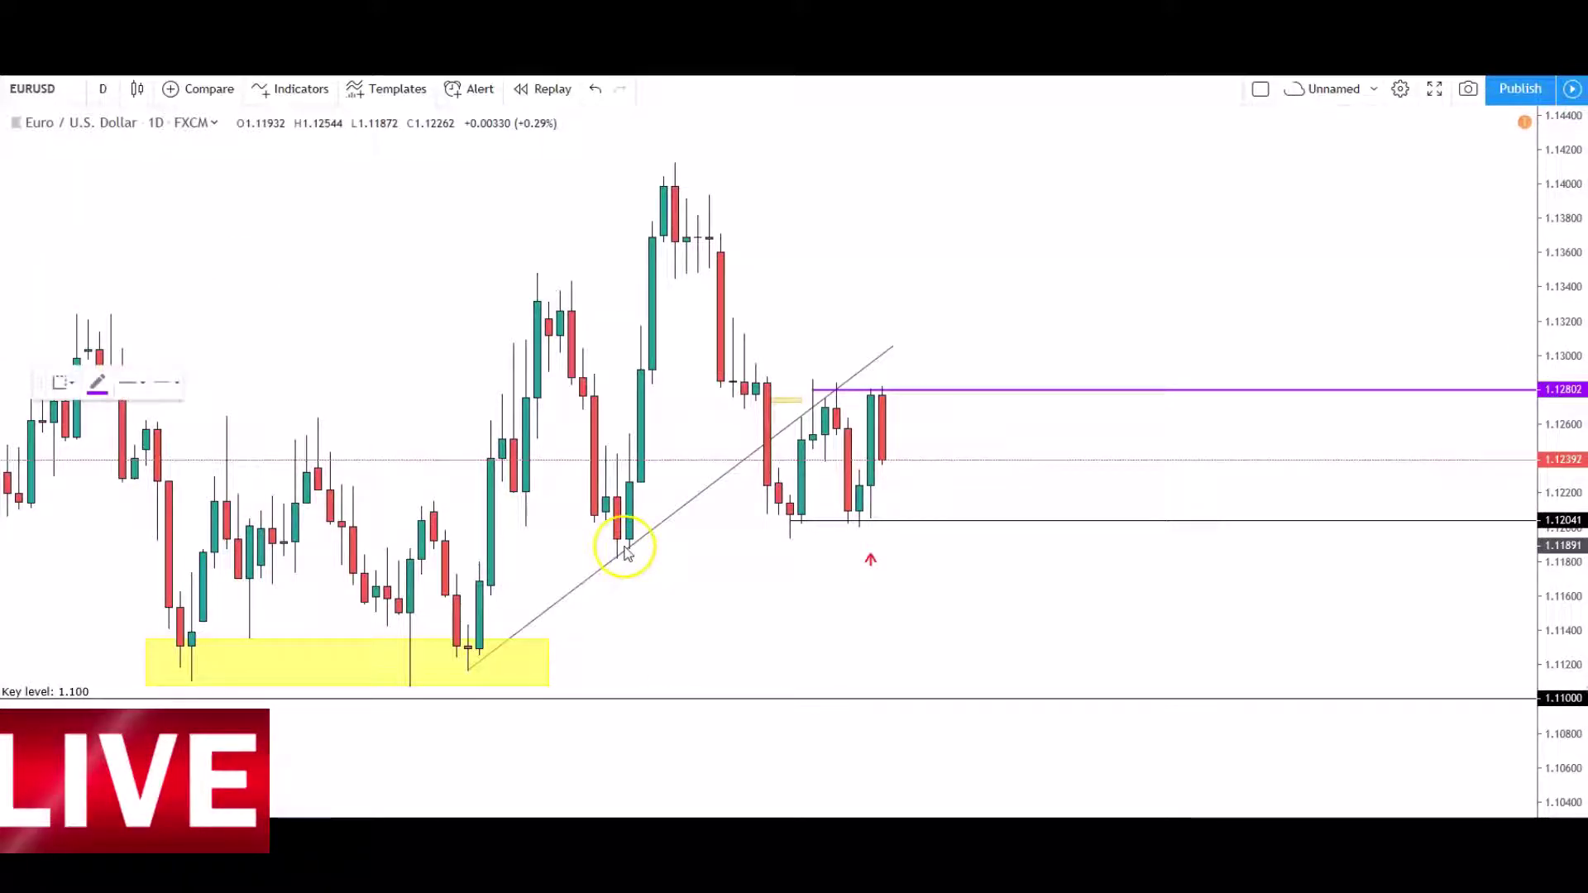
pyautogui.click(644, 584)
pyautogui.click(758, 542)
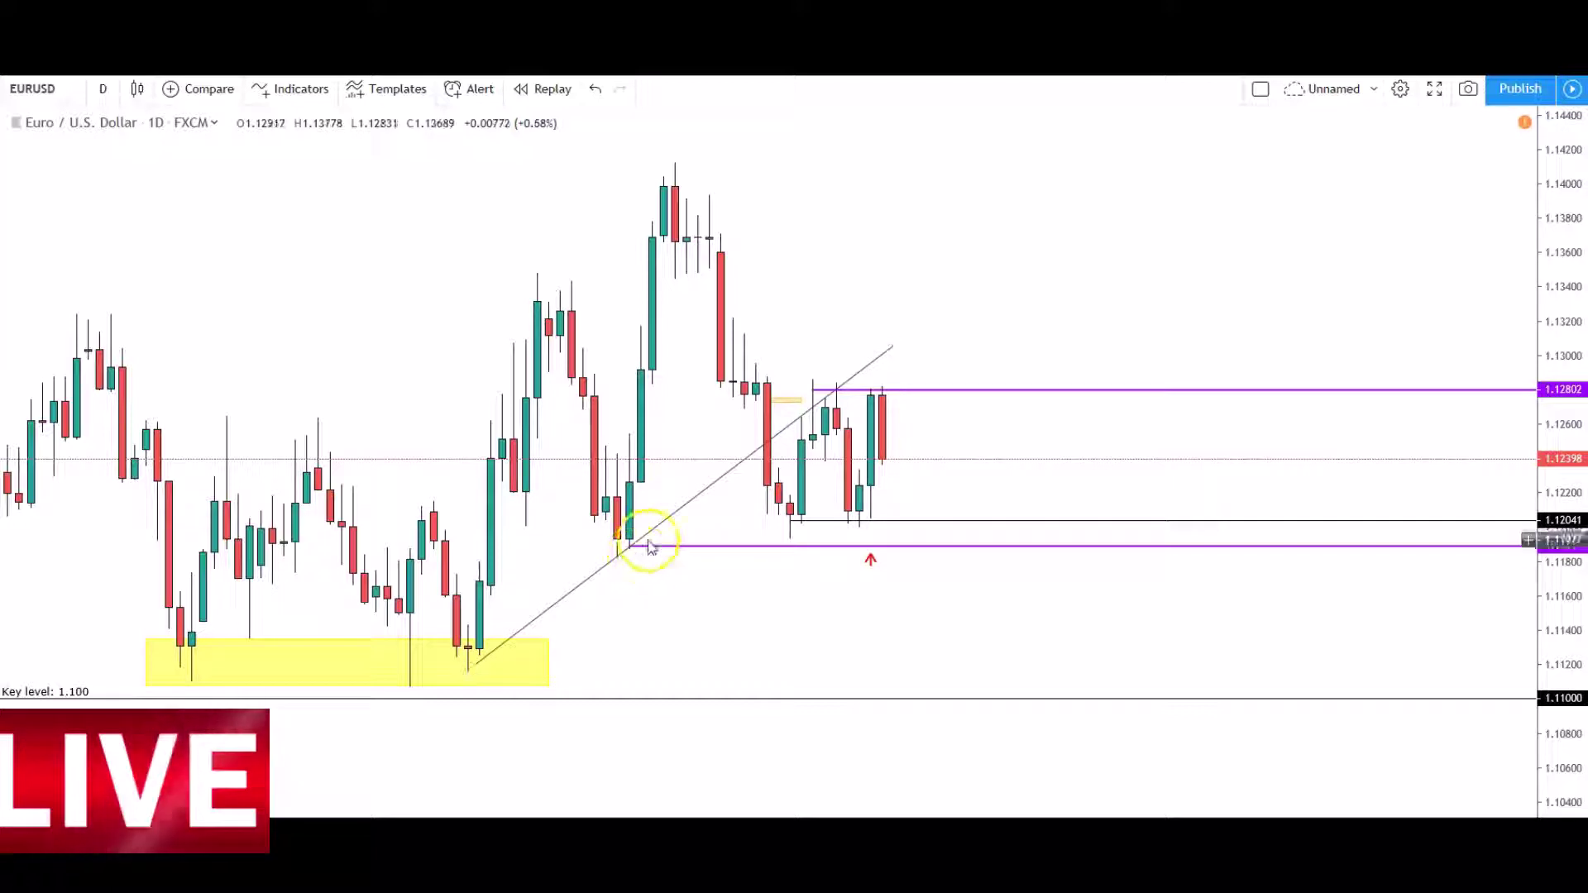
pyautogui.click(776, 547)
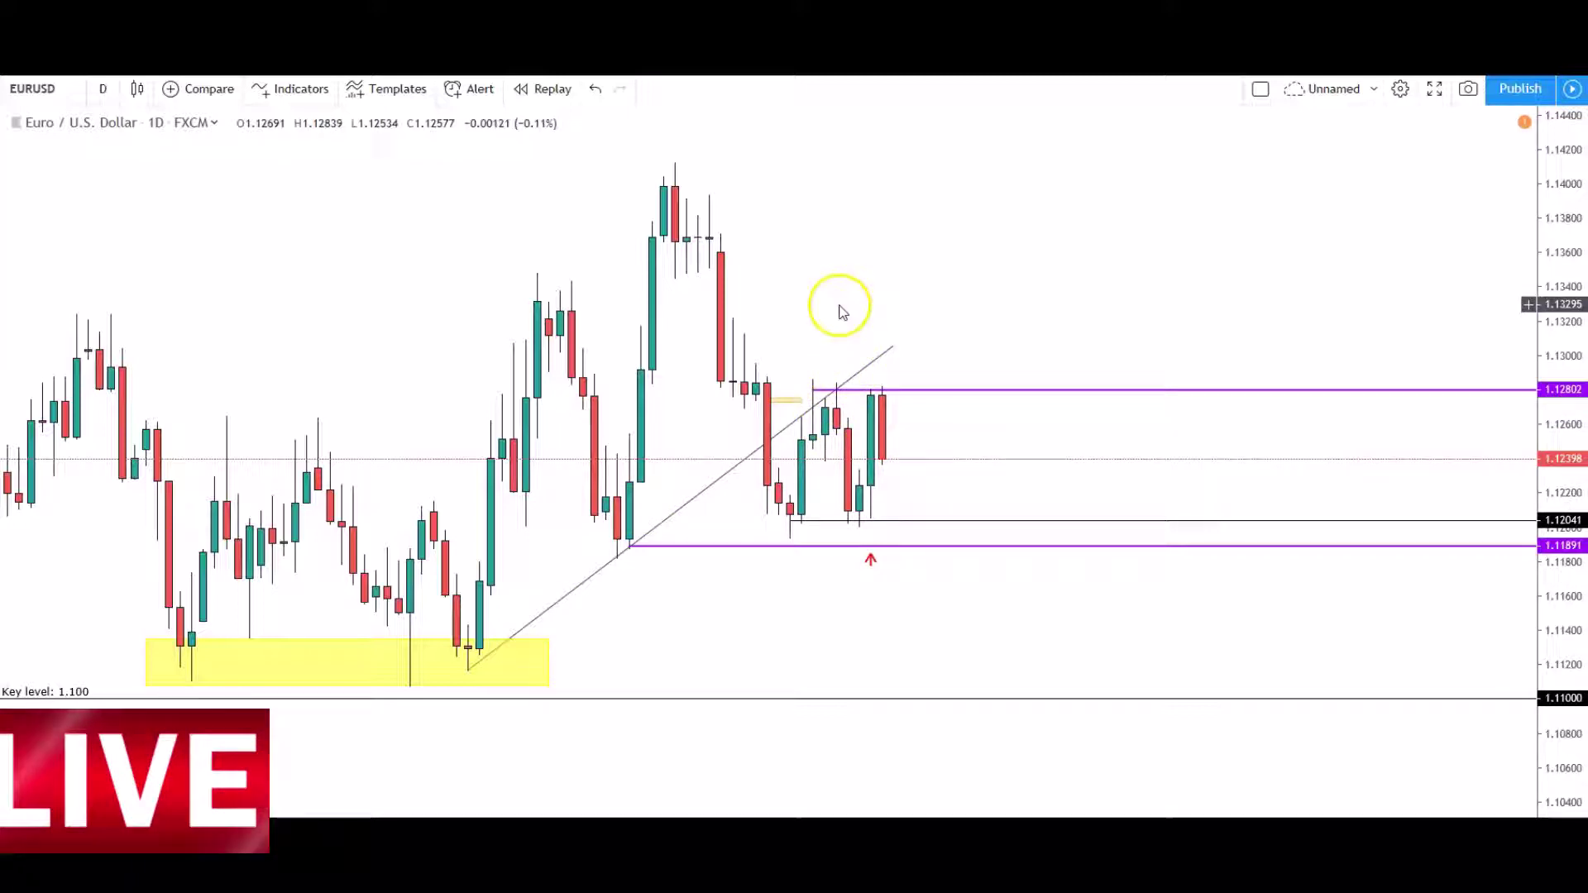
# Step: Draw a yellow rectangle around the 1.12802 resistance line, from about 1.12928 down to 1.12647
pyautogui.hotkey('alt', 'shift', 'r')
pyautogui.moveTo(790, 368)
pyautogui.mouseDown()
pyautogui.moveTo(869, 396)
pyautogui.moveTo(1078, 414)
pyautogui.mouseUp()
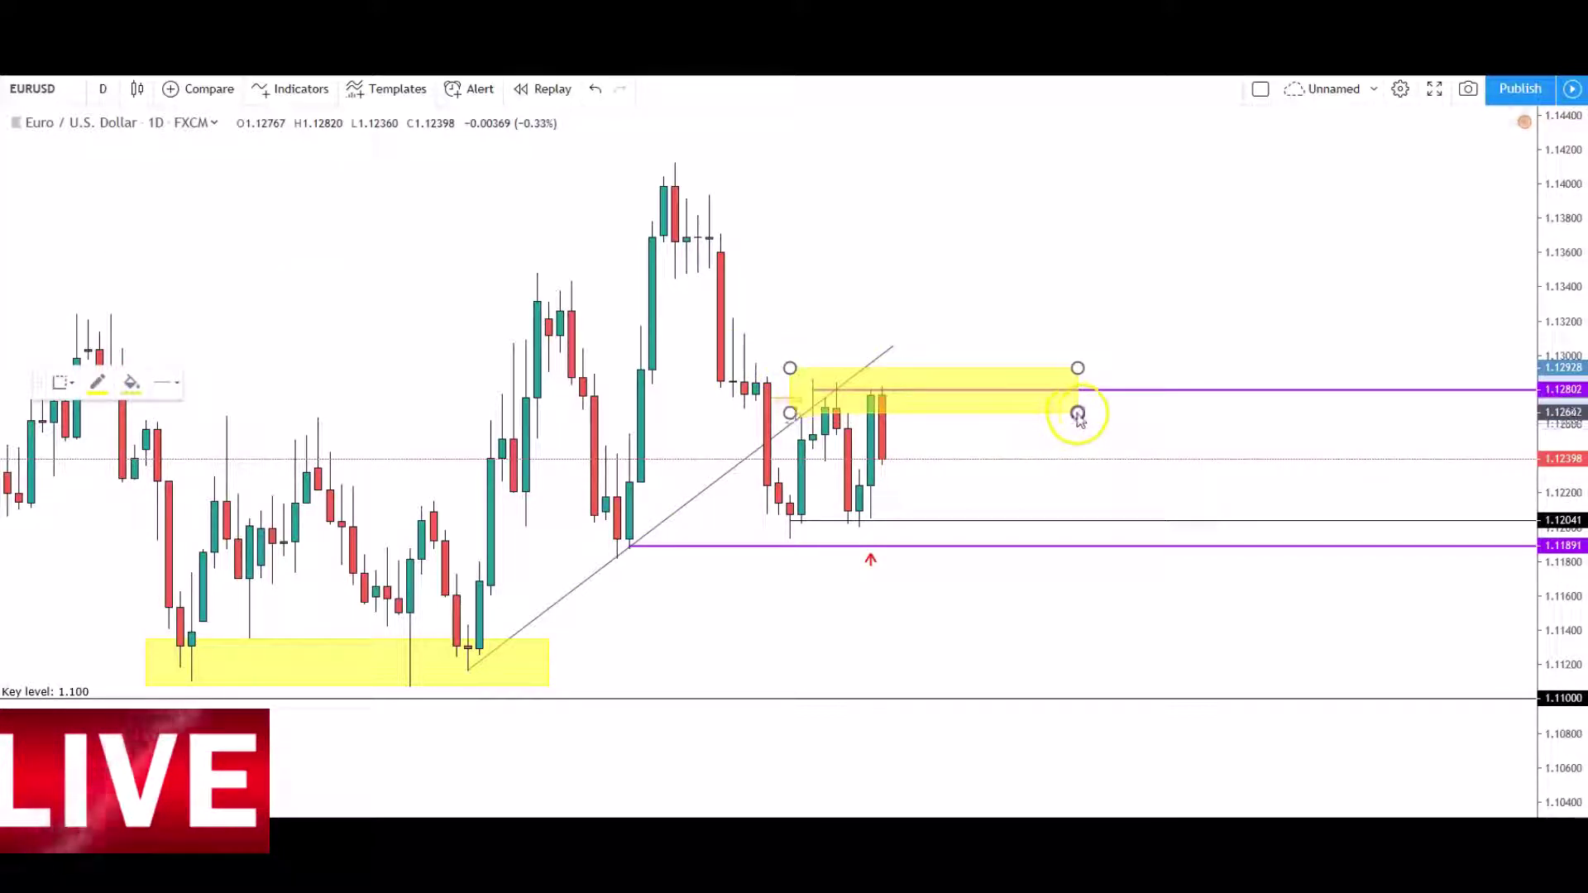
pyautogui.click(1159, 383)
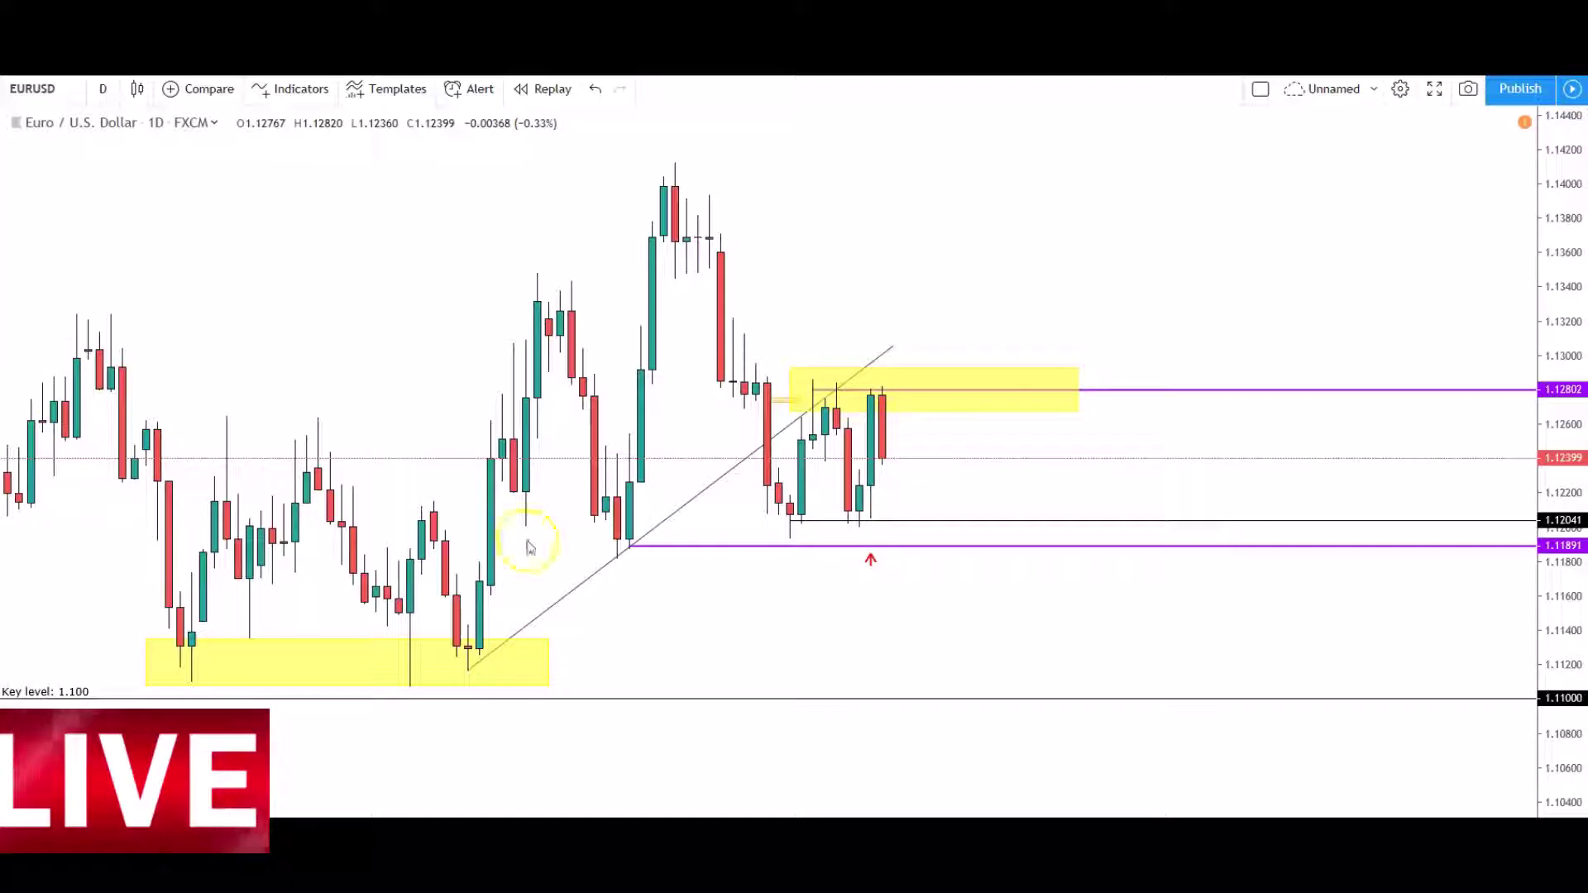
# Step: Switch the chart to the 4-hour timeframe and rescale it to frame the recent highs and lows
pyautogui.click(101, 91)
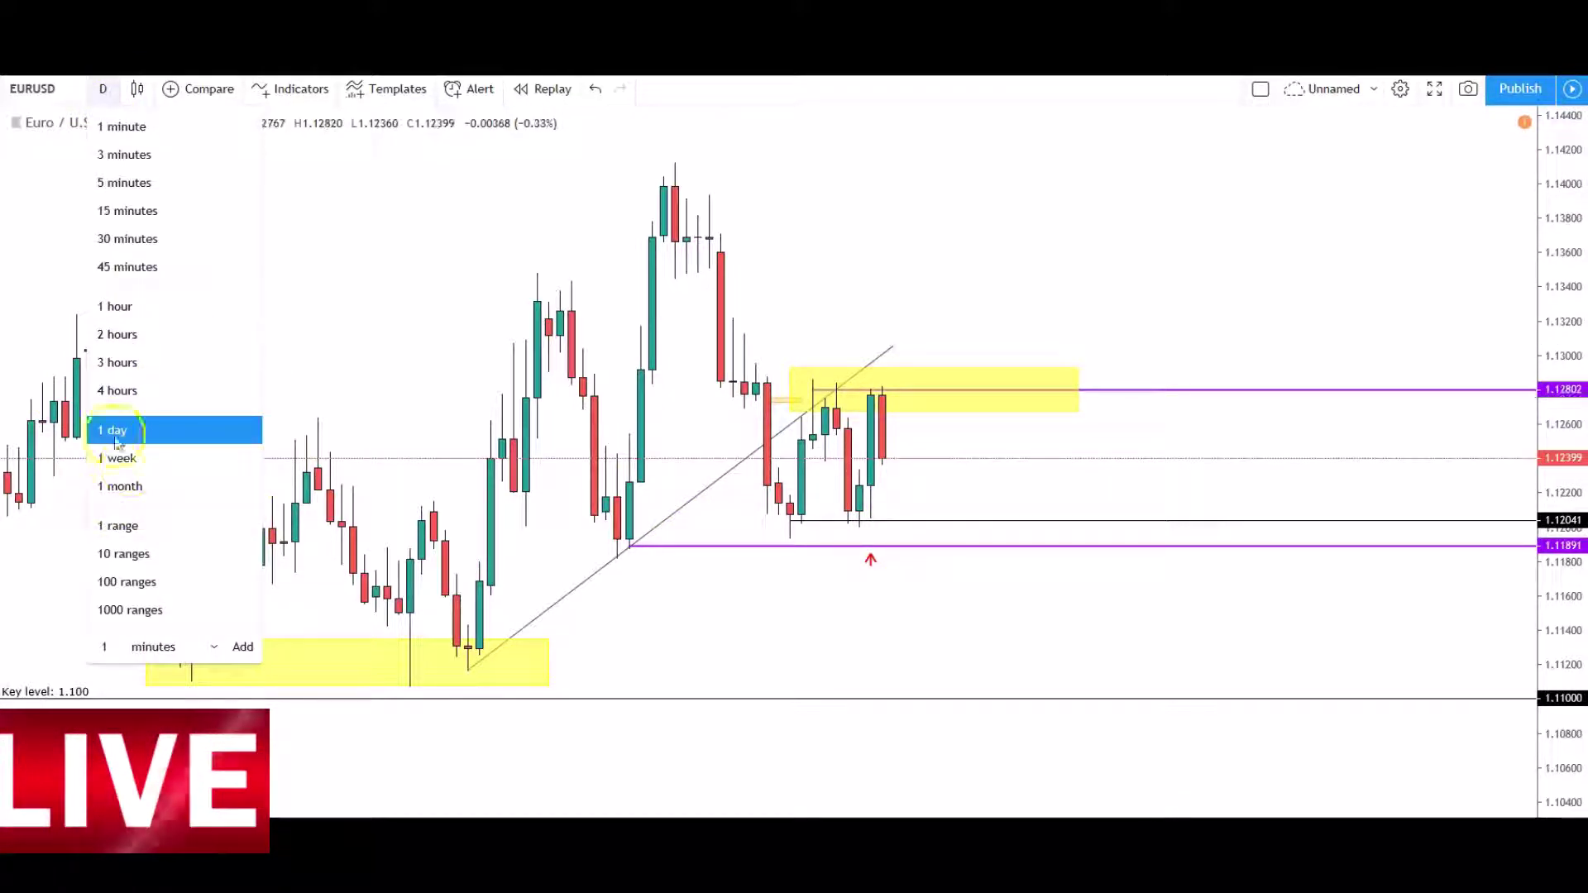
pyautogui.click(115, 390)
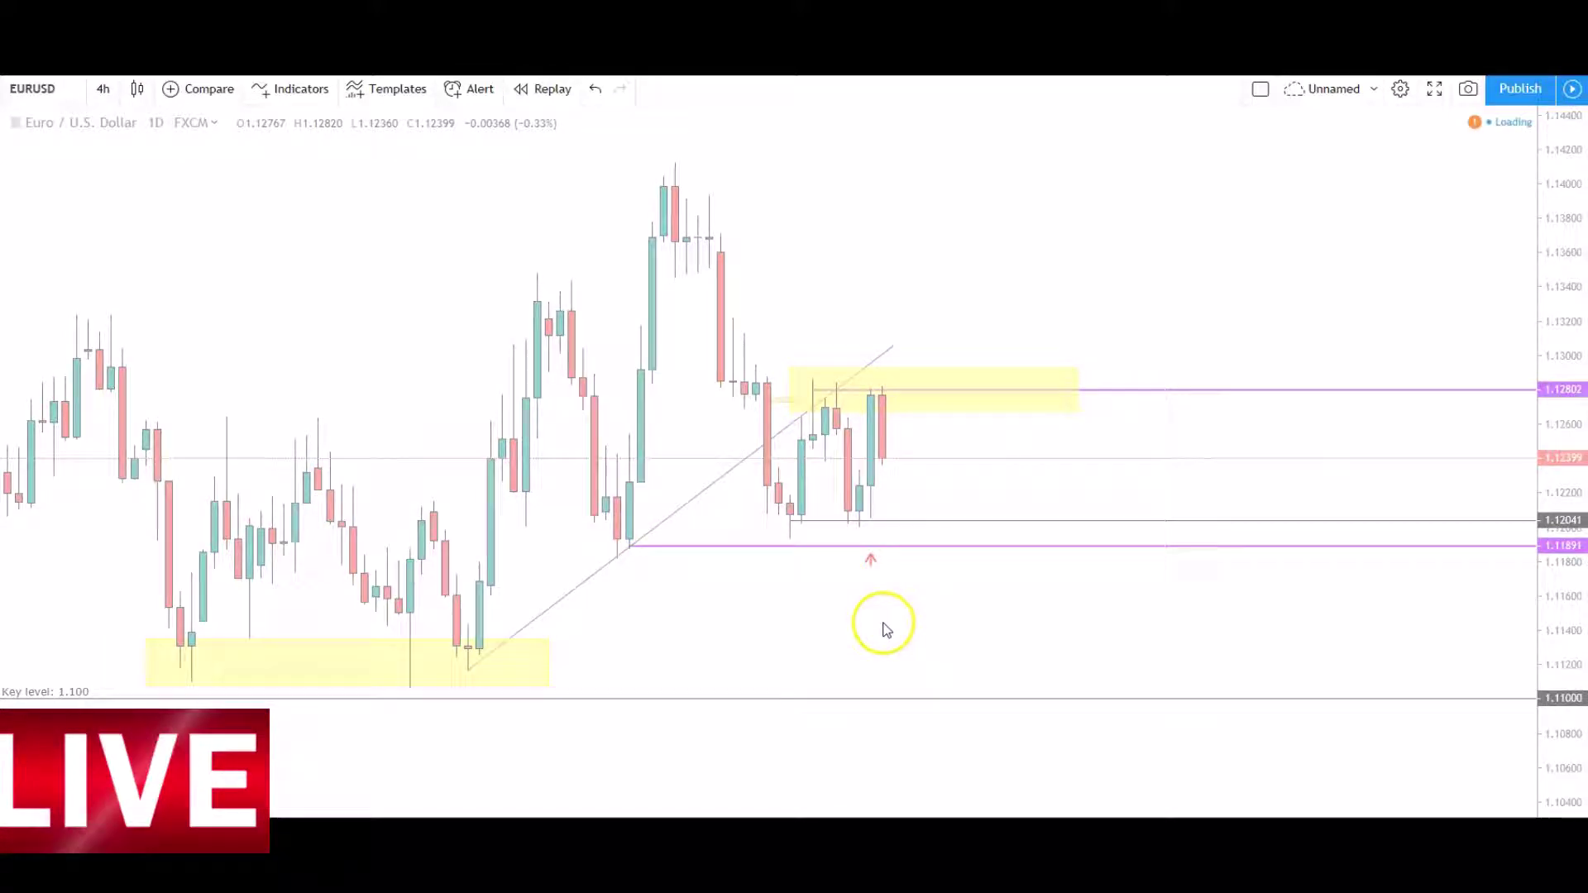
pyautogui.moveTo(1529, 732); pyautogui.dragTo(1529, 529)
pyautogui.moveTo(1101, 819); pyautogui.dragTo(976, 817)
pyautogui.moveTo(635, 484); pyautogui.dragTo(533, 498)
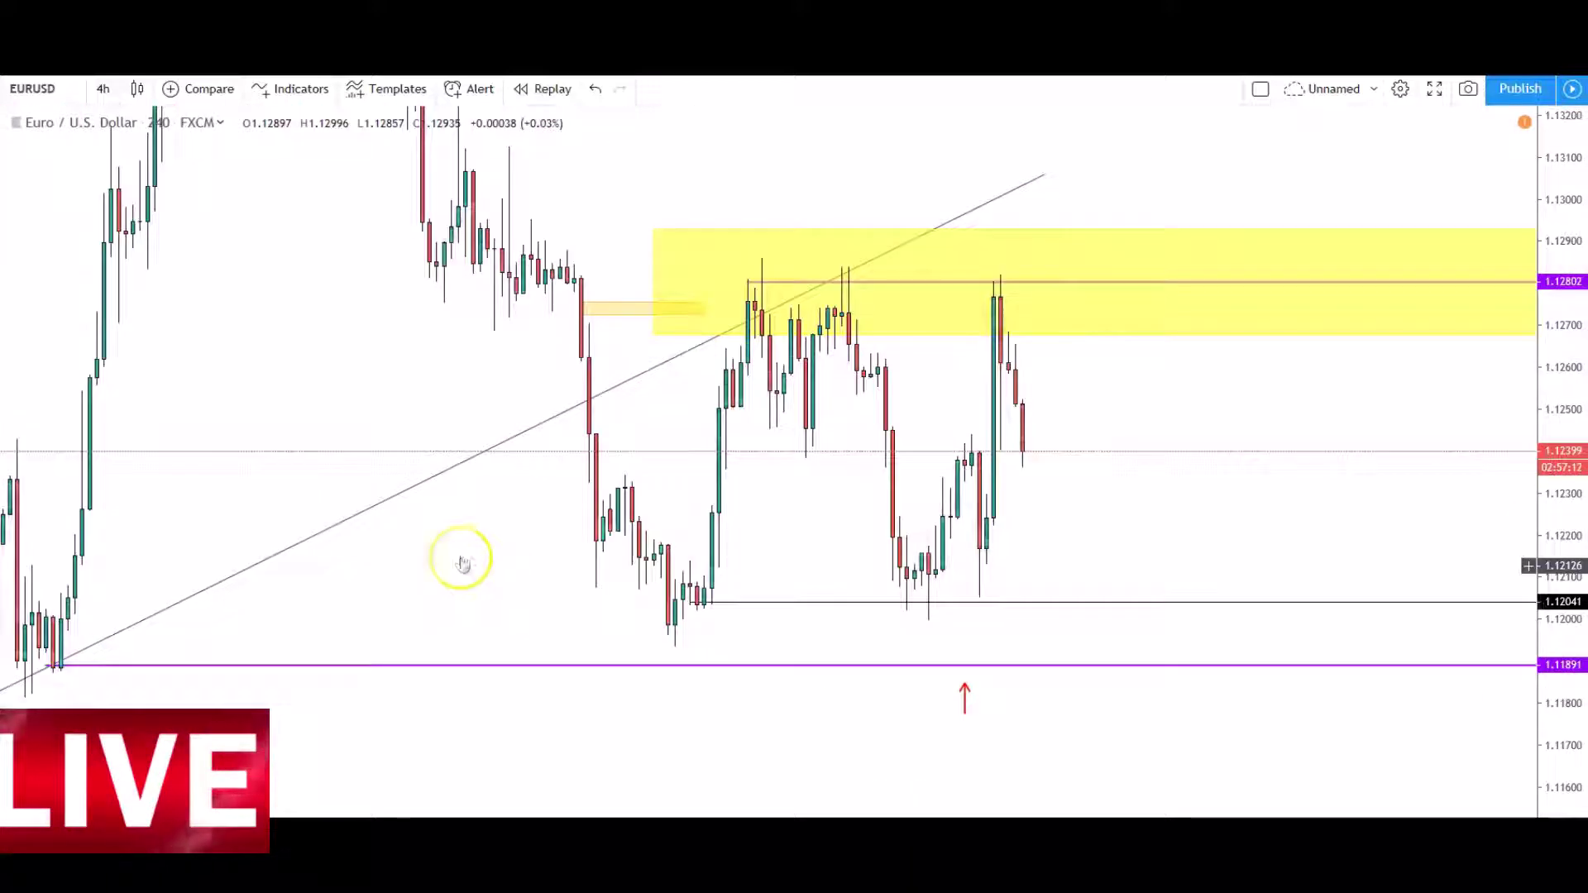
# Step: Lower the upper edge of the large yellow rectangle to about 1.12784, and delete the rectangle
pyautogui.click(653, 234)
pyautogui.moveTo(653, 234); pyautogui.dragTo(653, 290)
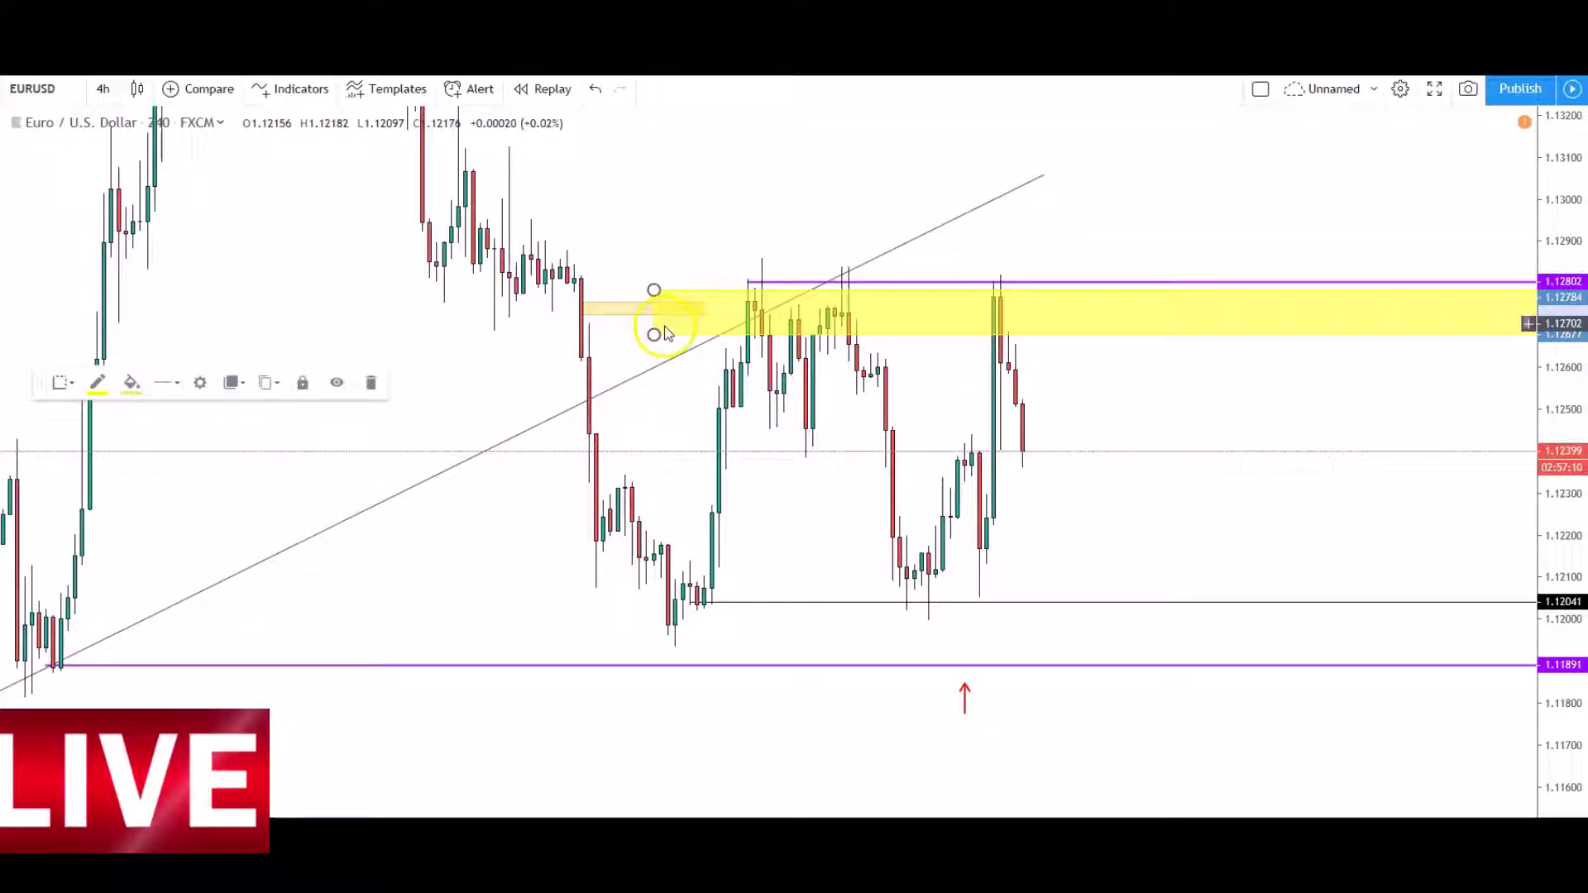
pyautogui.press('Delete')
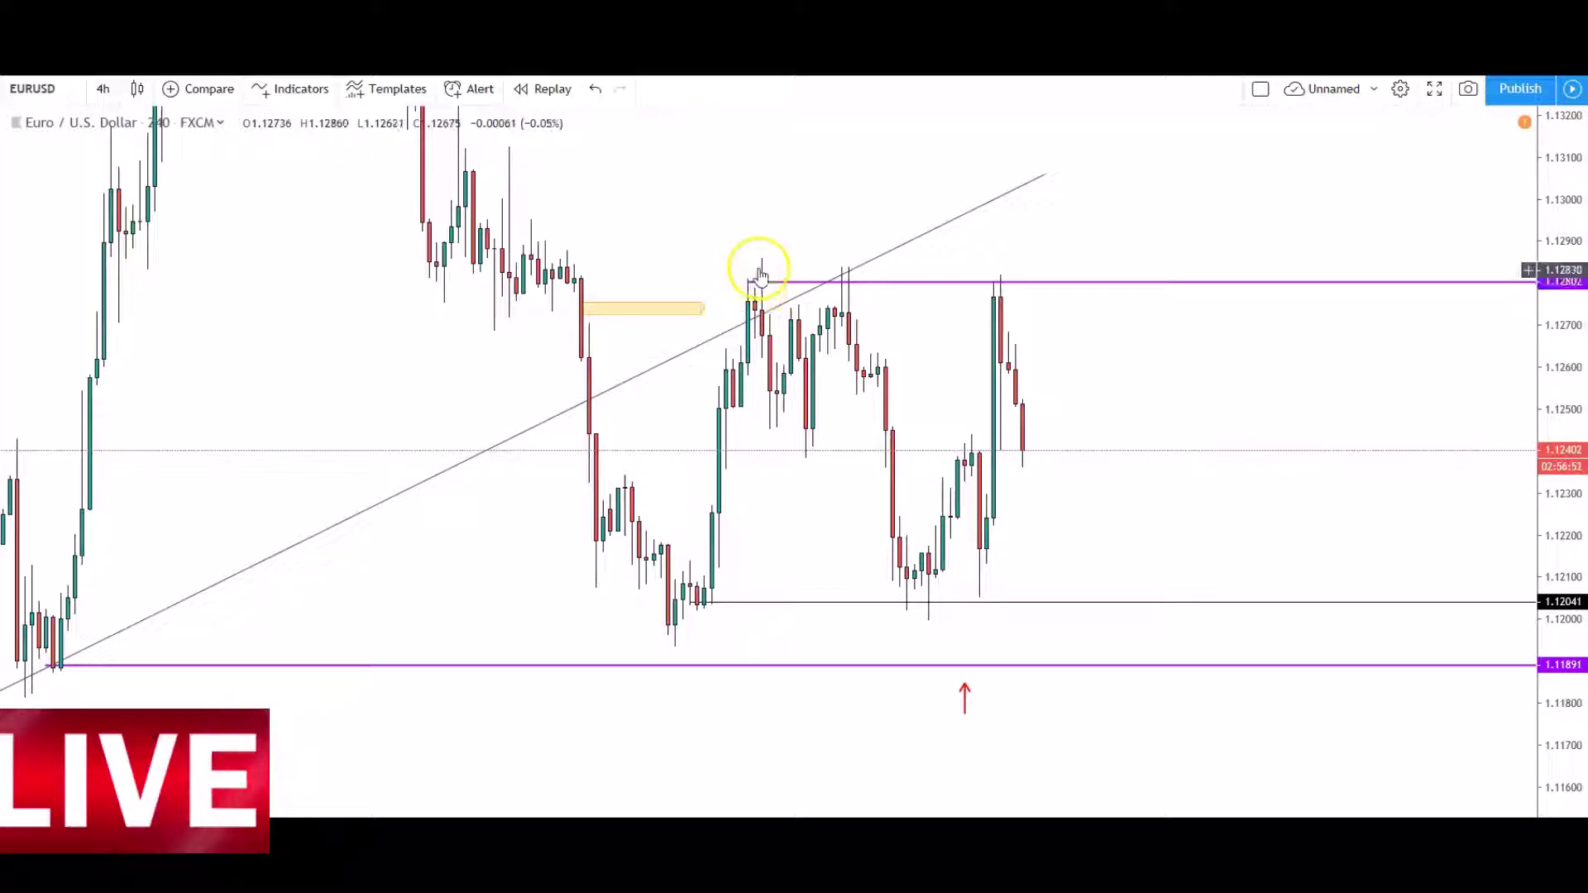
# Step: Move the small orange rectangle onto the 1.12802 line and stretch it across the recent highs as a resistance zone
pyautogui.click(620, 312)
pyautogui.moveTo(627, 322); pyautogui.dragTo(750, 306)
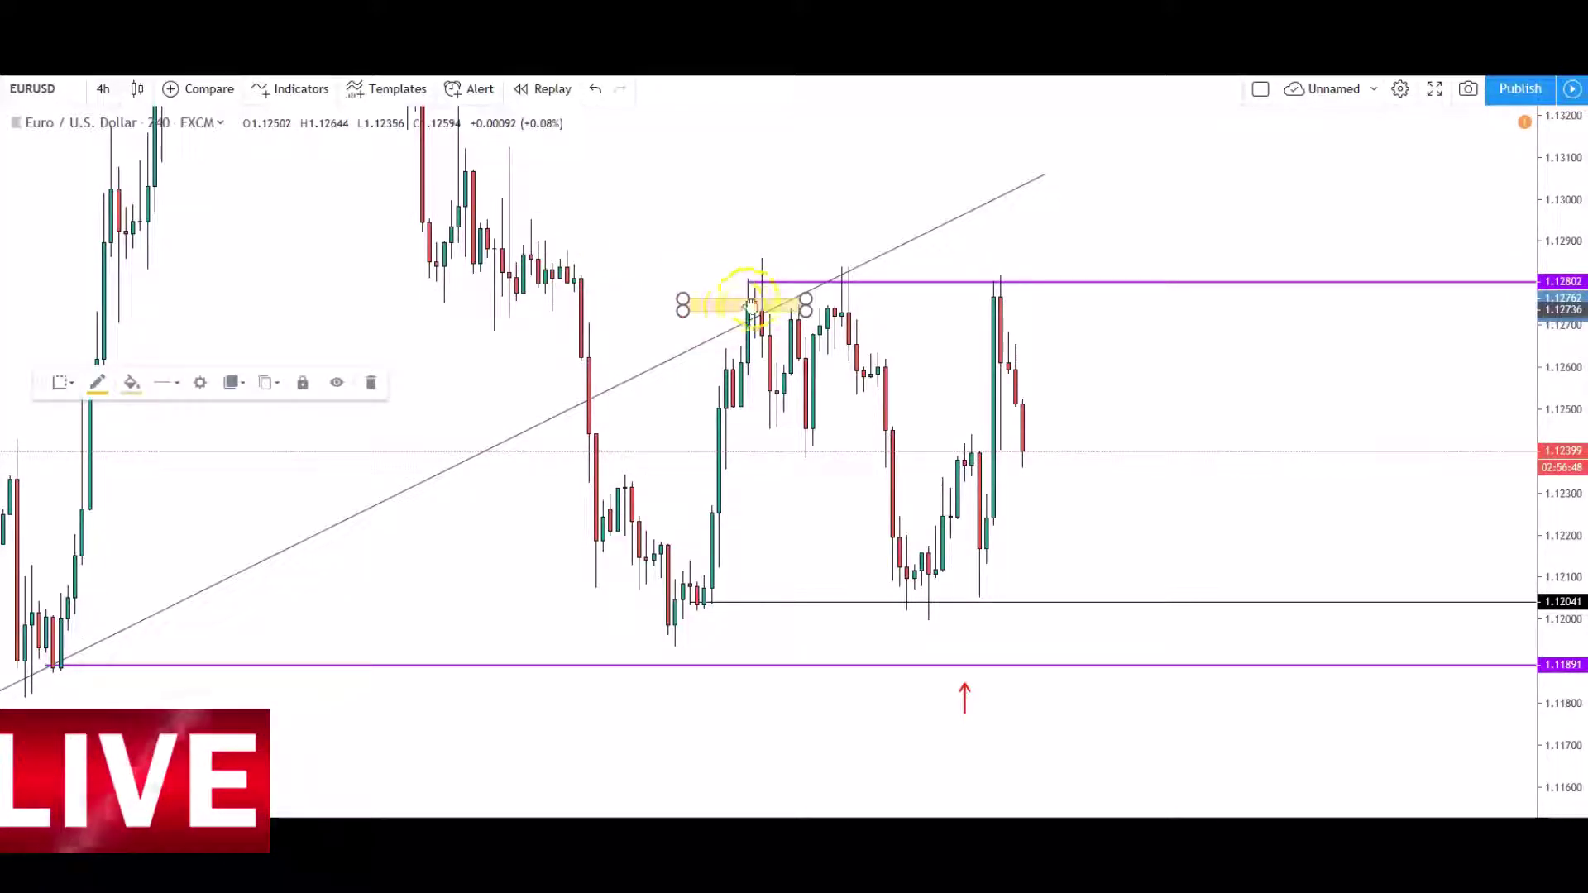
pyautogui.moveTo(842, 283); pyautogui.dragTo(1051, 273)
pyautogui.click(777, 341)
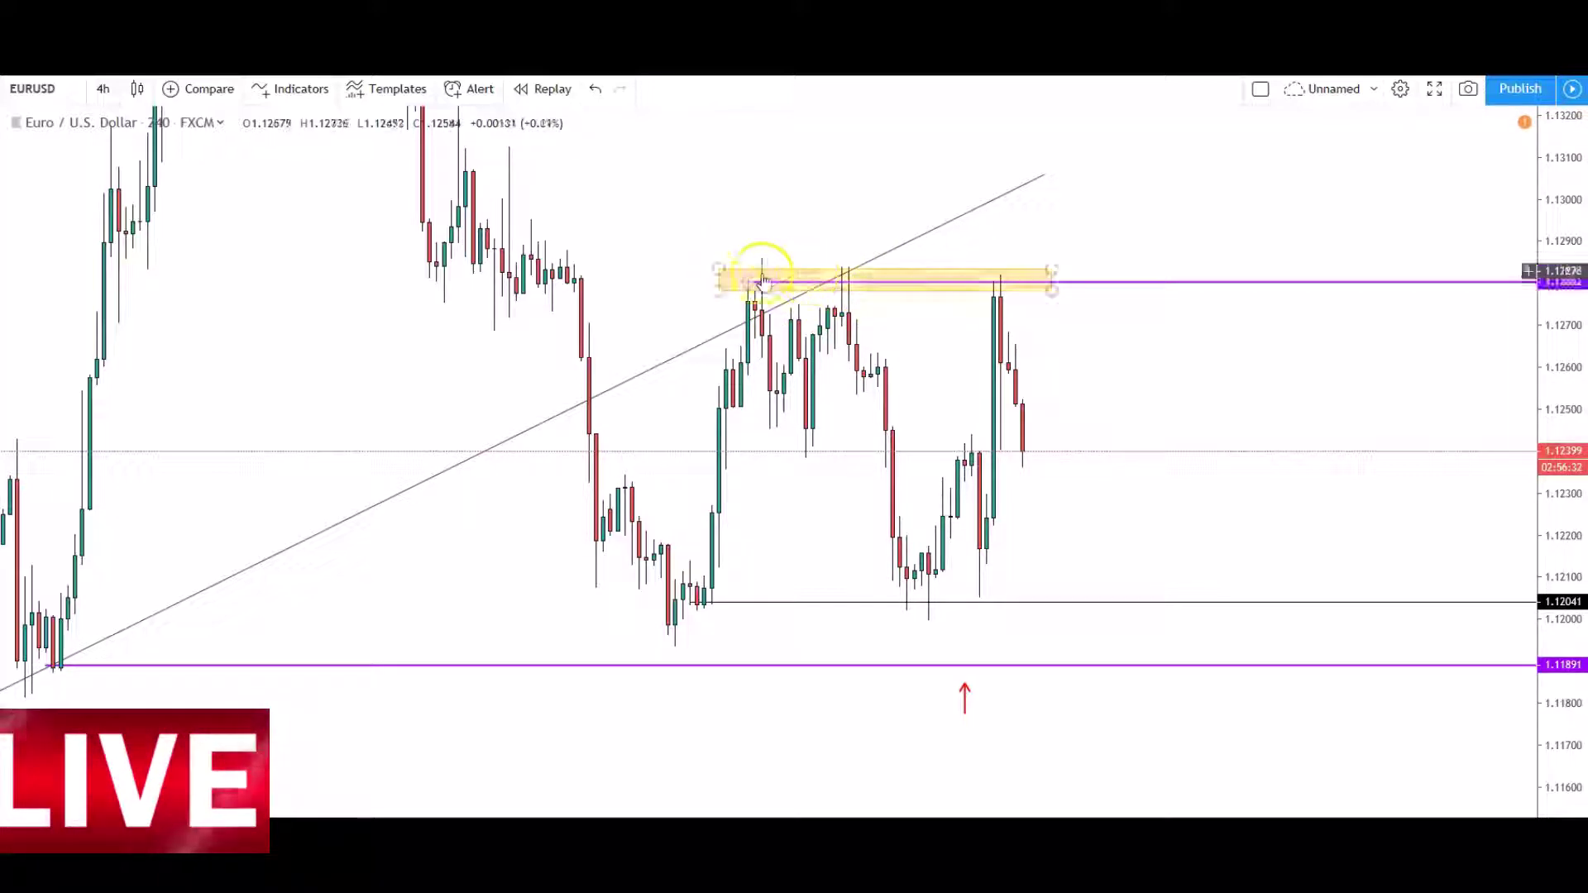
pyautogui.click(733, 288)
pyautogui.click(813, 267)
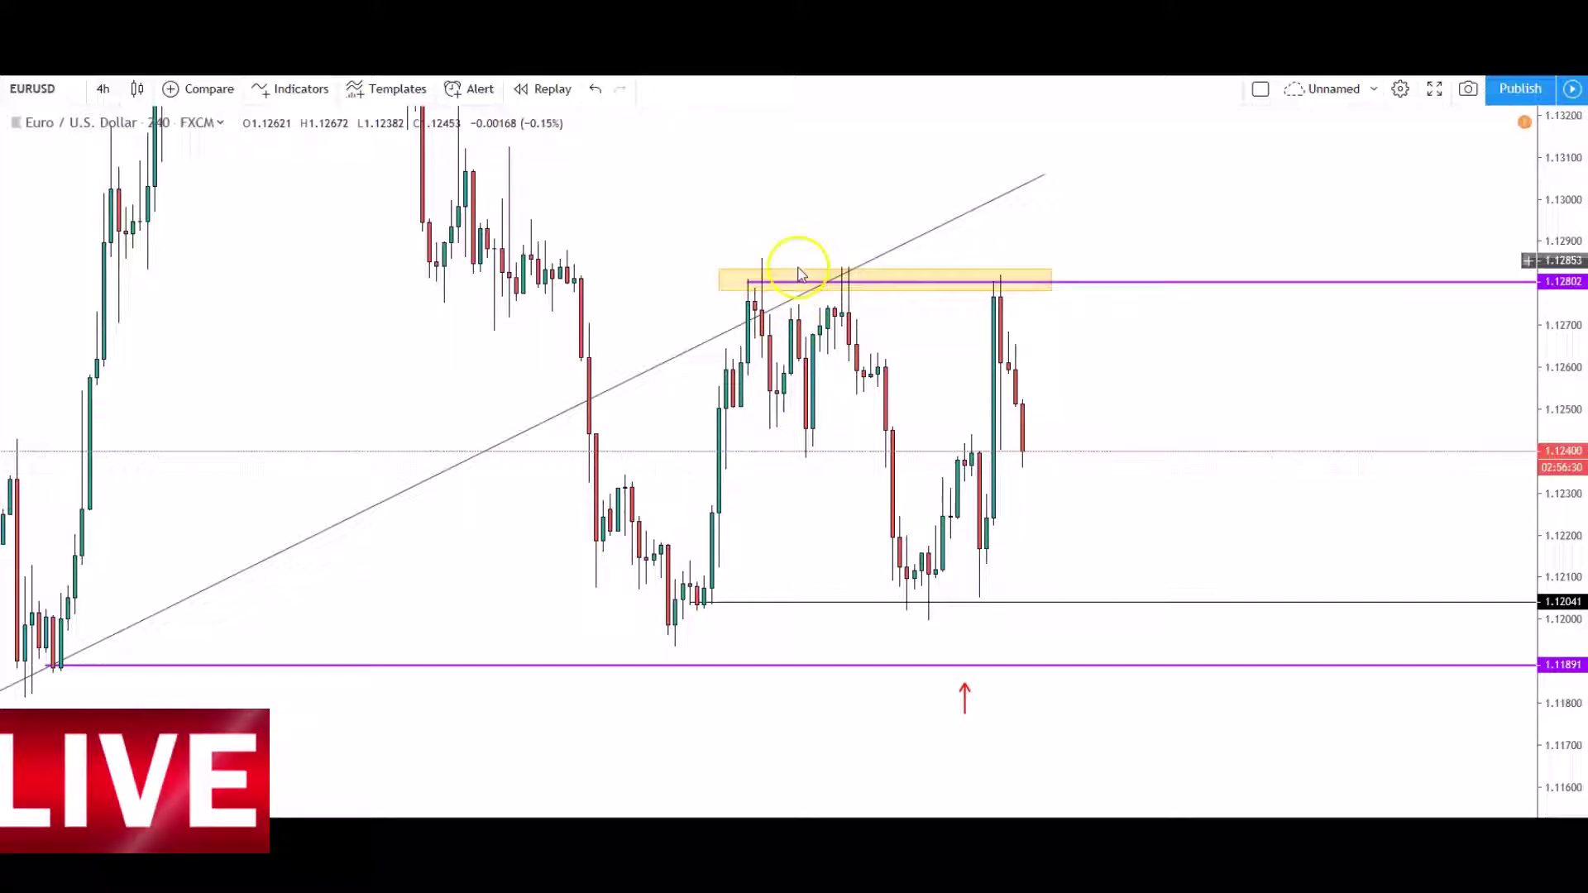
pyautogui.click(751, 275)
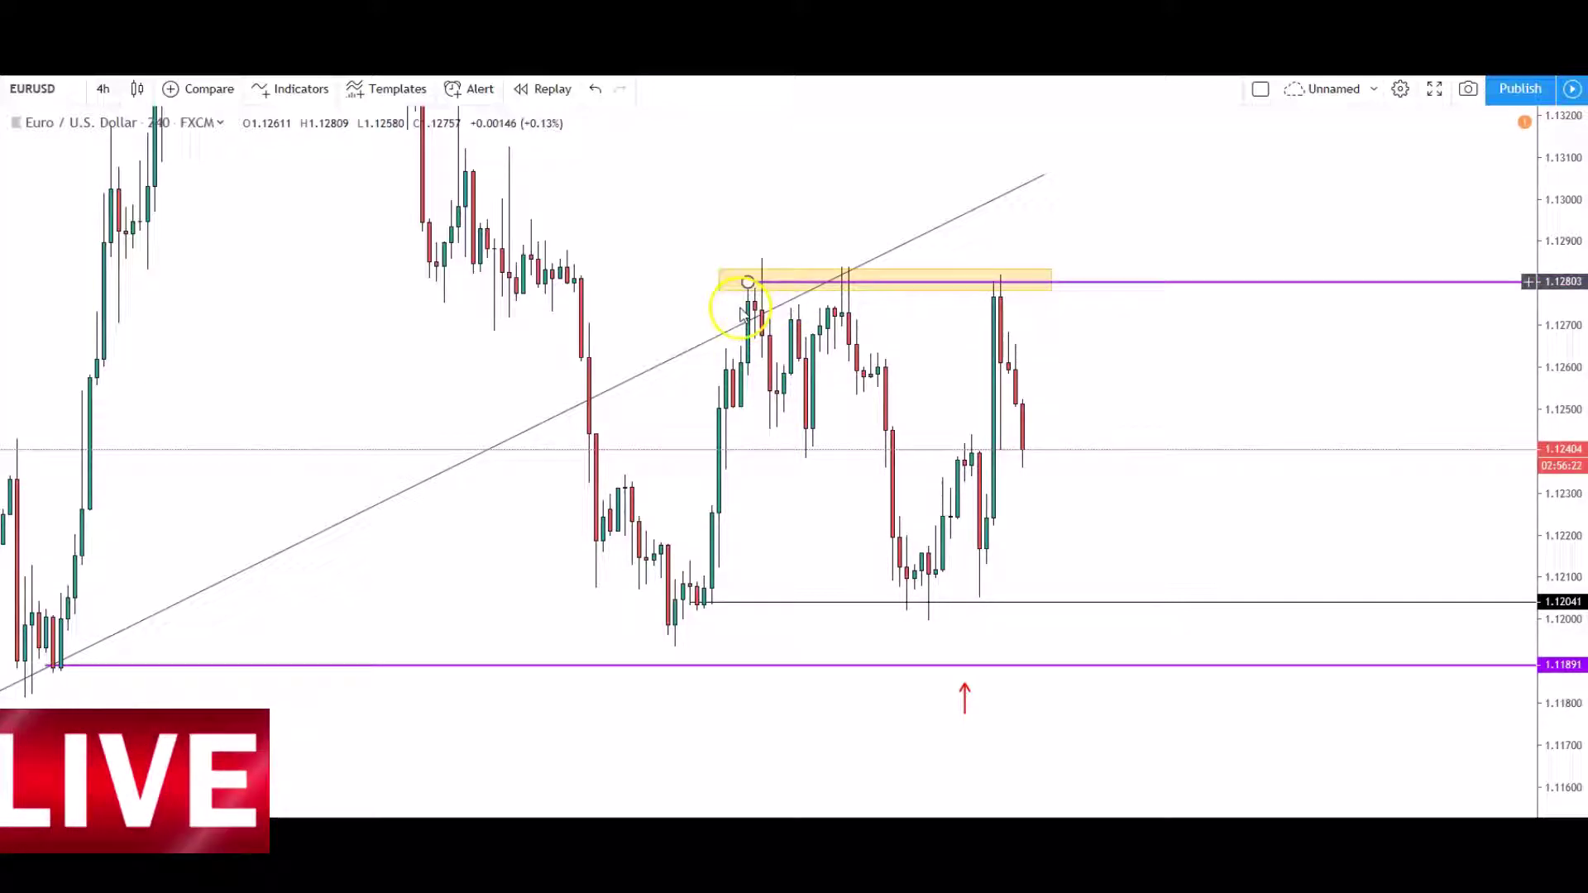
pyautogui.click(813, 285)
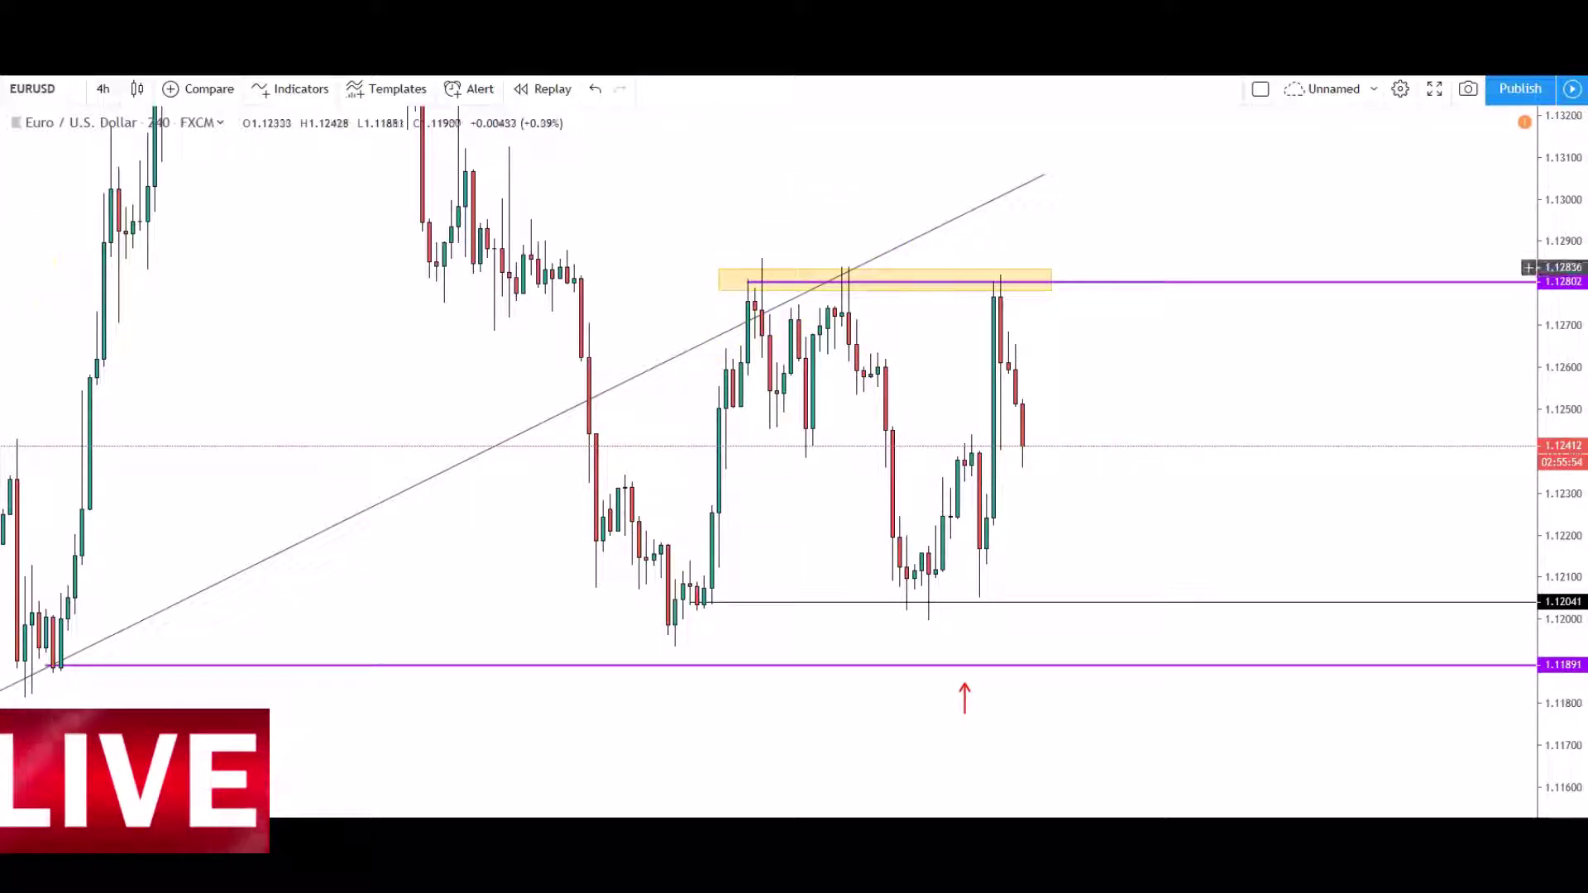
# Step: Place a short position at 1.12656 just after the second high, with the stop at 1.12888 and the target at 1.12065
pyautogui.click(12, 362)
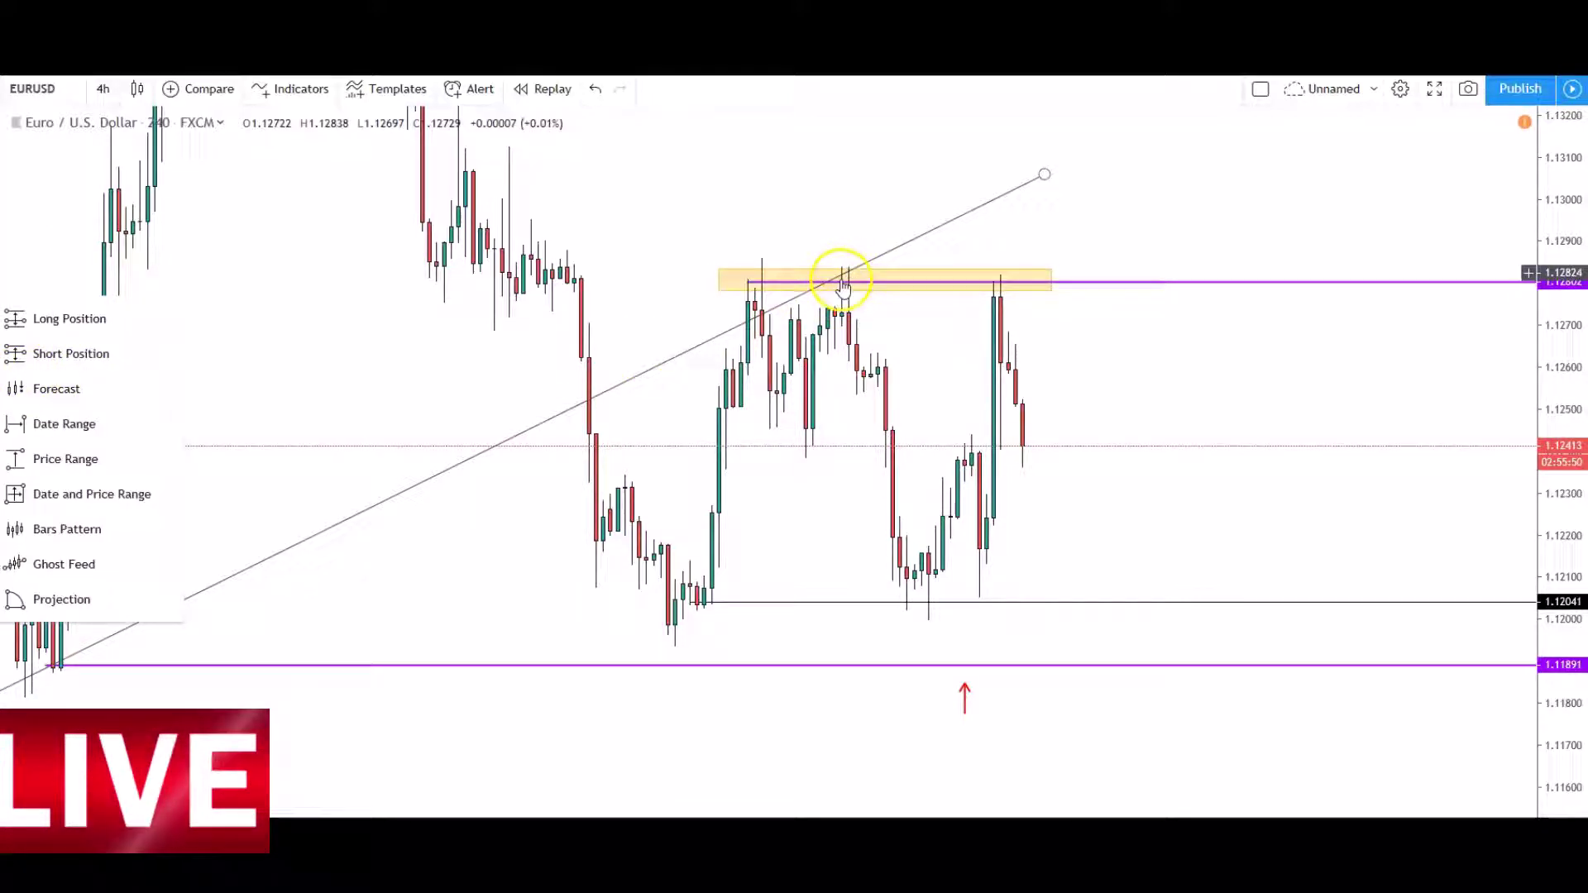
pyautogui.click(33, 354)
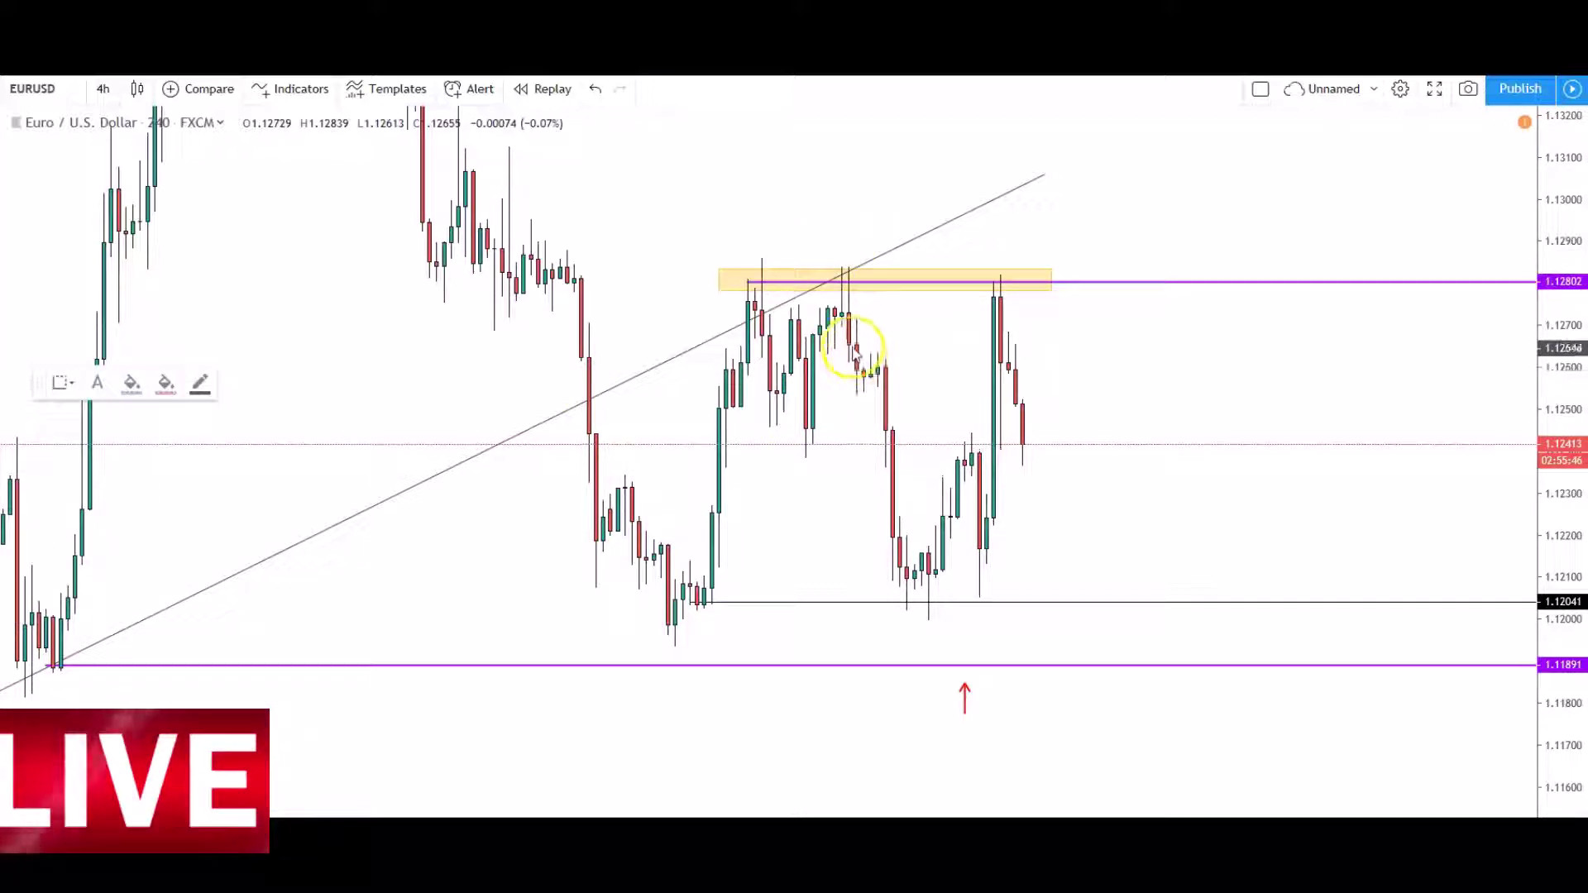
pyautogui.click(850, 343)
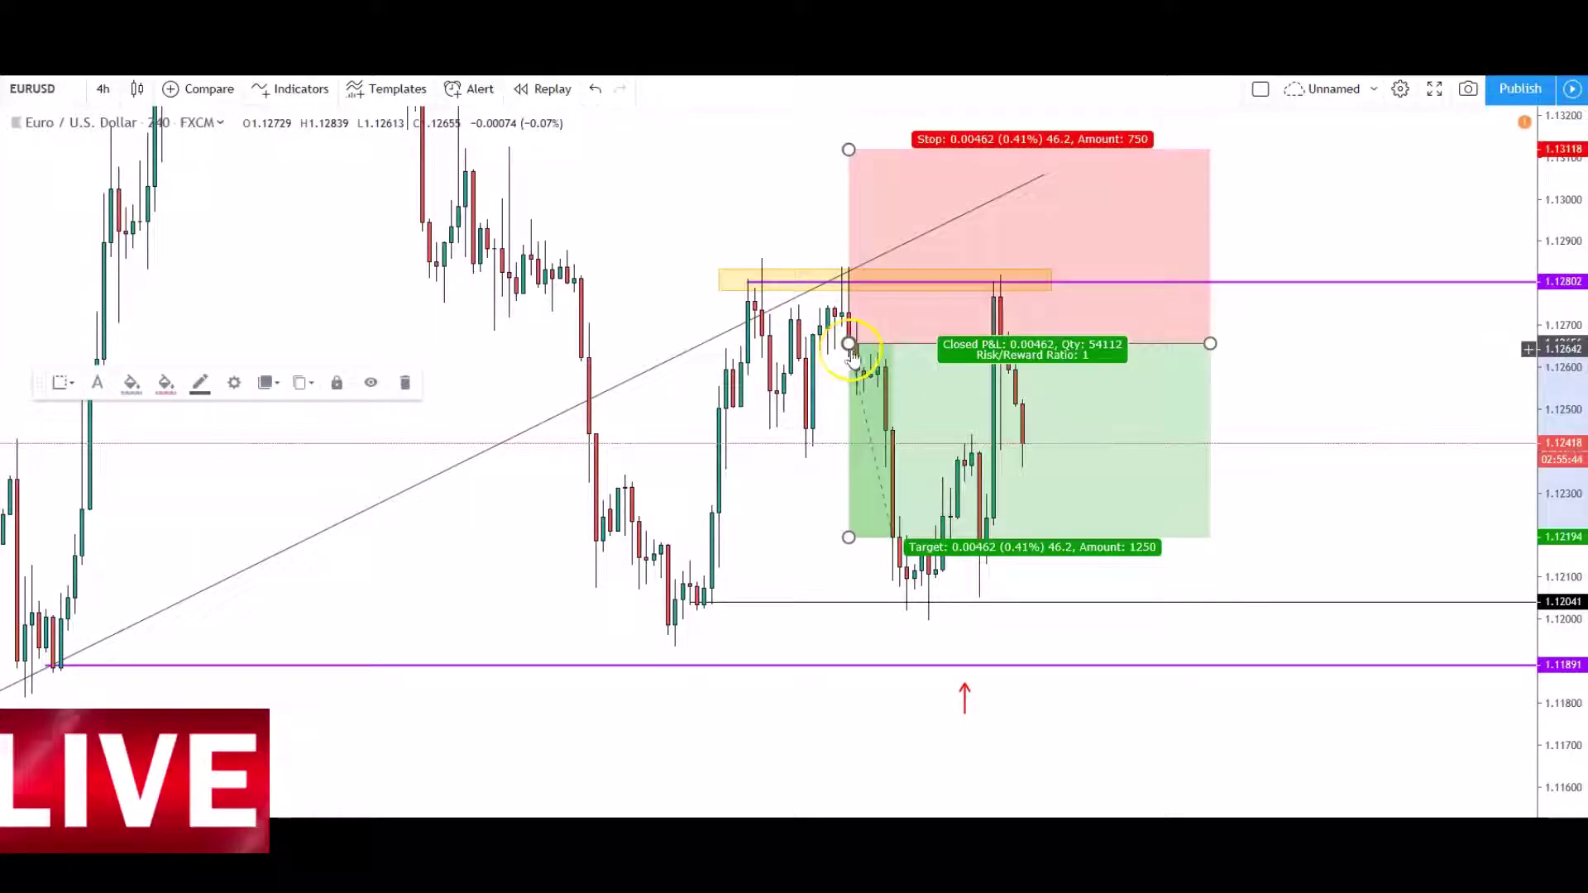
pyautogui.moveTo(1210, 344); pyautogui.dragTo(1018, 346)
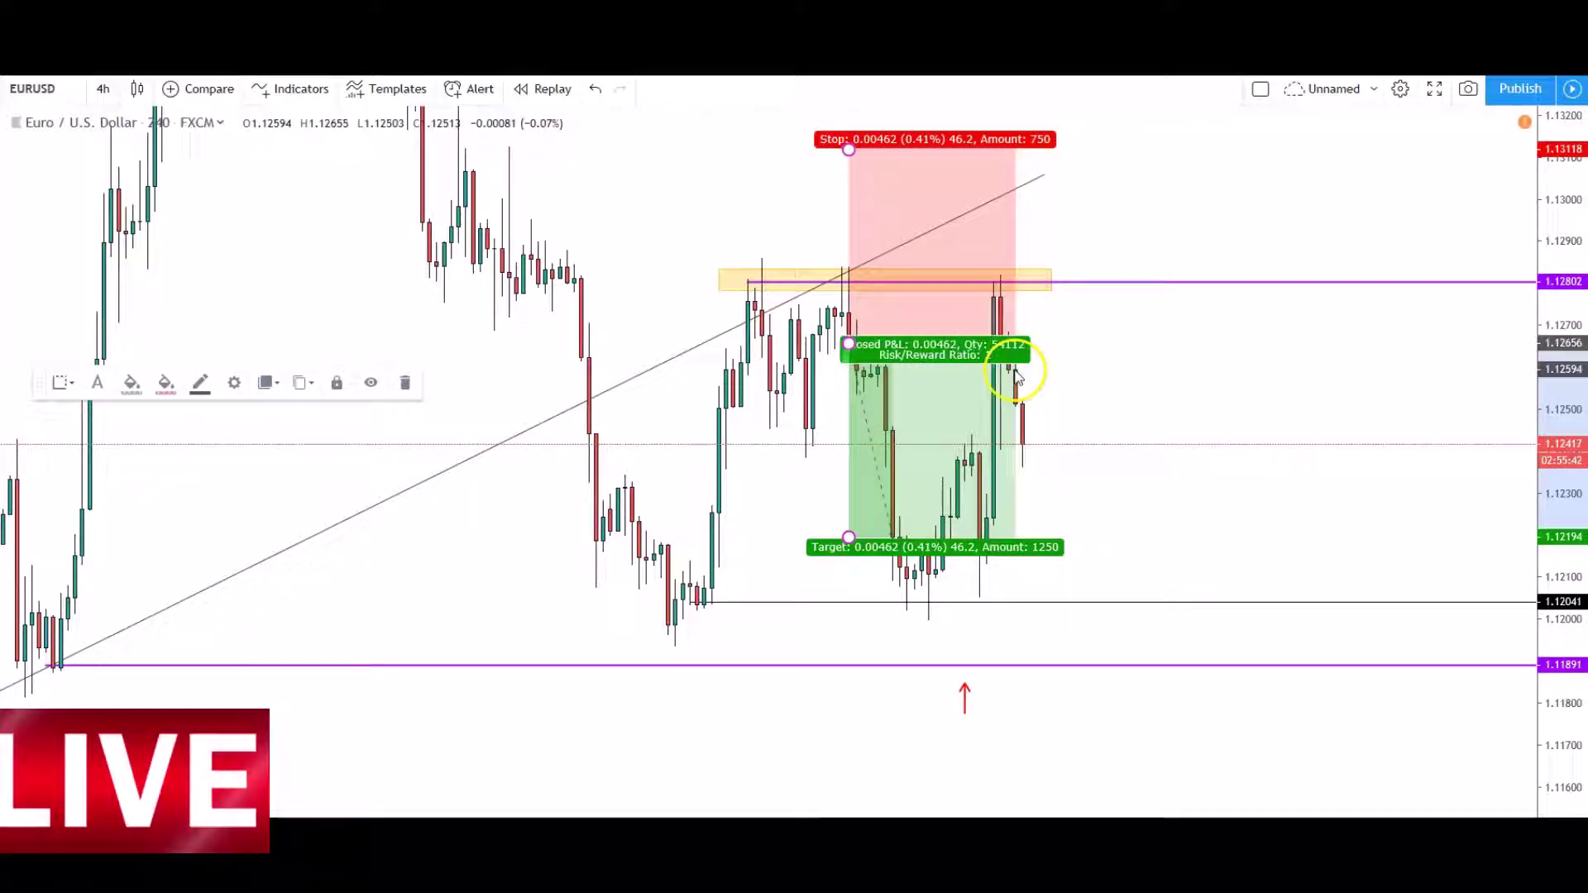
pyautogui.moveTo(846, 151); pyautogui.dragTo(849, 253)
pyautogui.moveTo(849, 538); pyautogui.dragTo(856, 597)
pyautogui.click(733, 680)
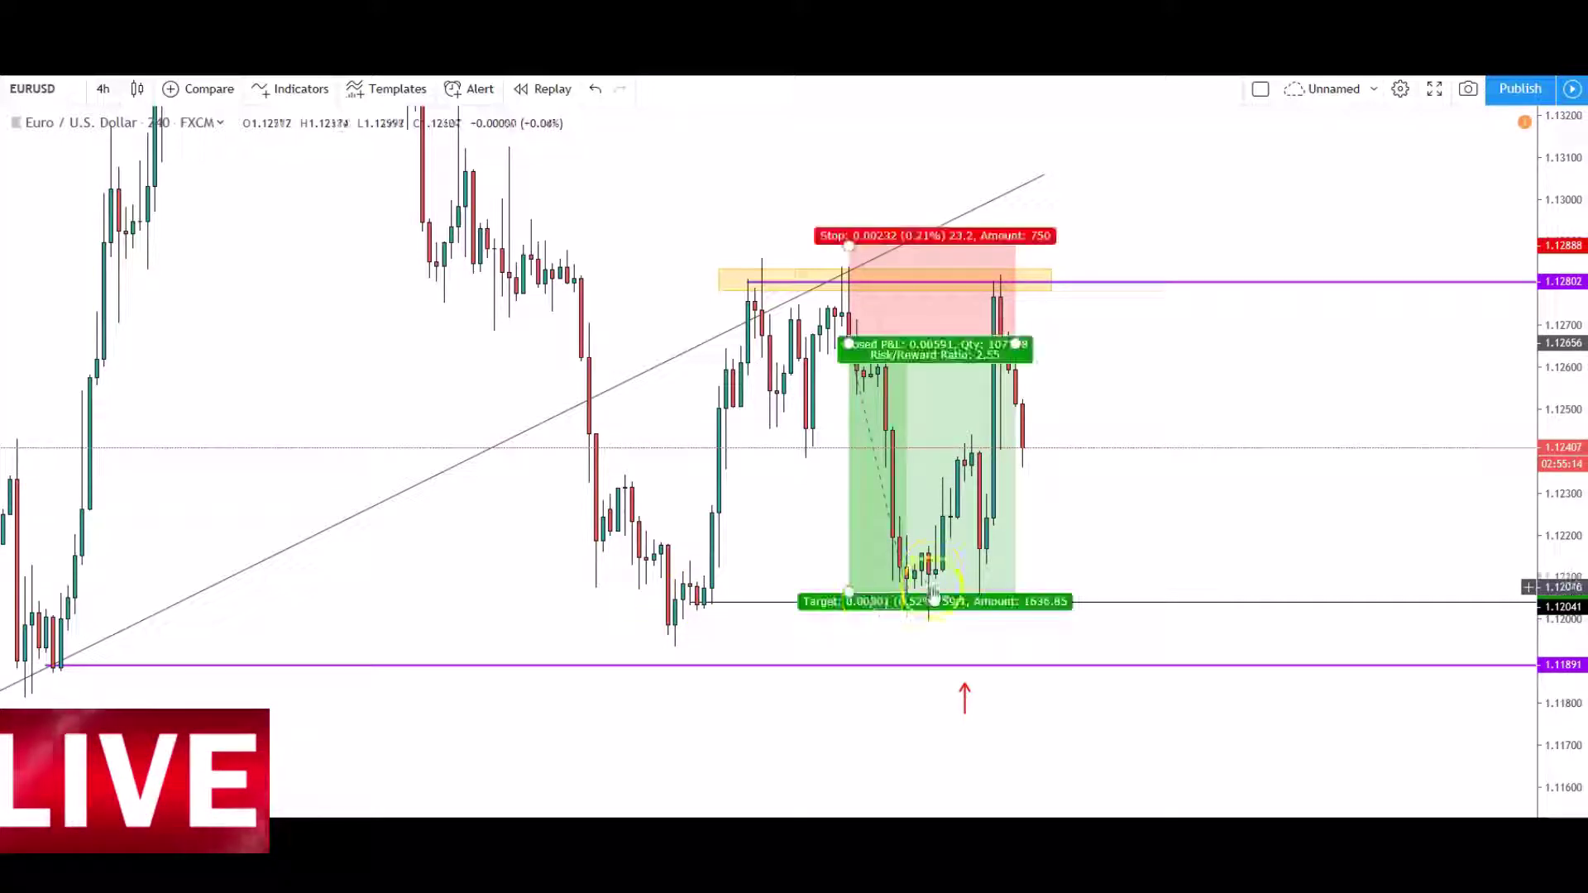
# Step: Shorten the short position's time span so it ends at the lows near the 1.12041 line
pyautogui.moveTo(1015, 346); pyautogui.dragTo(914, 346)
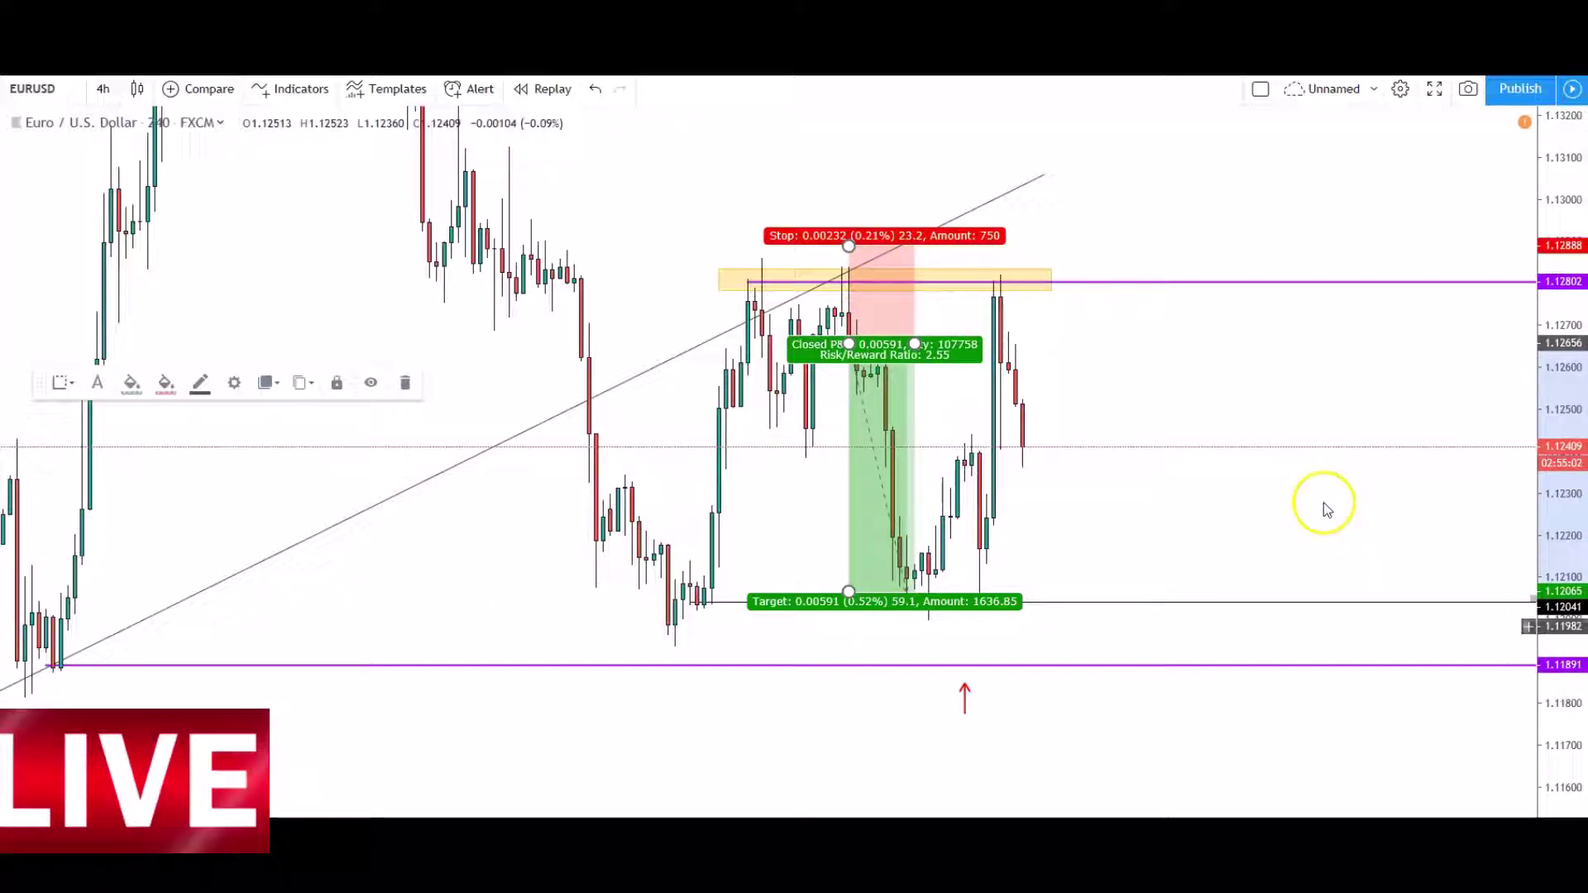
pyautogui.click(1203, 424)
pyautogui.click(840, 340)
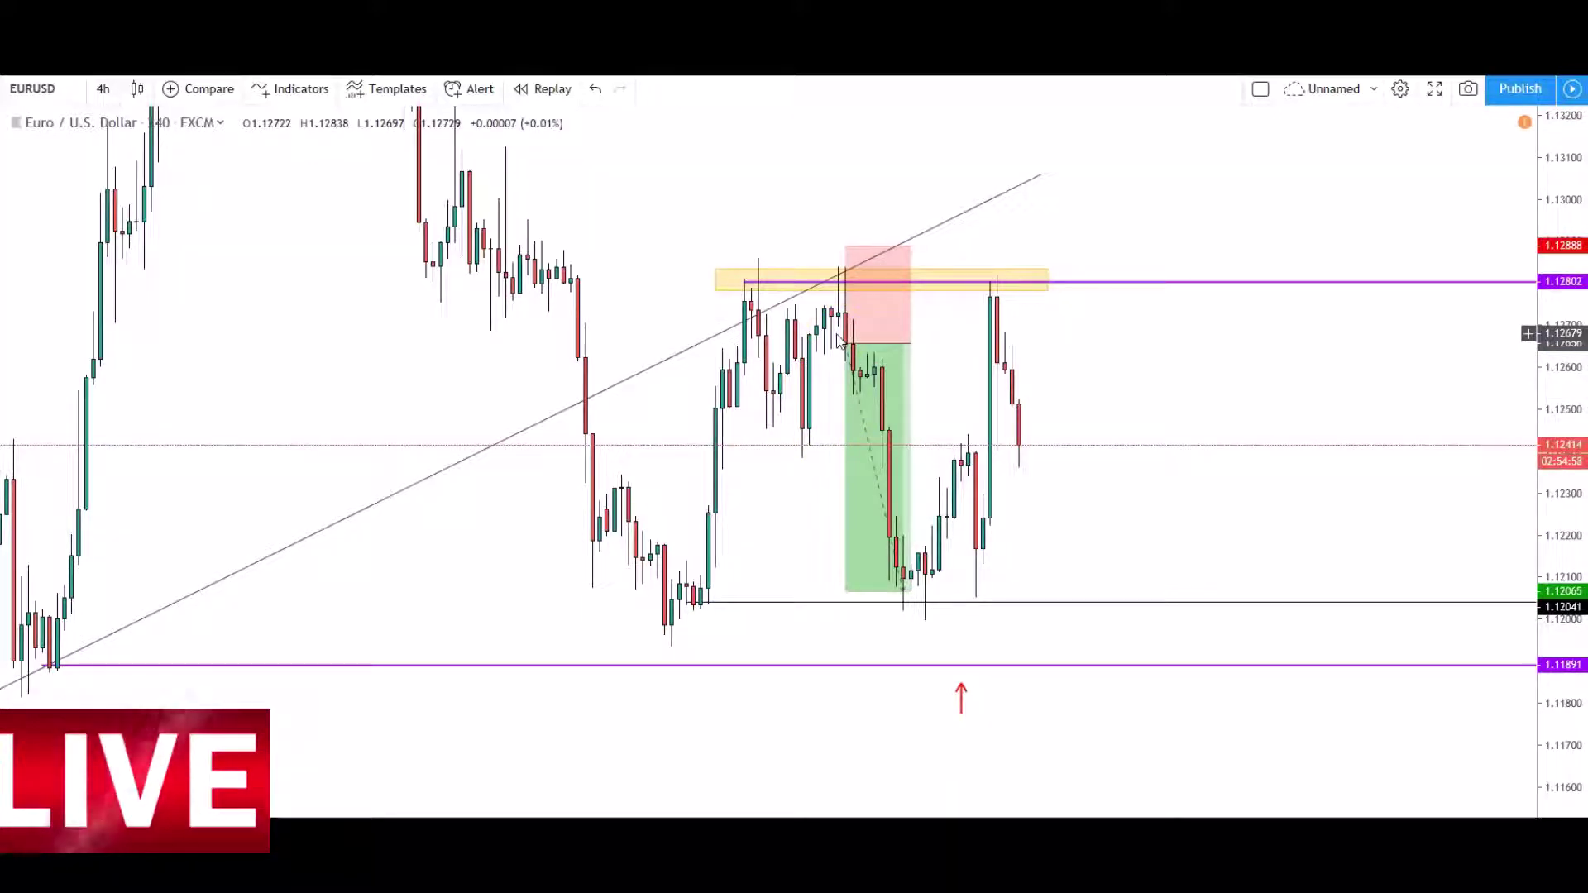
# Step: Add a two-line text label reading "double top area of res" and "tweezer tops (H4)" above the orange resistance zone
pyautogui.click(904, 198)
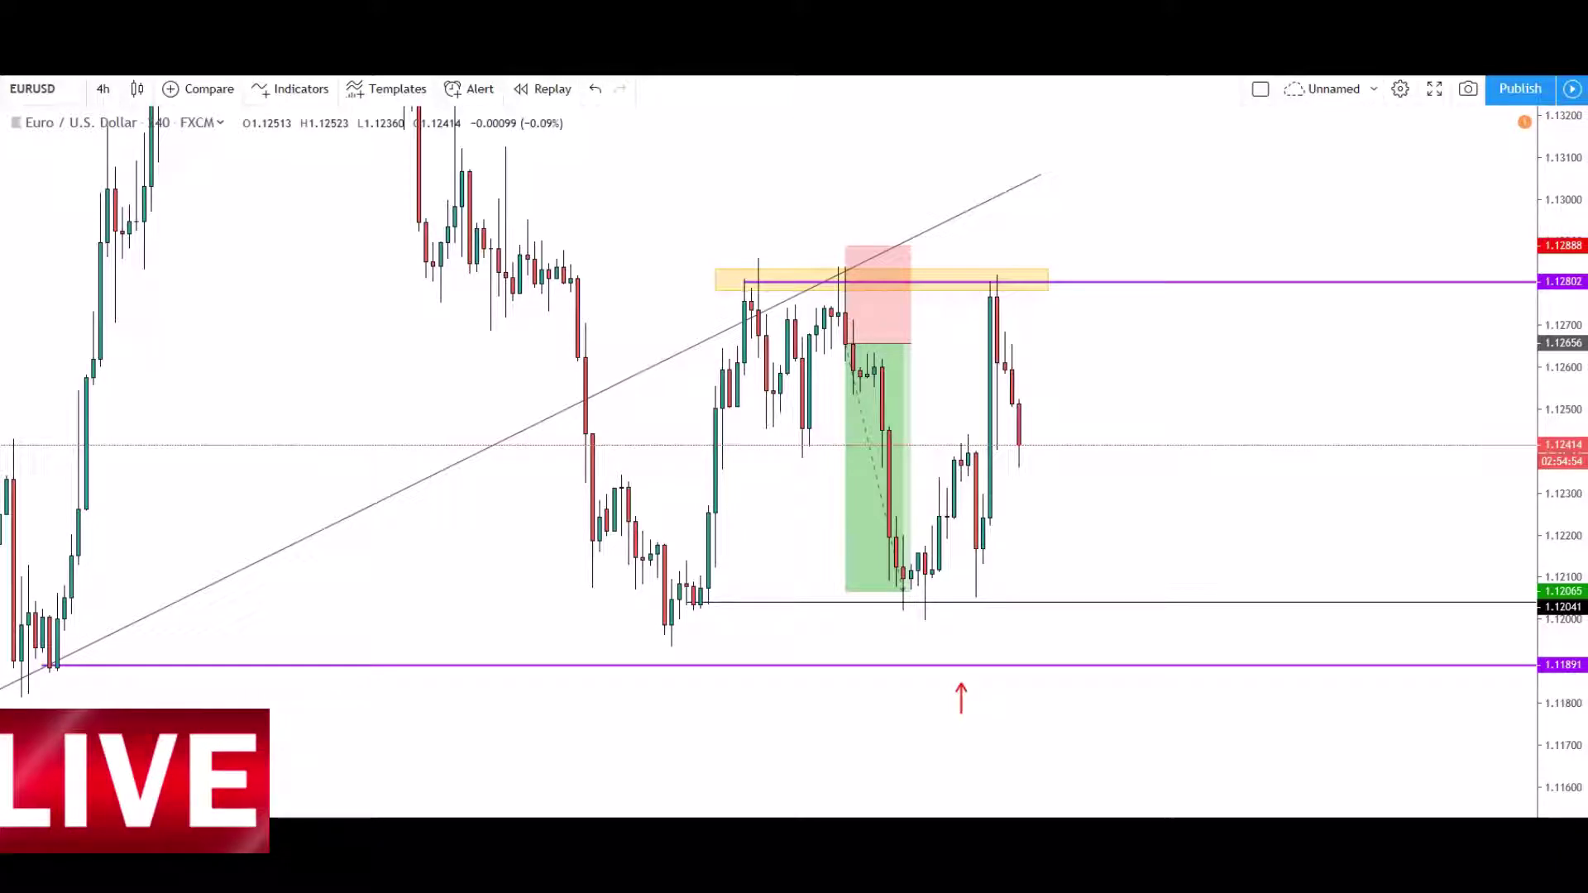
pyautogui.click(744, 212)
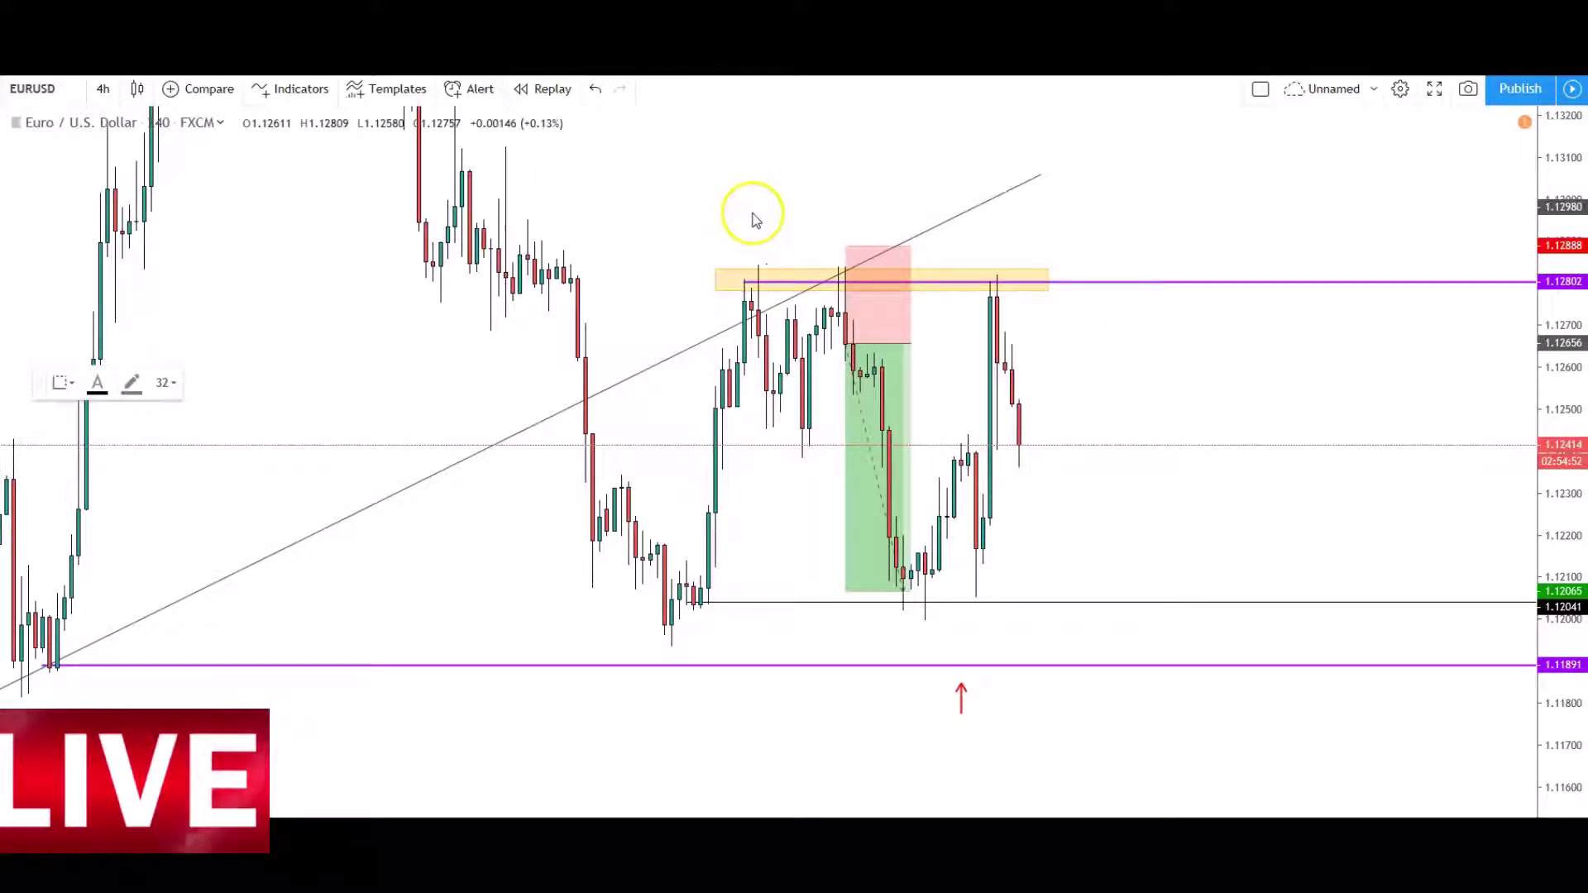
pyautogui.doubleClick(780, 245)
pyautogui.click(699, 412)
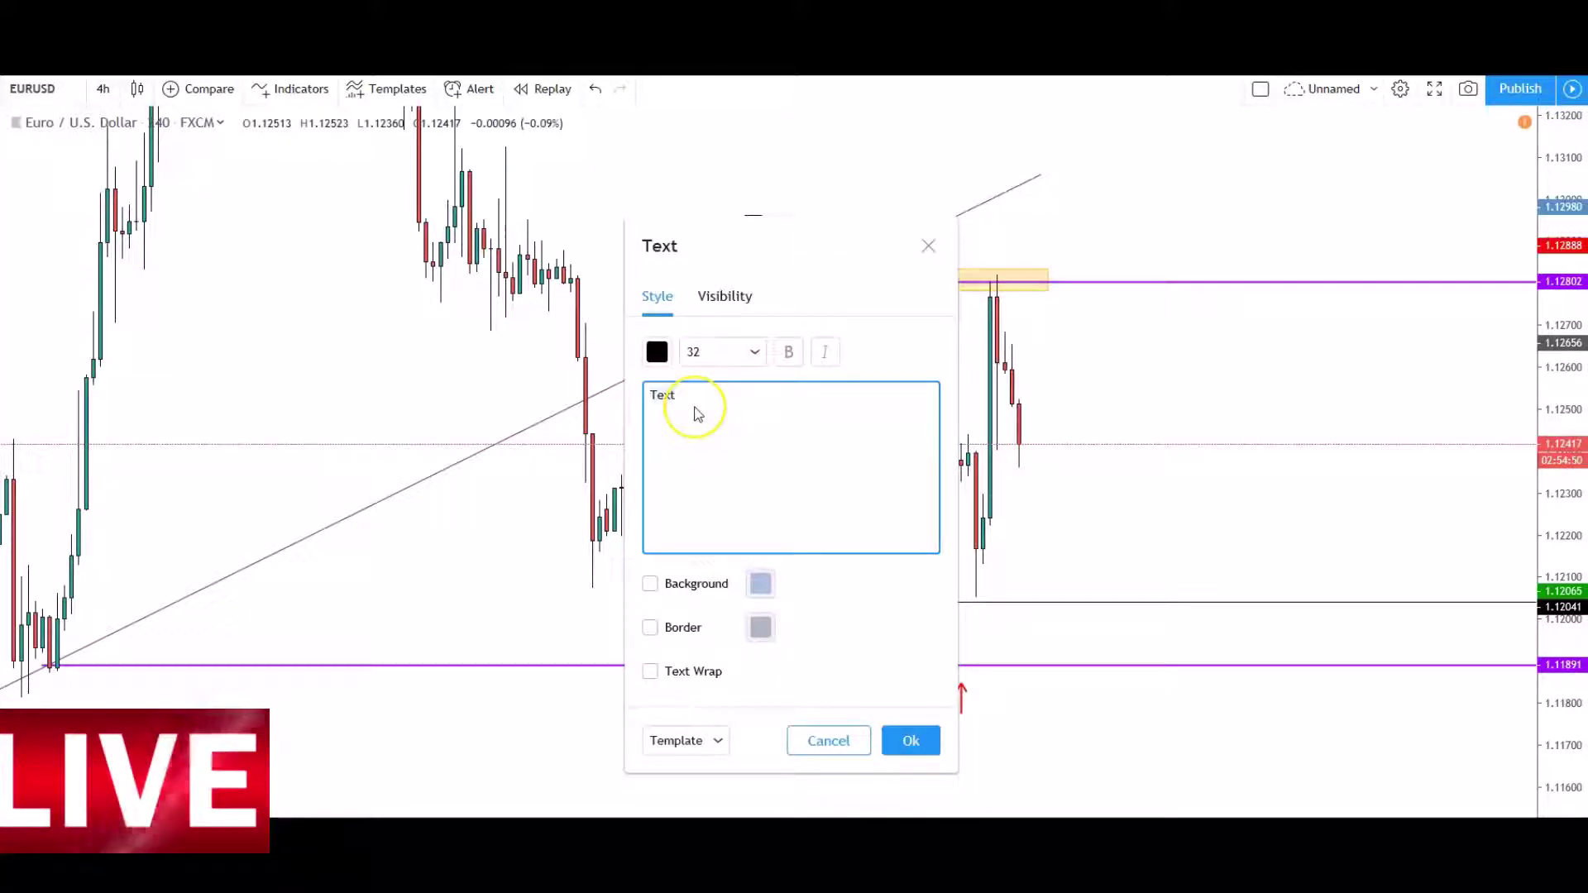
pyautogui.write('ddo')
pyautogui.write('le ')
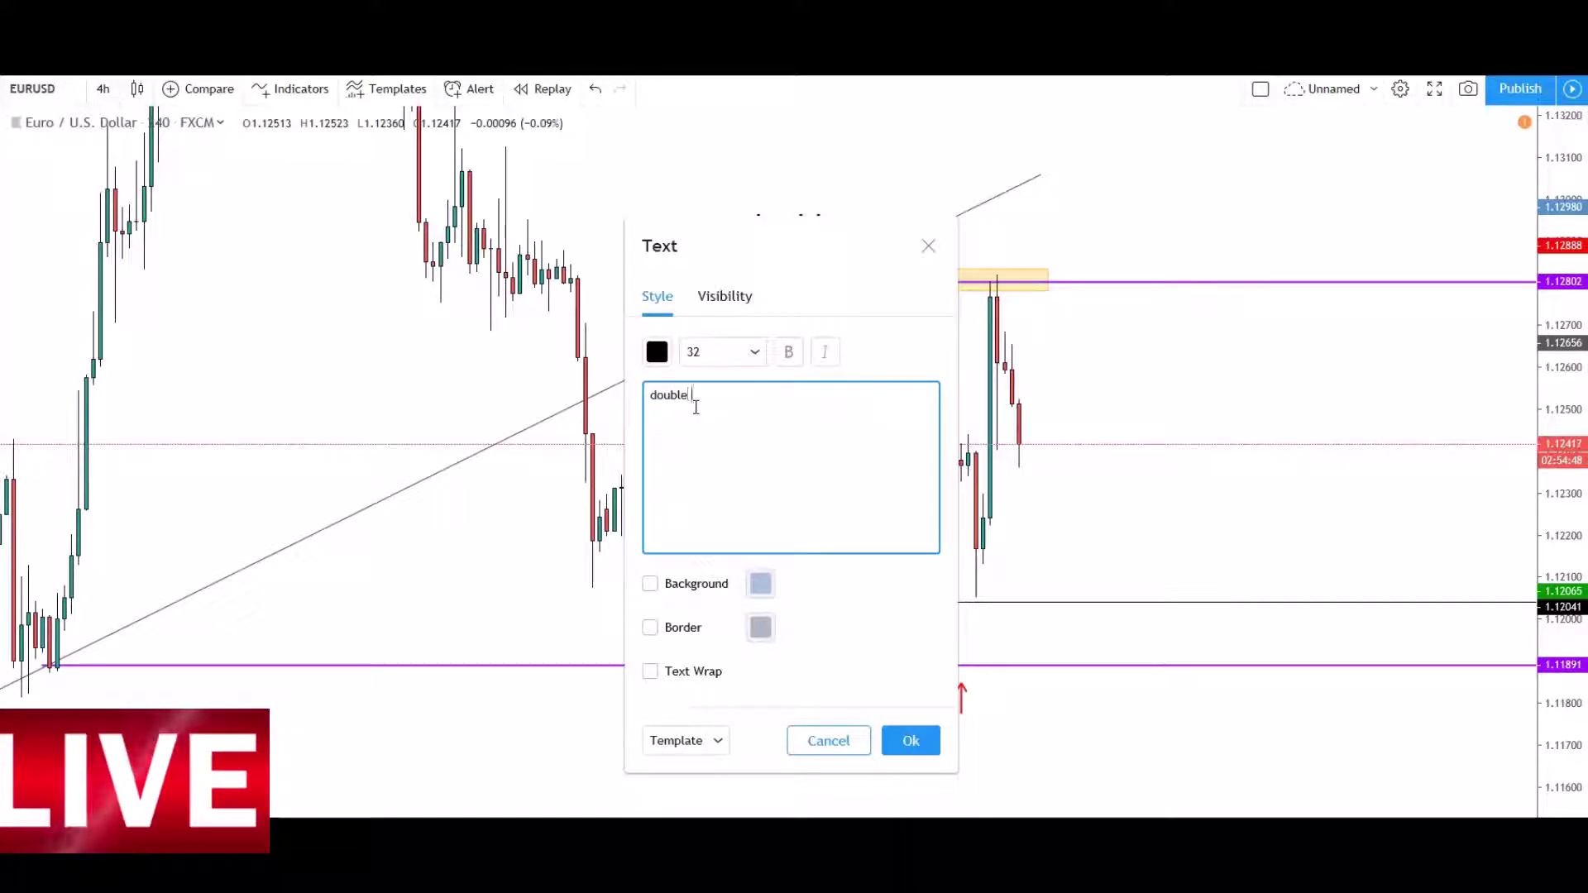
pyautogui.write('top area of r')
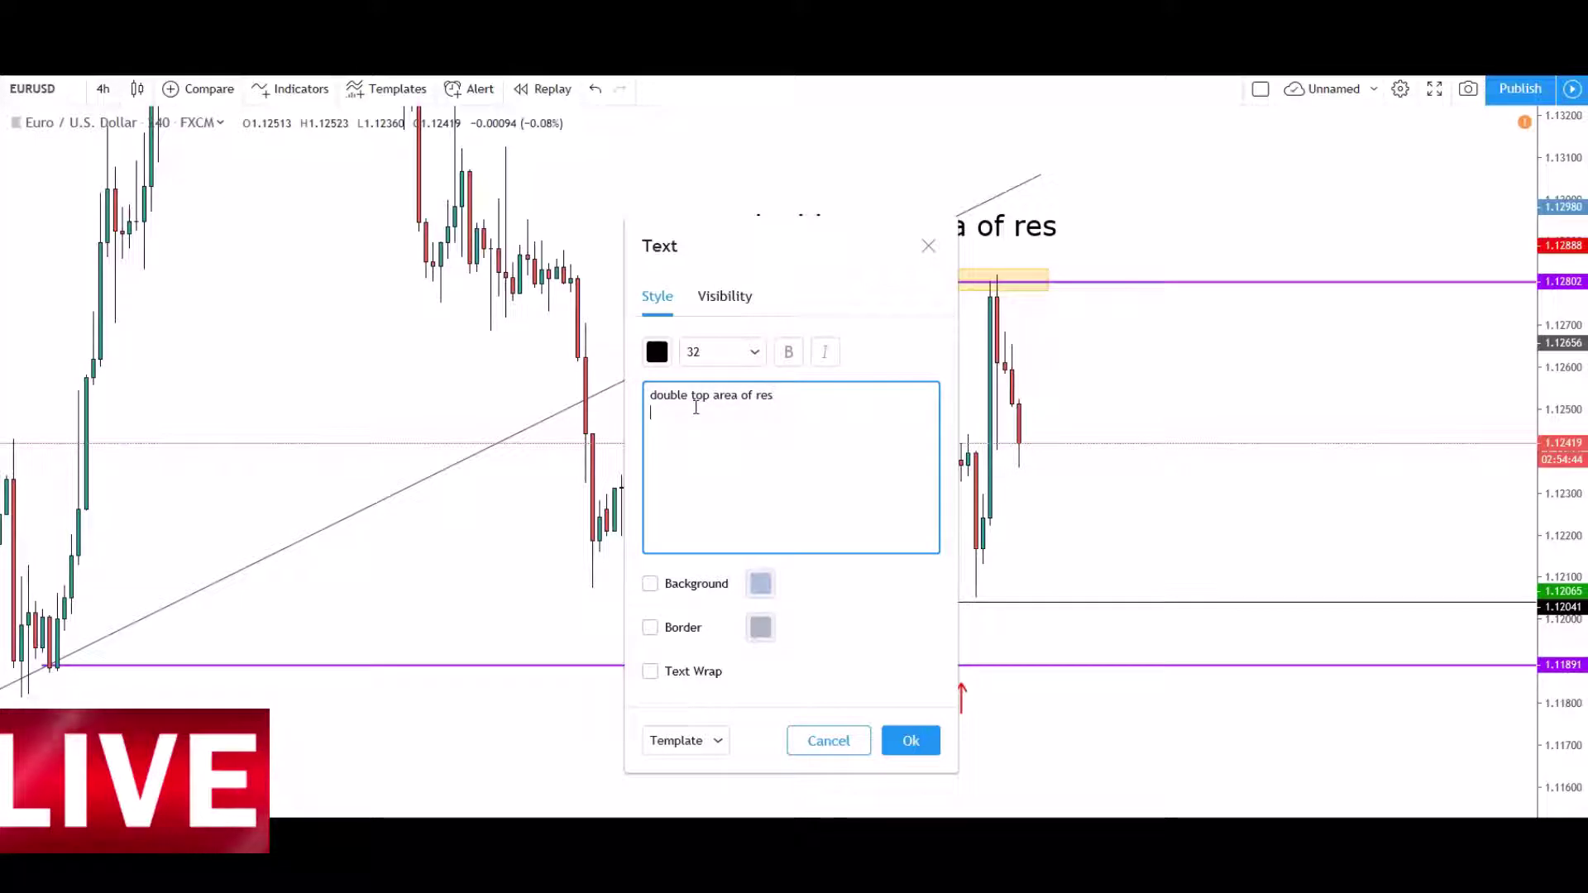
pyautogui.write('es')
pyautogui.press('Return')
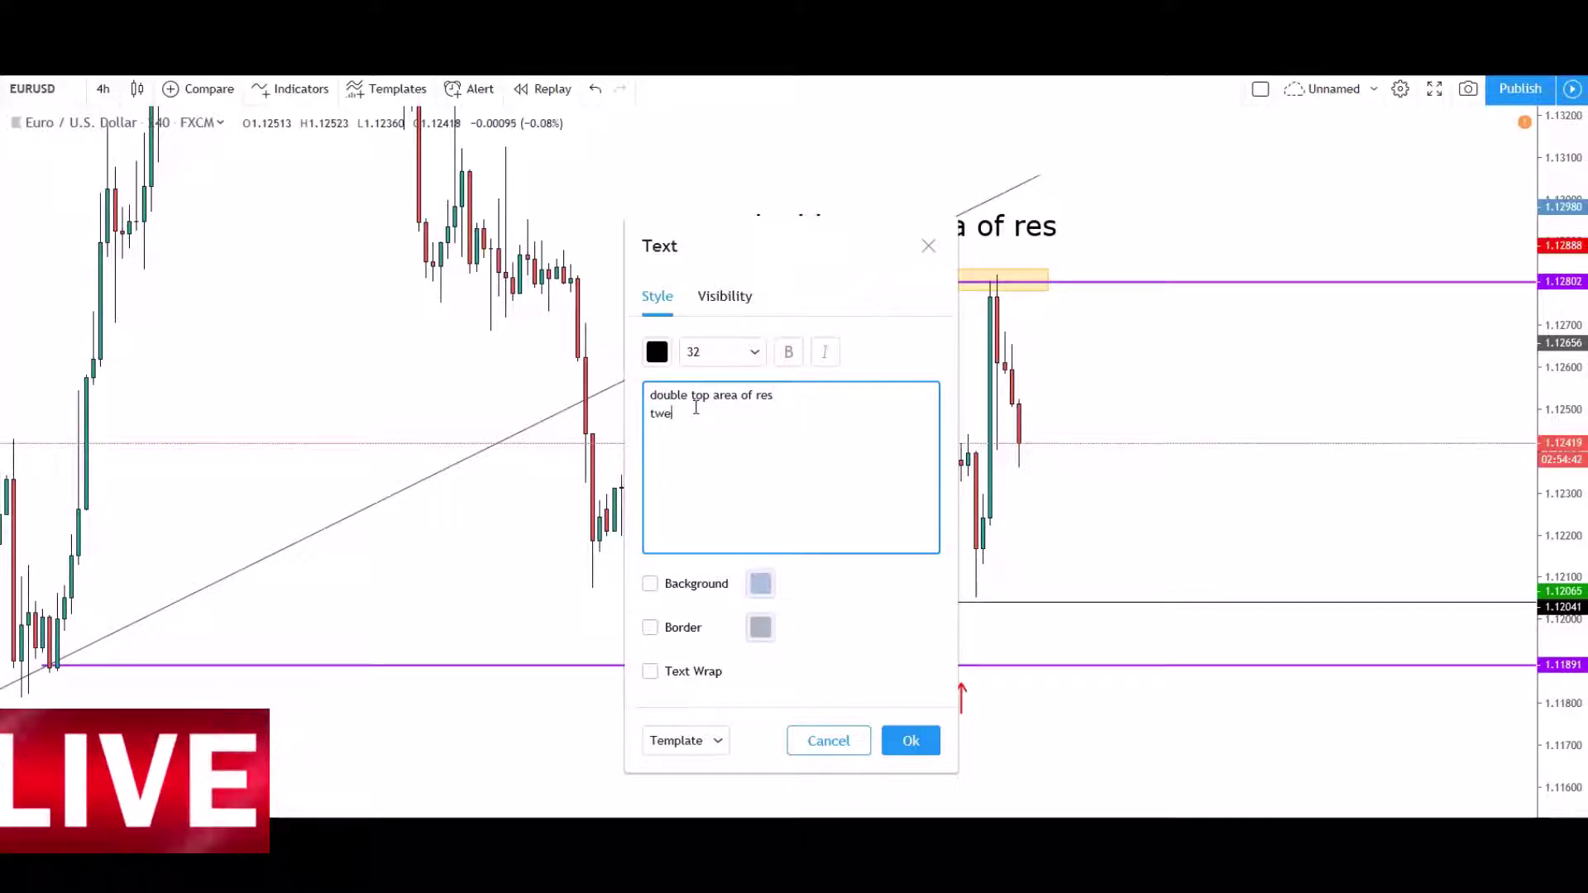
pyautogui.write('tweezer tops')
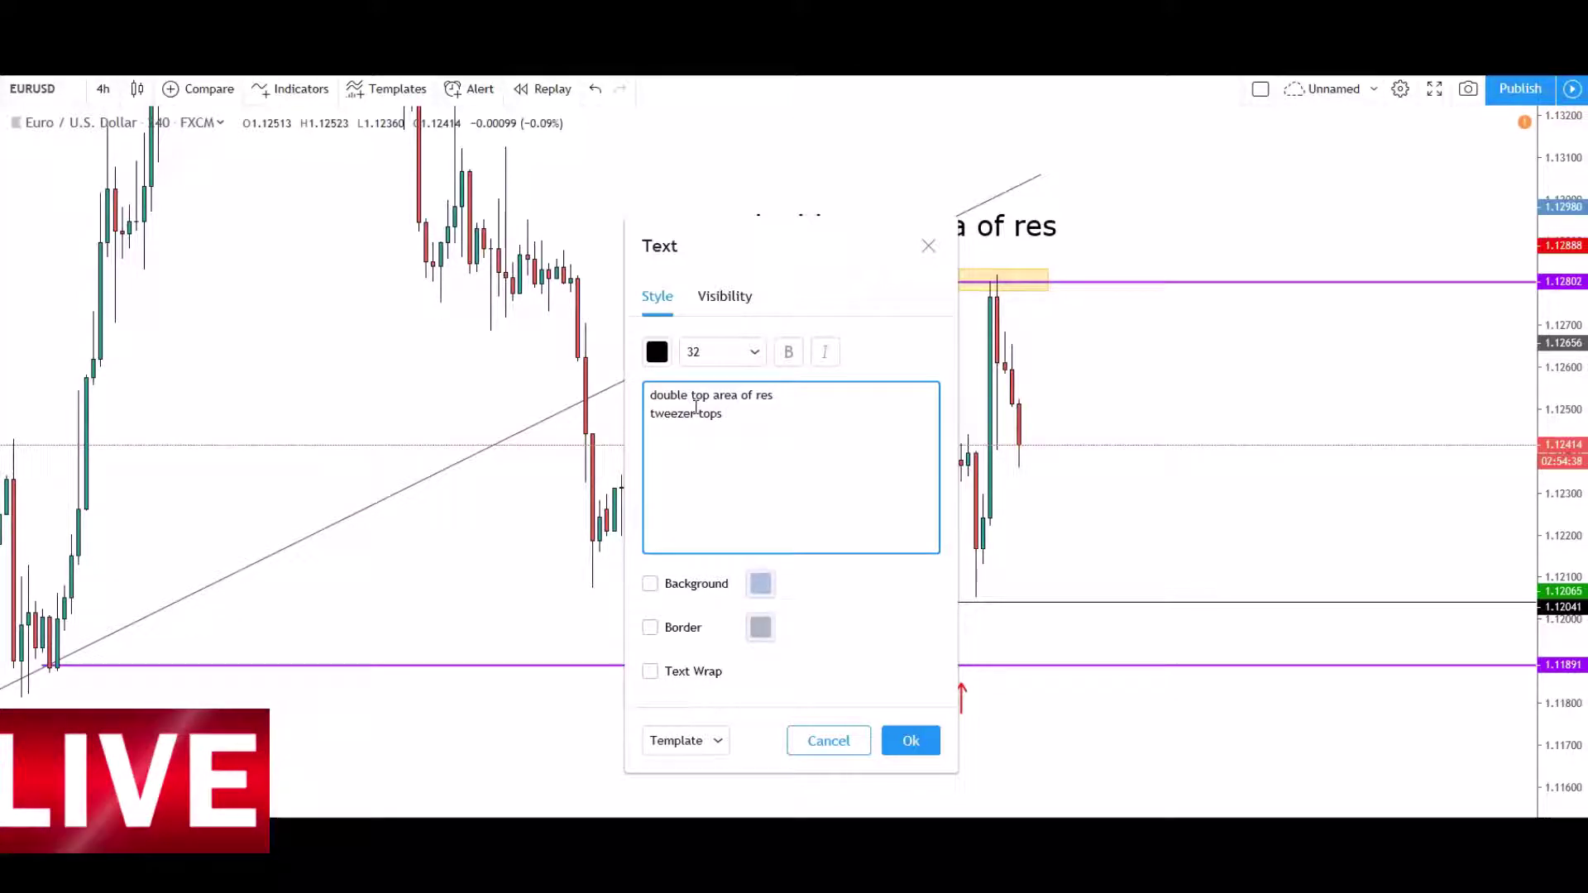
pyautogui.write(' (H4')
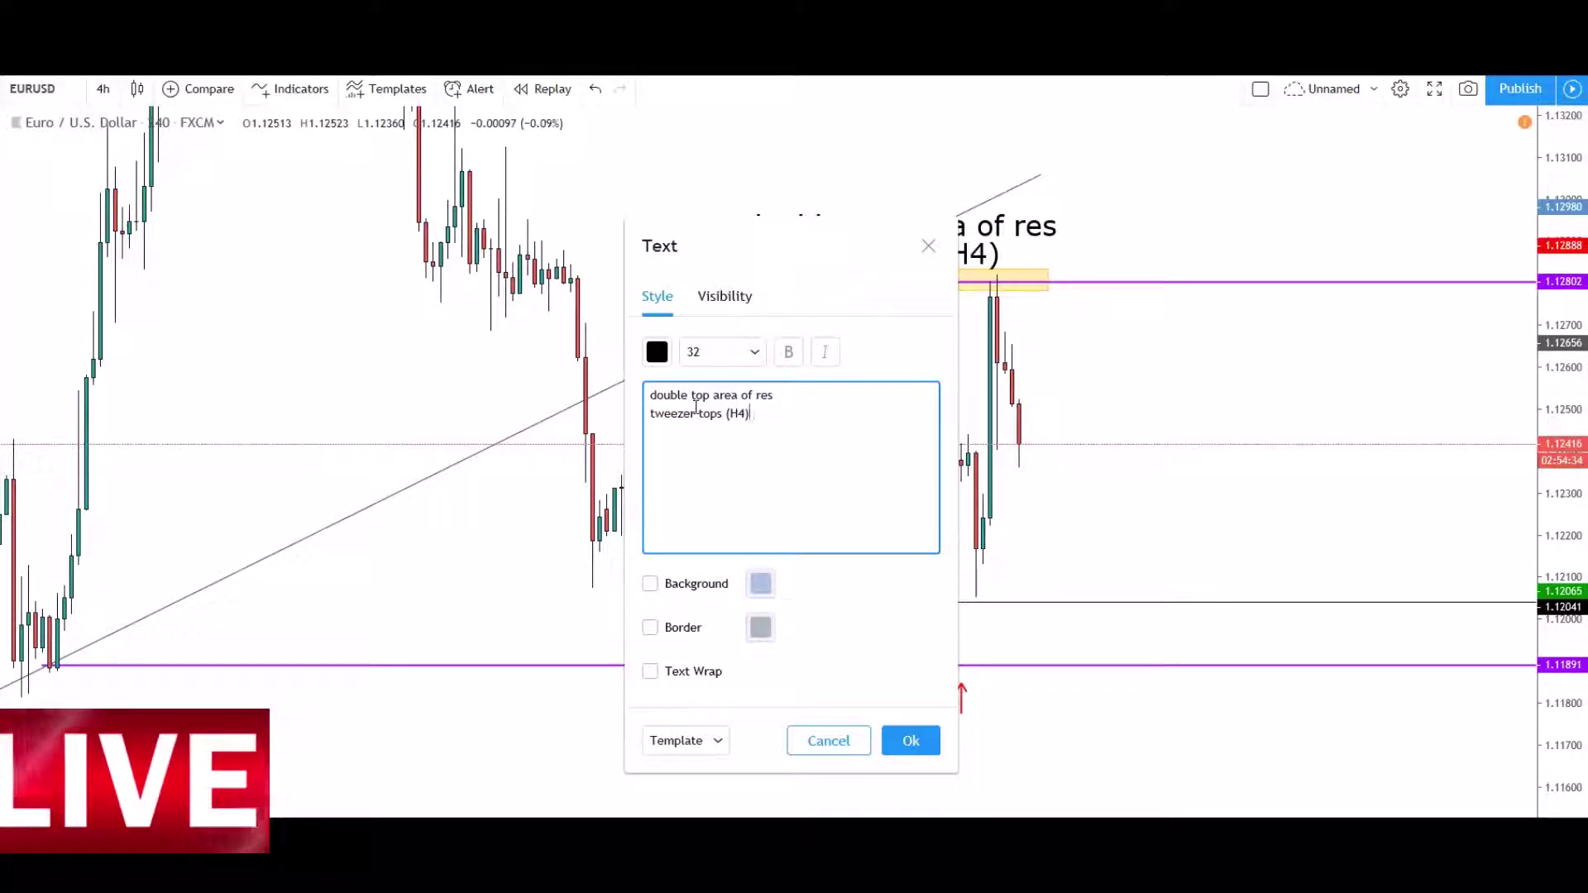
pyautogui.click(908, 742)
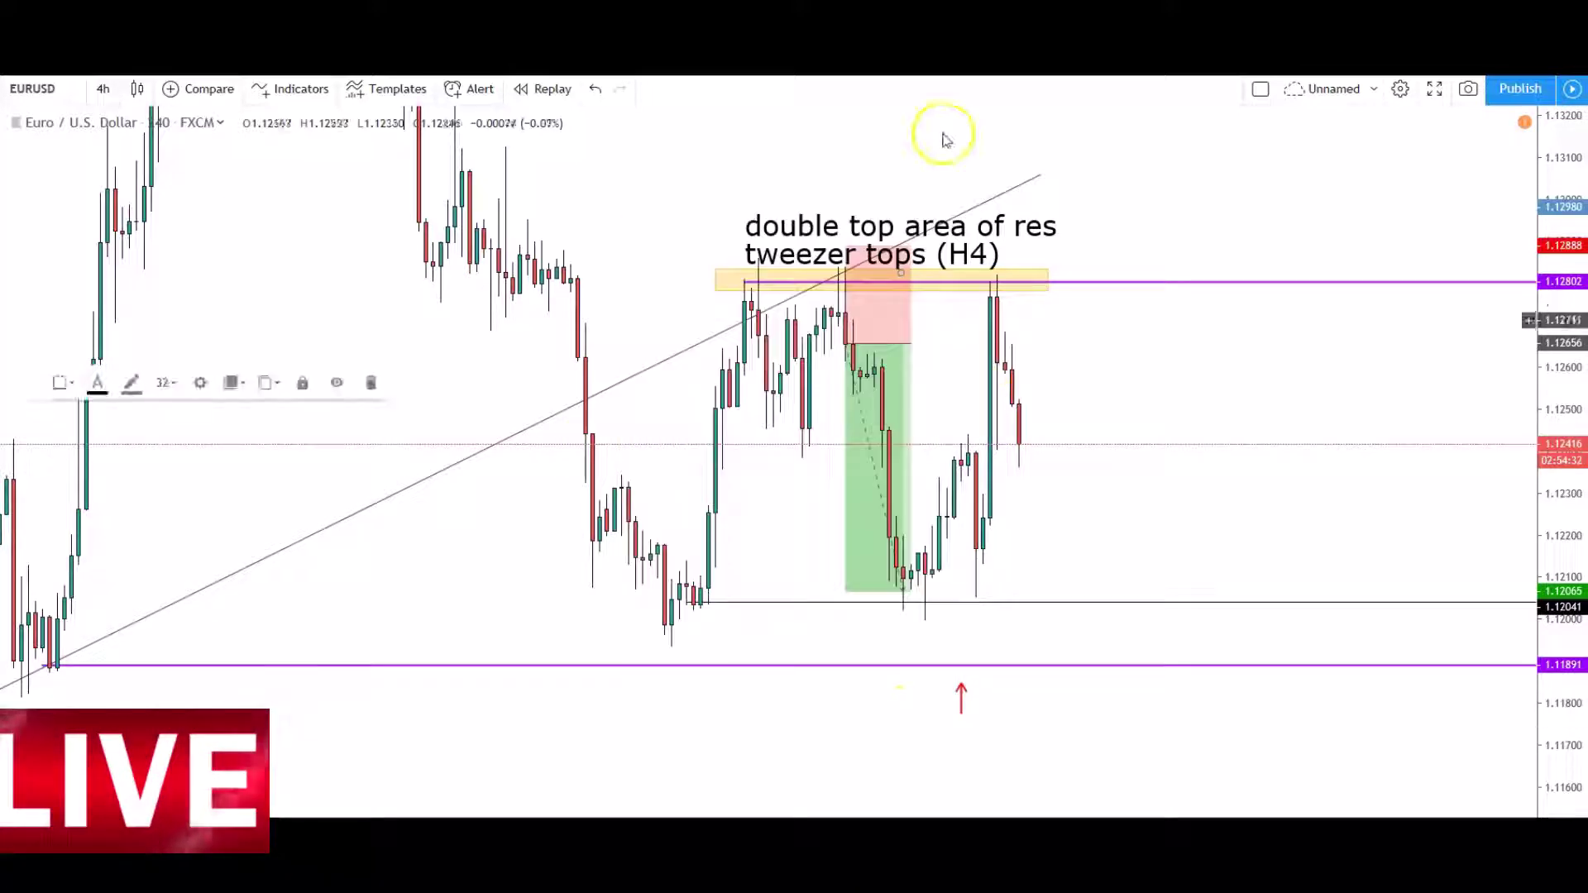
pyautogui.moveTo(915, 220); pyautogui.dragTo(807, 158)
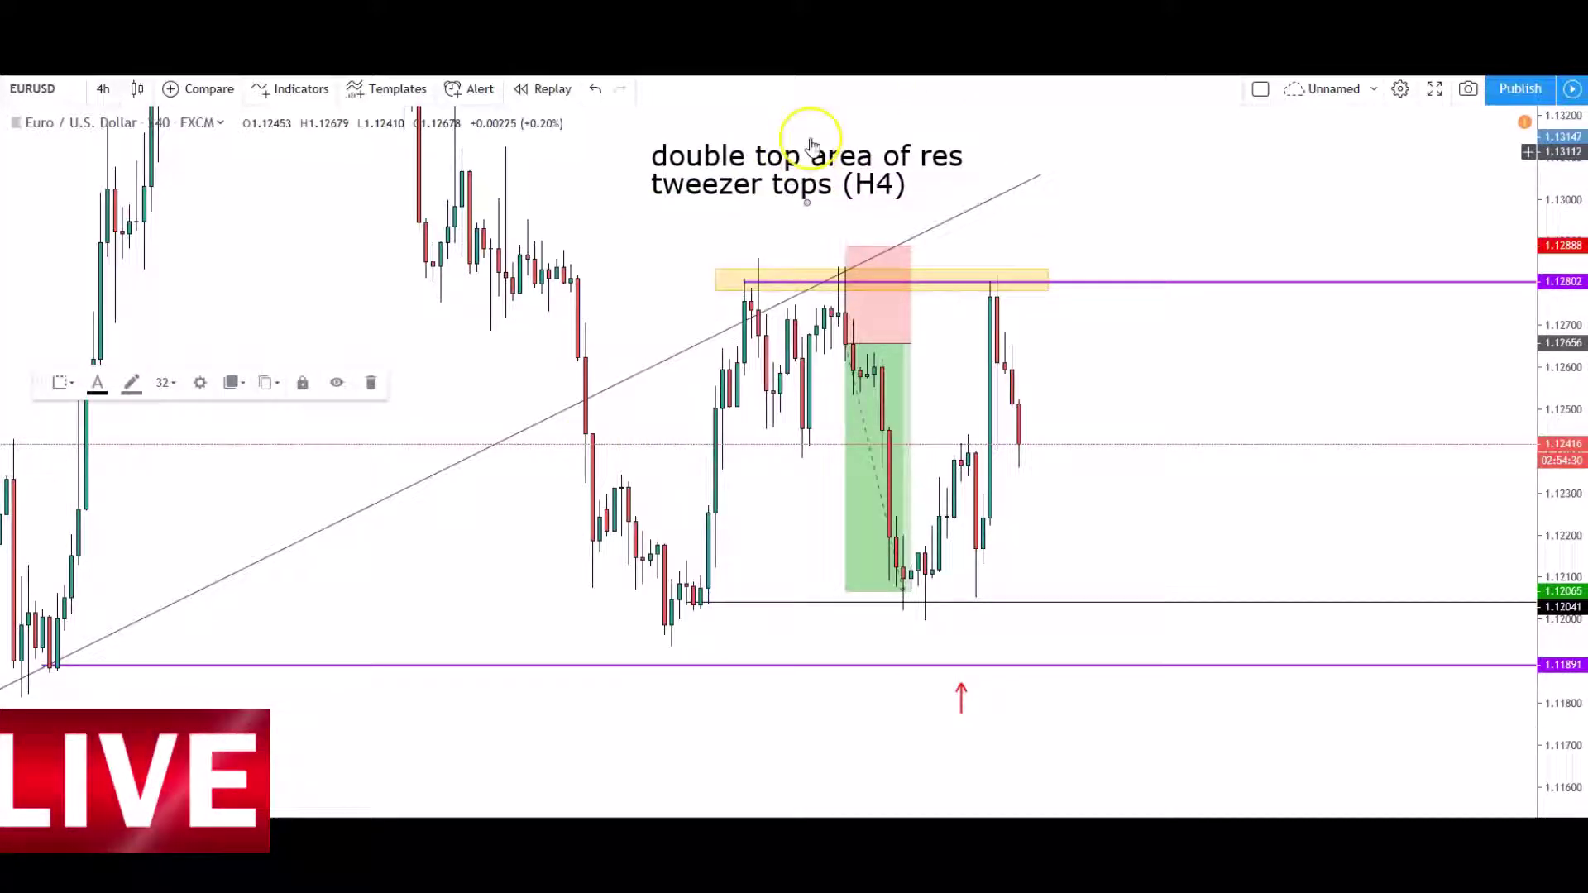
# Step: Examine the short position's entry, stop and target against the double top and tweezer tops at resistance
pyautogui.click(769, 310)
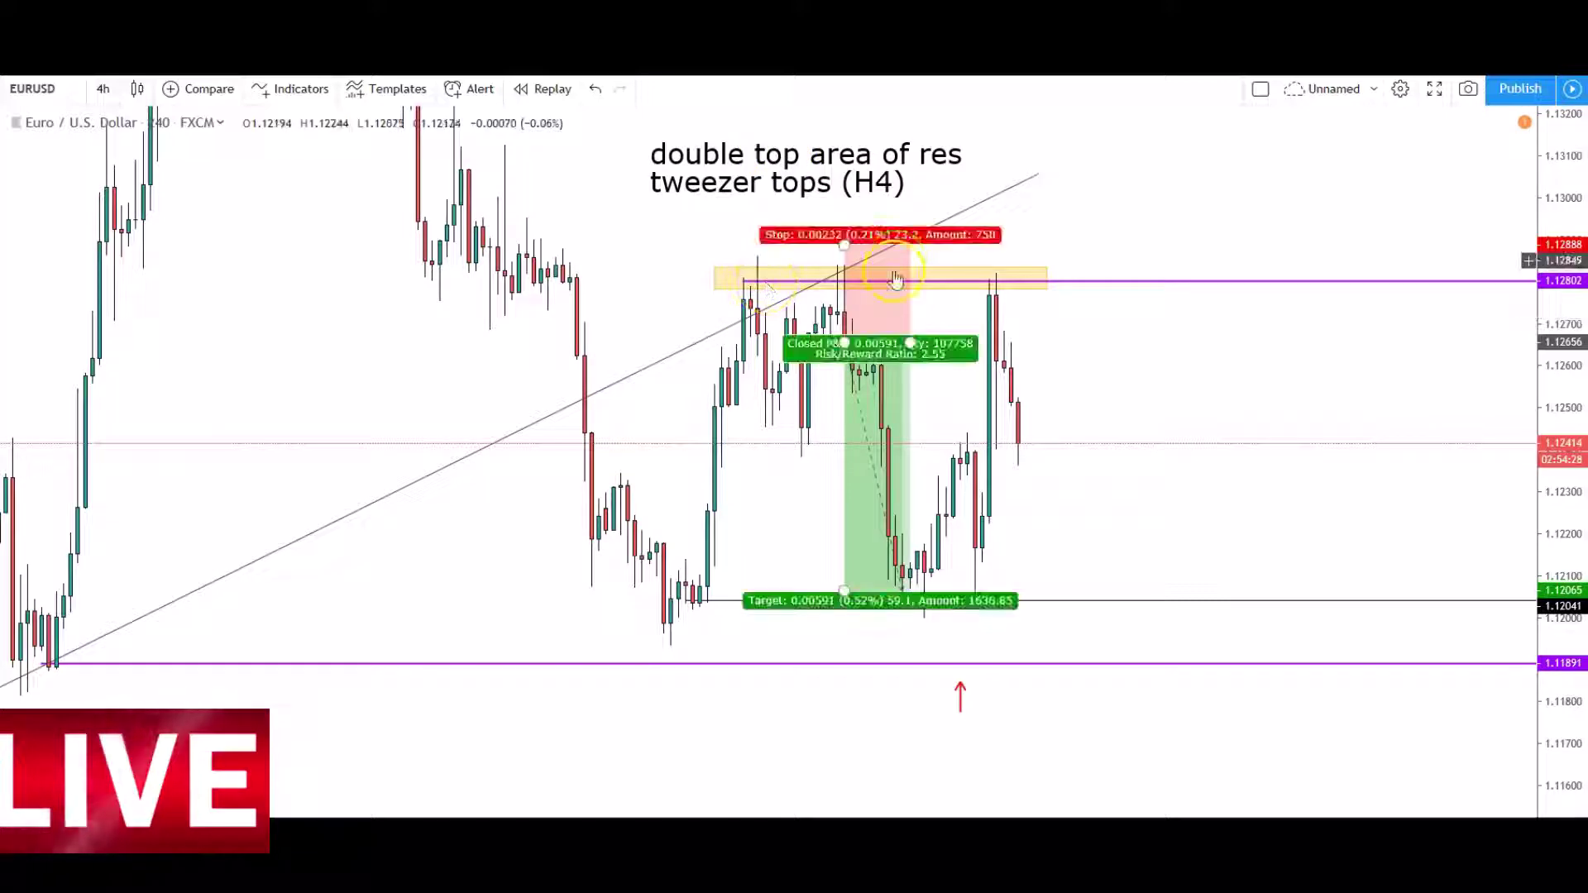
pyautogui.click(759, 214)
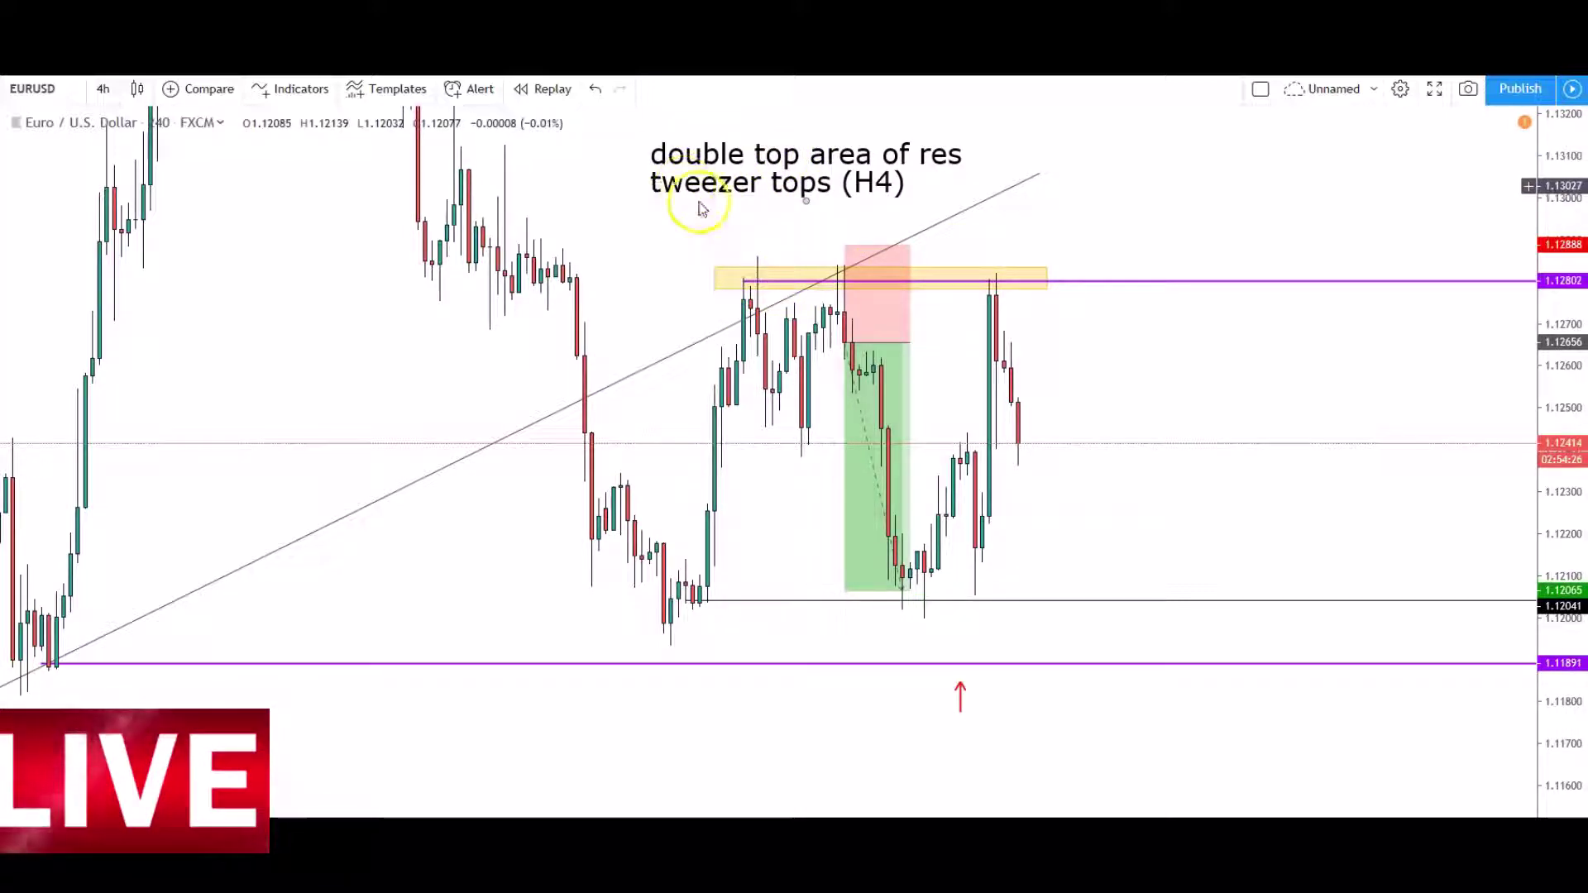
pyautogui.click(865, 260)
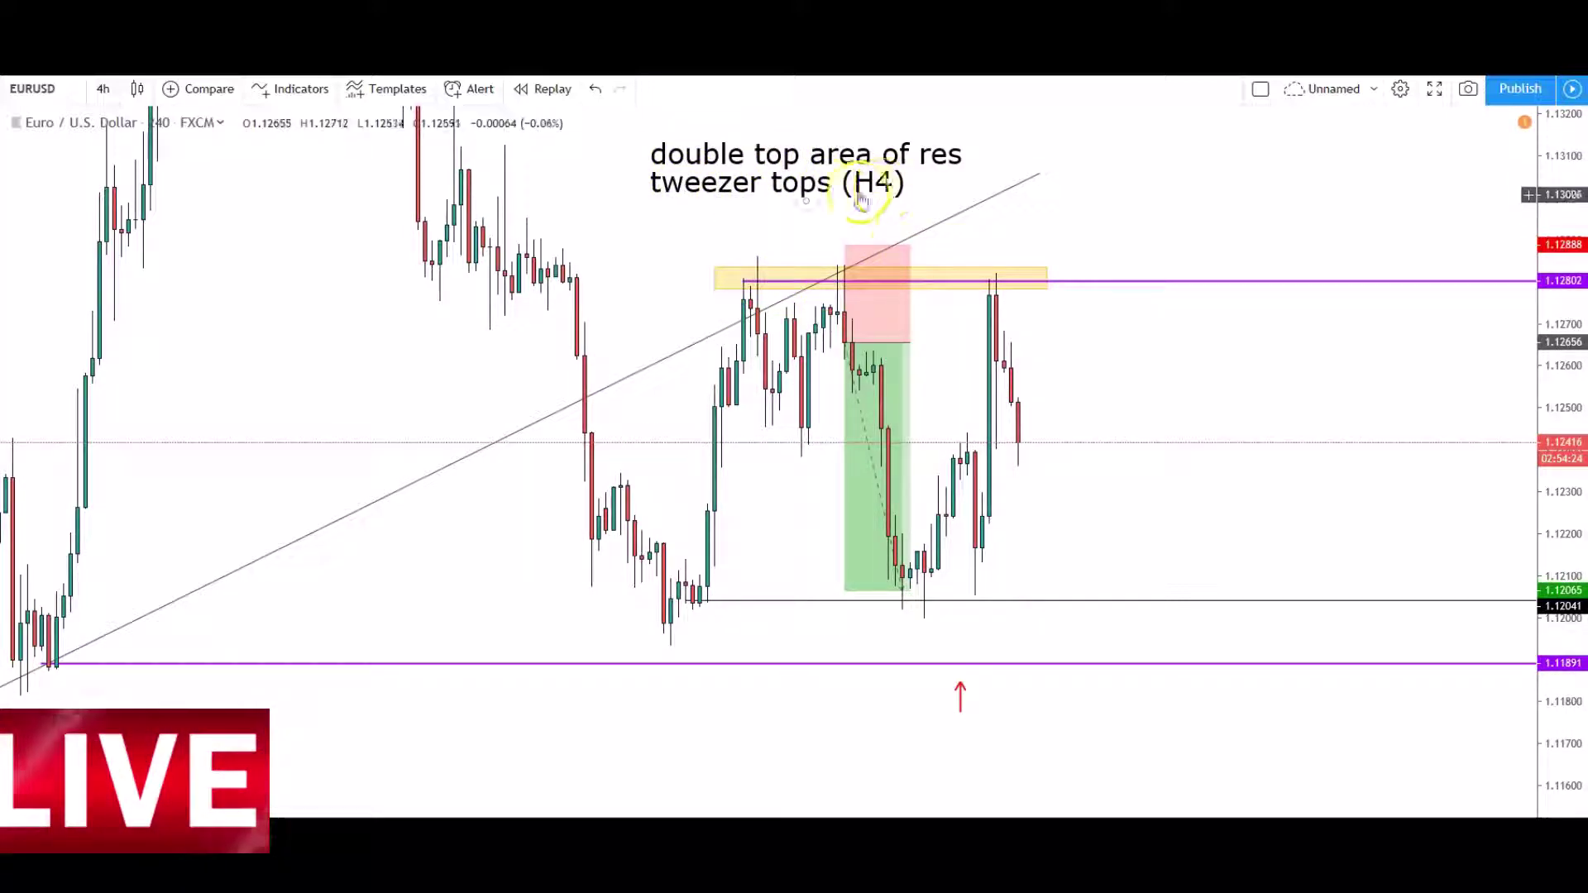
pyautogui.click(858, 289)
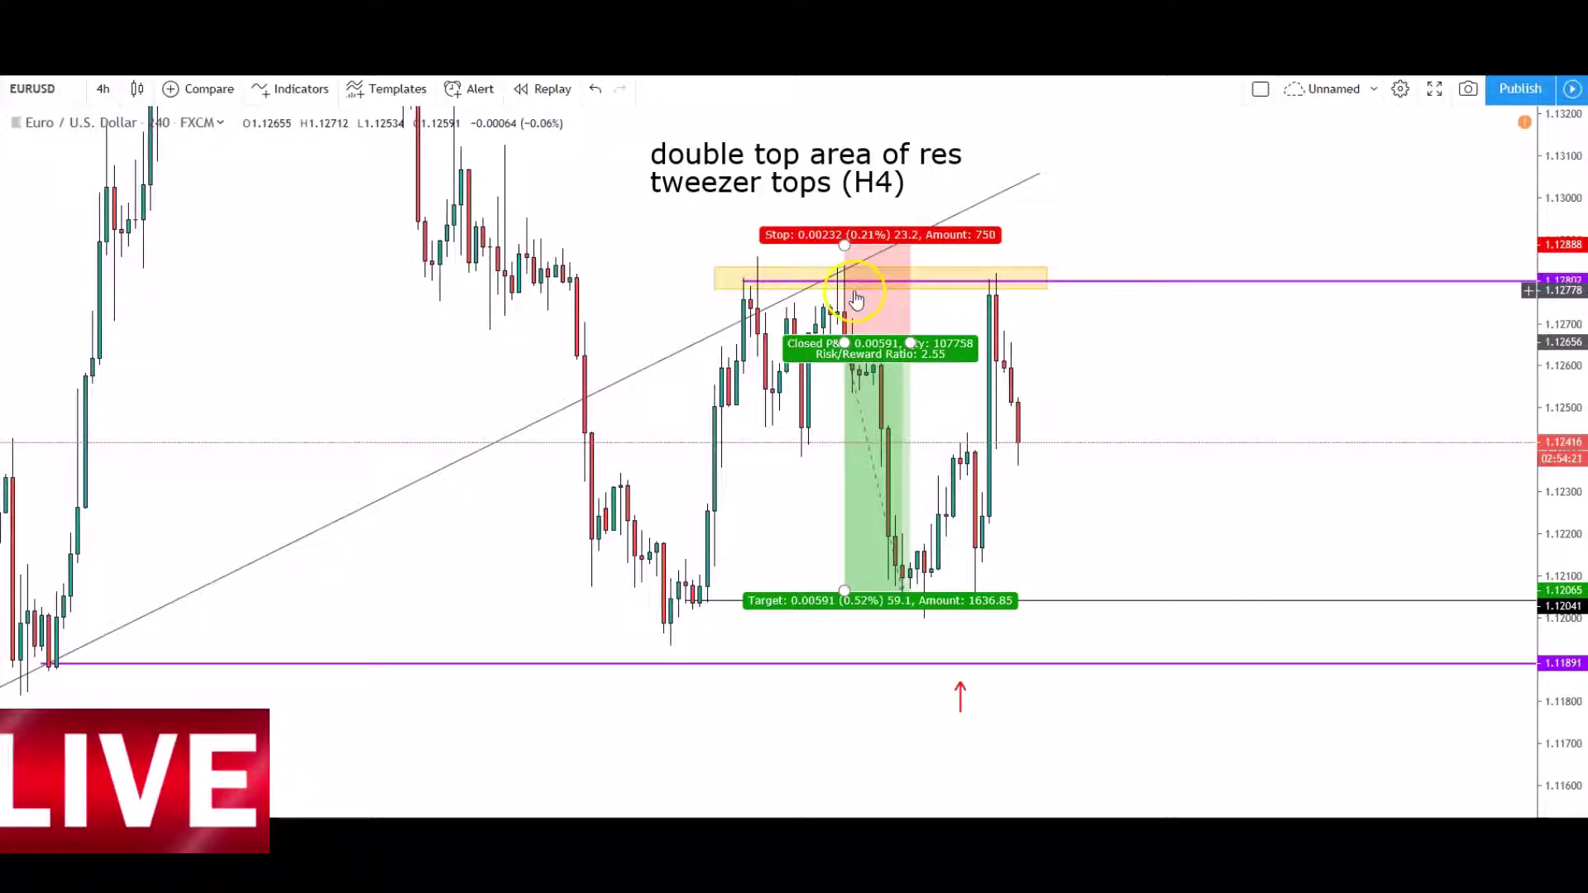
pyautogui.click(860, 369)
pyautogui.click(850, 241)
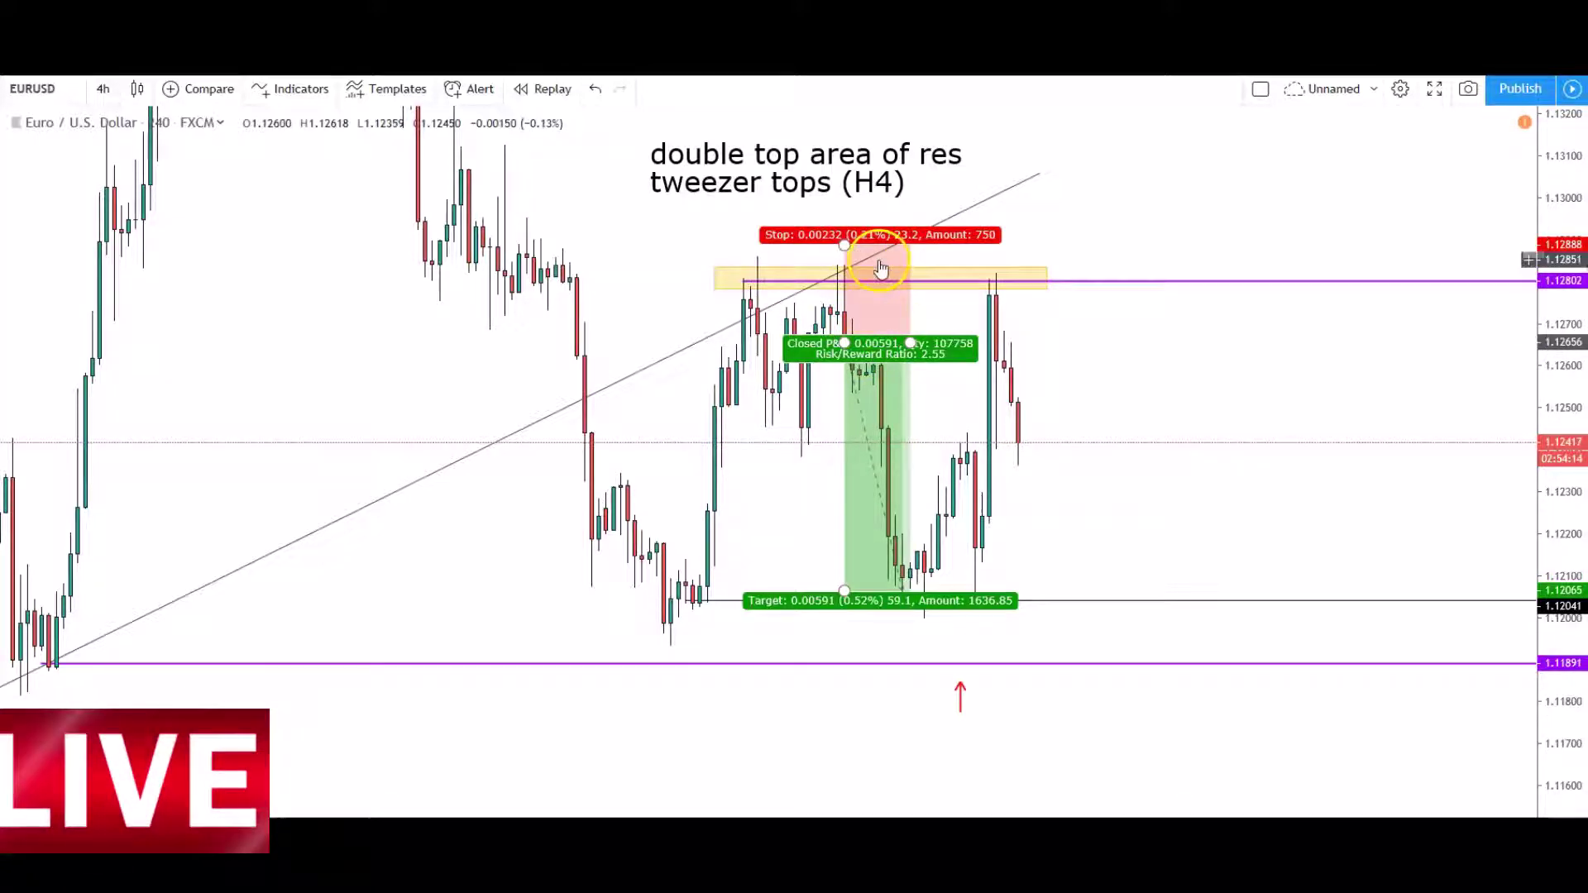
pyautogui.click(794, 334)
pyautogui.click(867, 318)
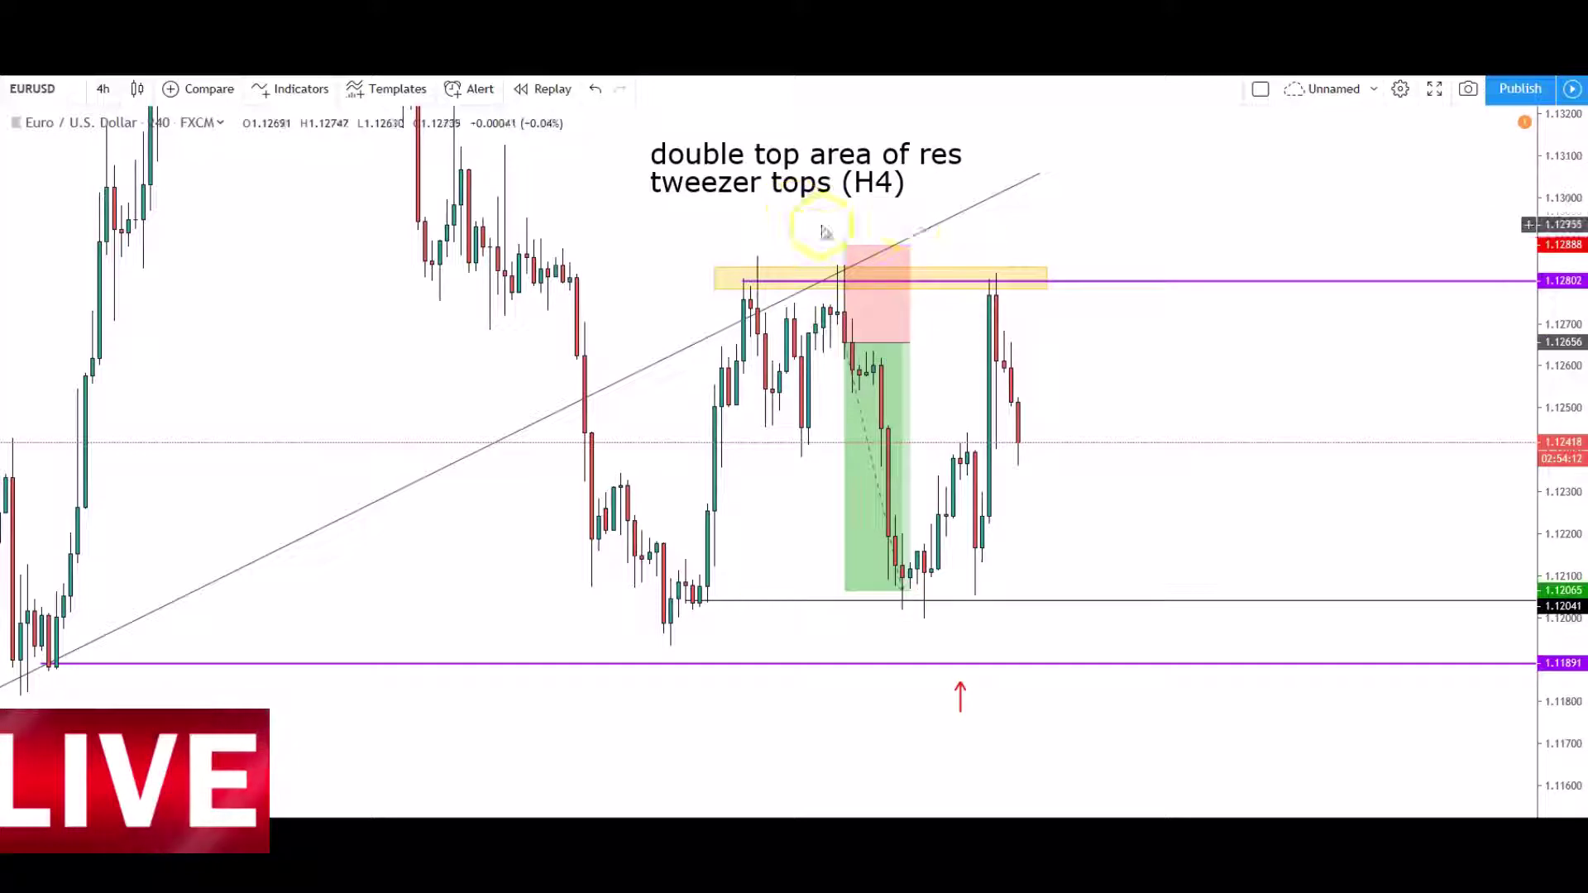
pyautogui.click(878, 579)
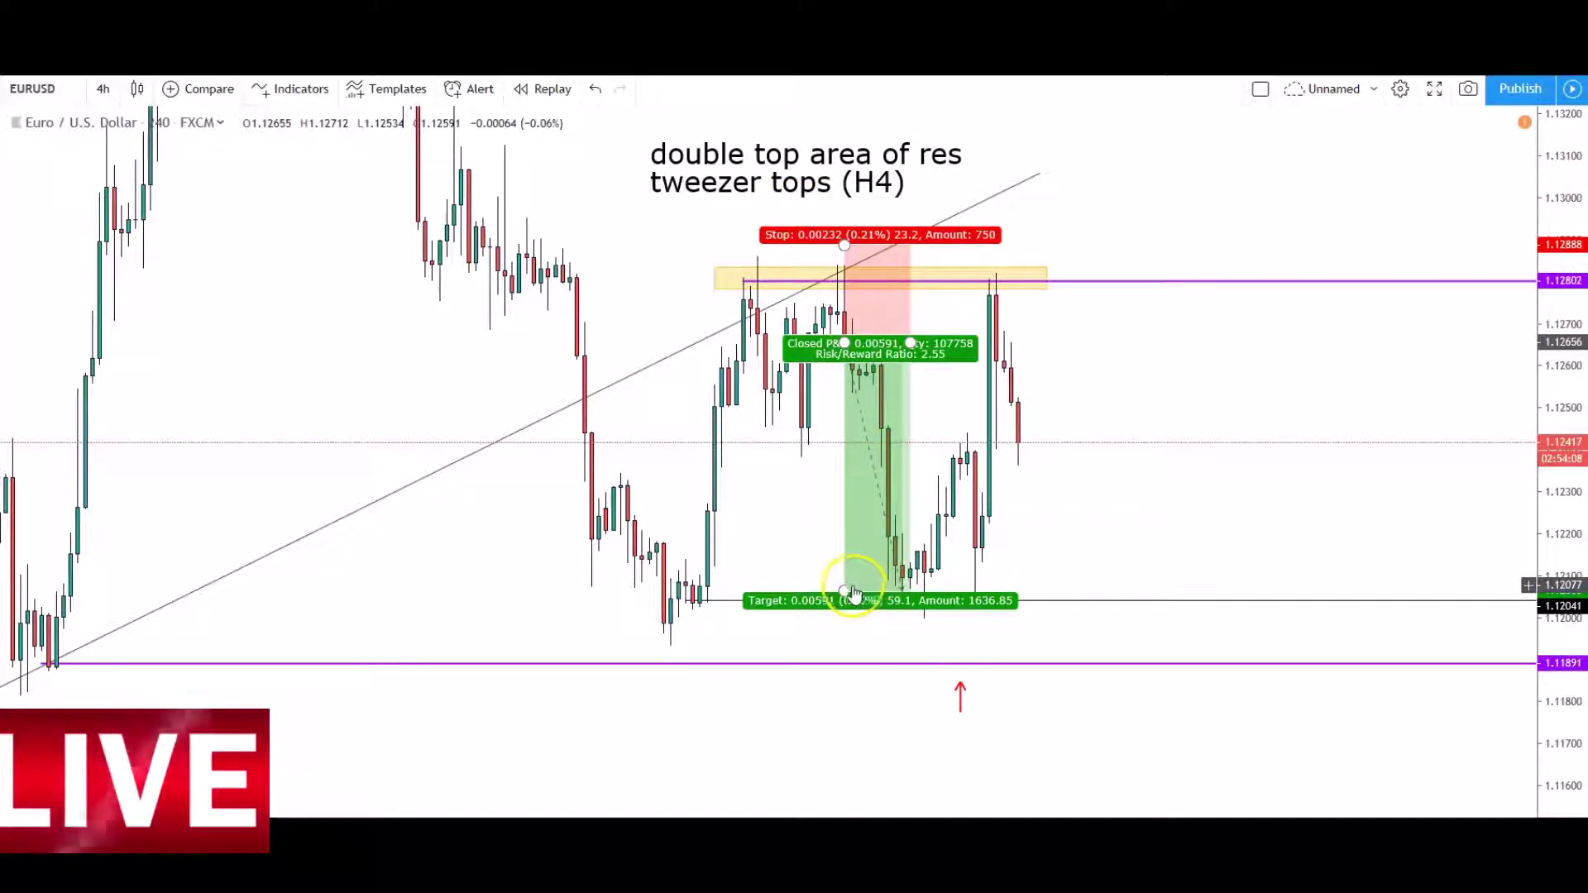
# Step: Delete the short position from the chart
pyautogui.click(867, 354)
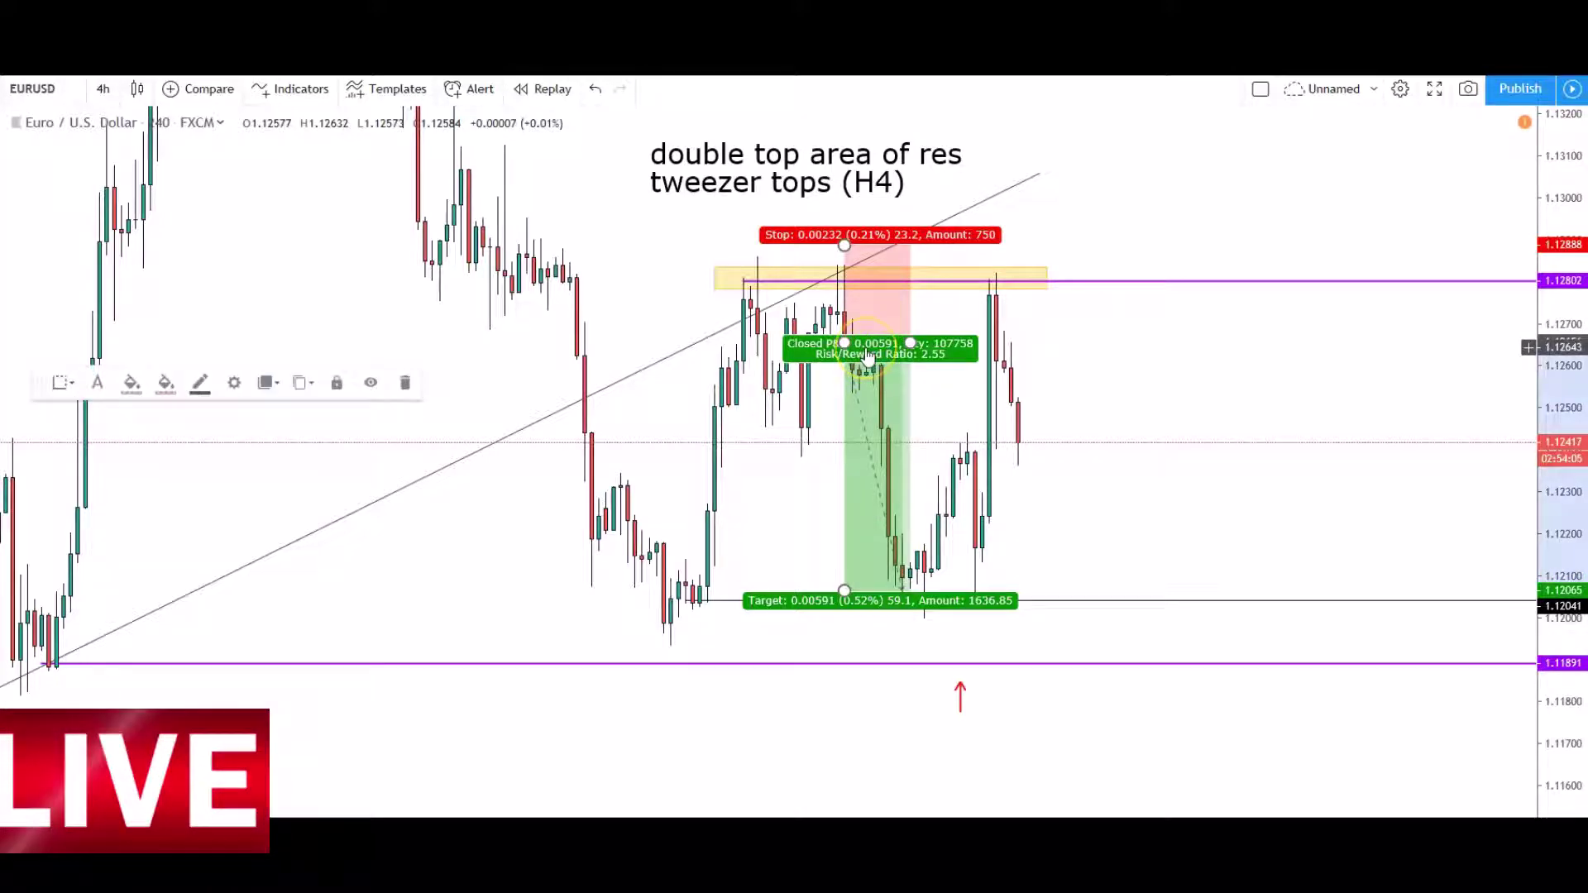
pyautogui.click(865, 365)
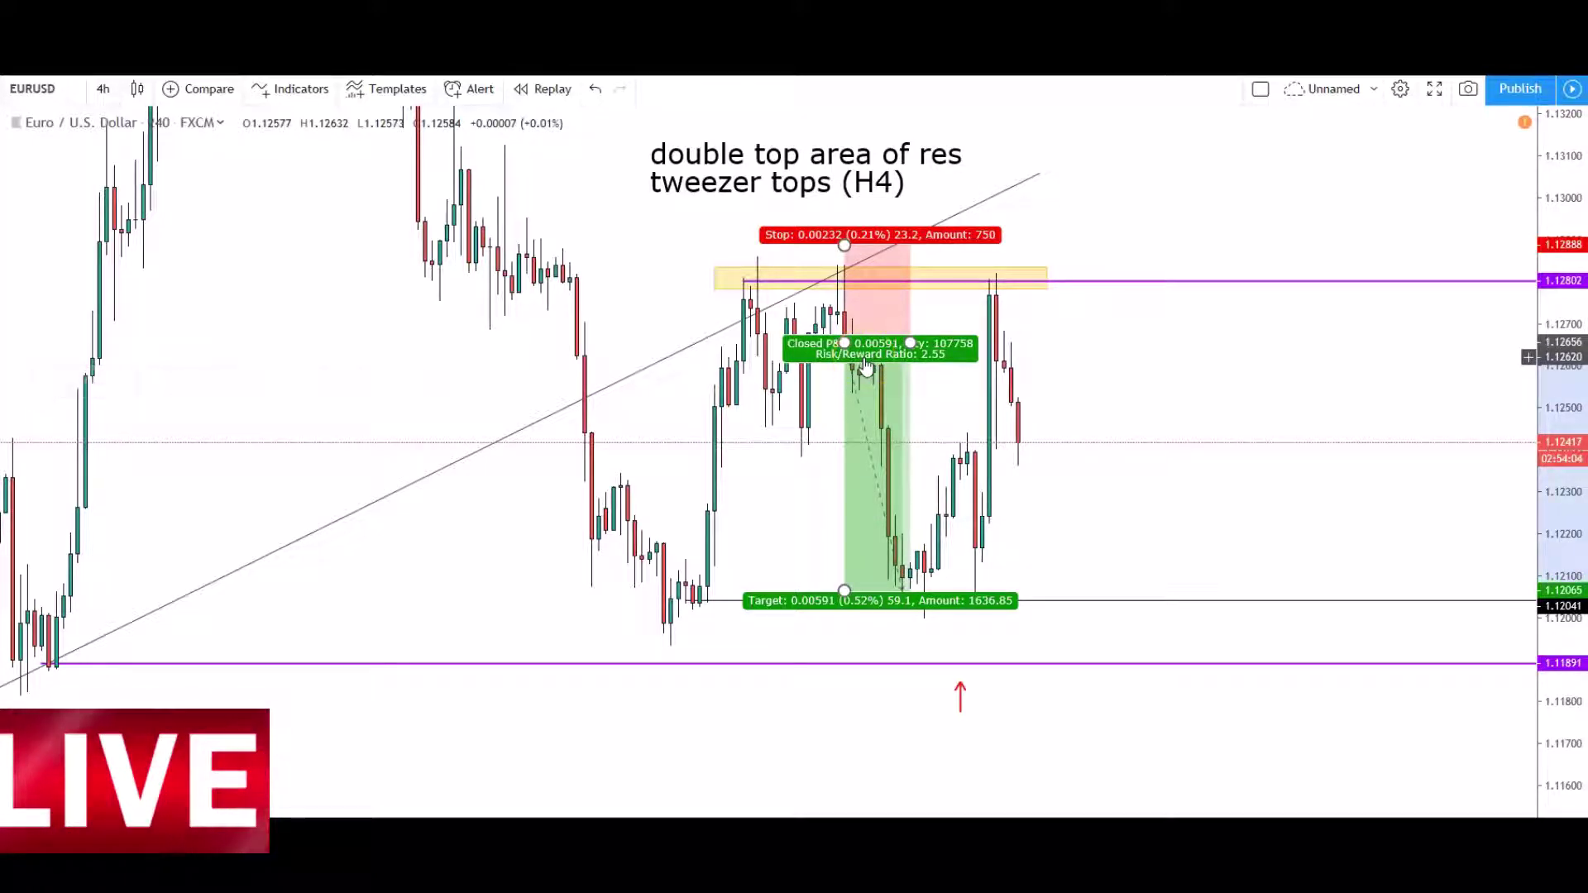
pyautogui.press('Delete')
# Step: Draw a yellow rectangle along the 1.12041 line across the lows, from about 1.12056 down to 1.11997
pyautogui.click(915, 585)
pyautogui.click(712, 695)
pyautogui.click(654, 601)
pyautogui.moveTo(902, 642); pyautogui.dragTo(1208, 625)
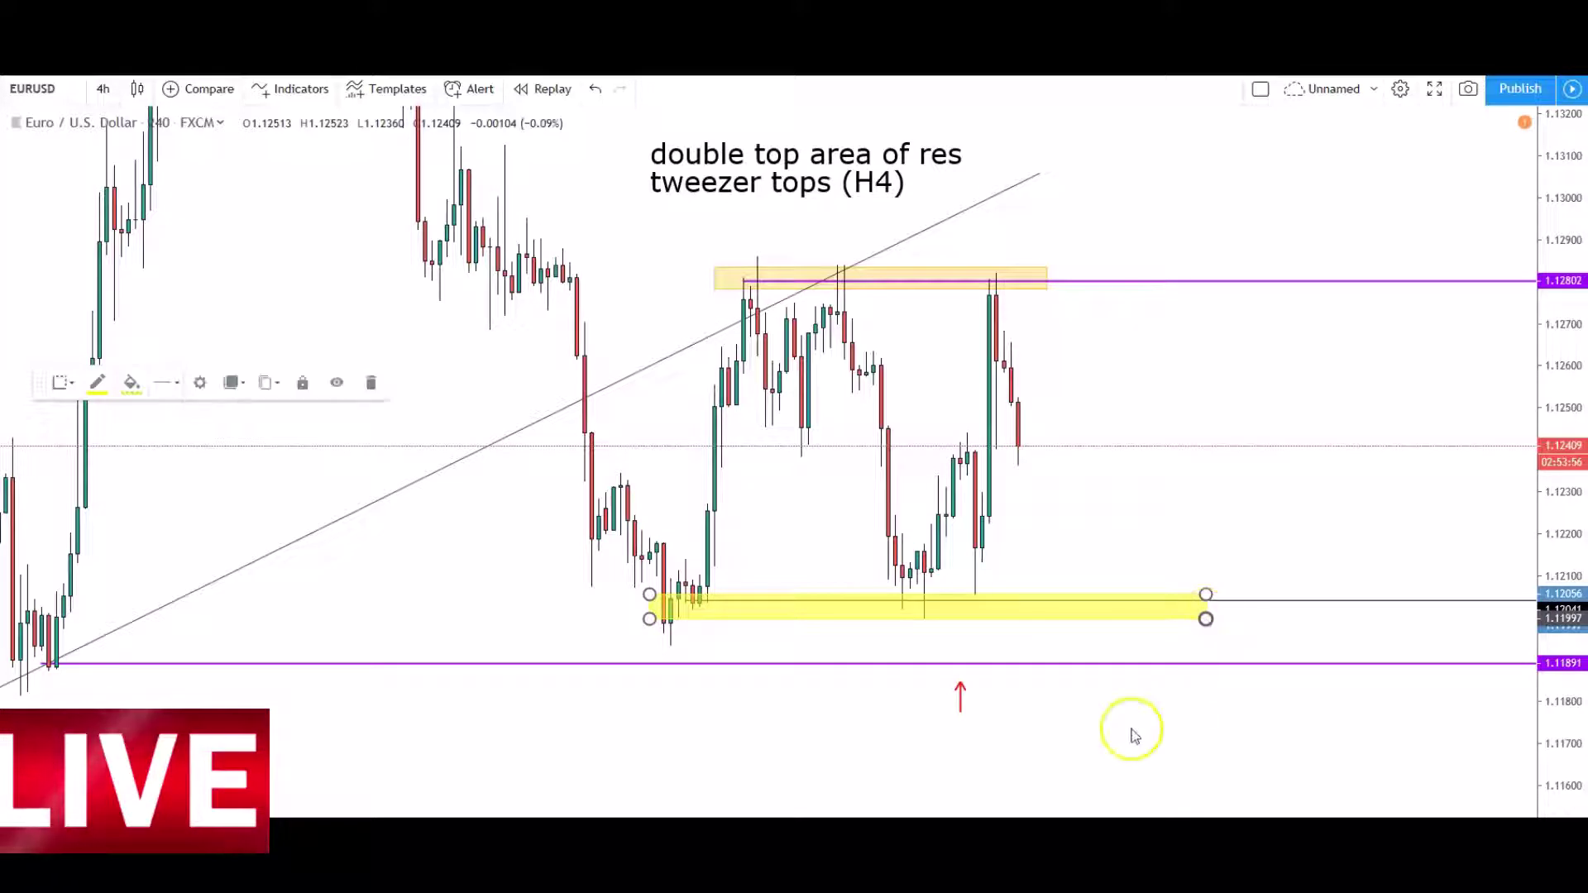
pyautogui.click(631, 681)
pyautogui.click(670, 633)
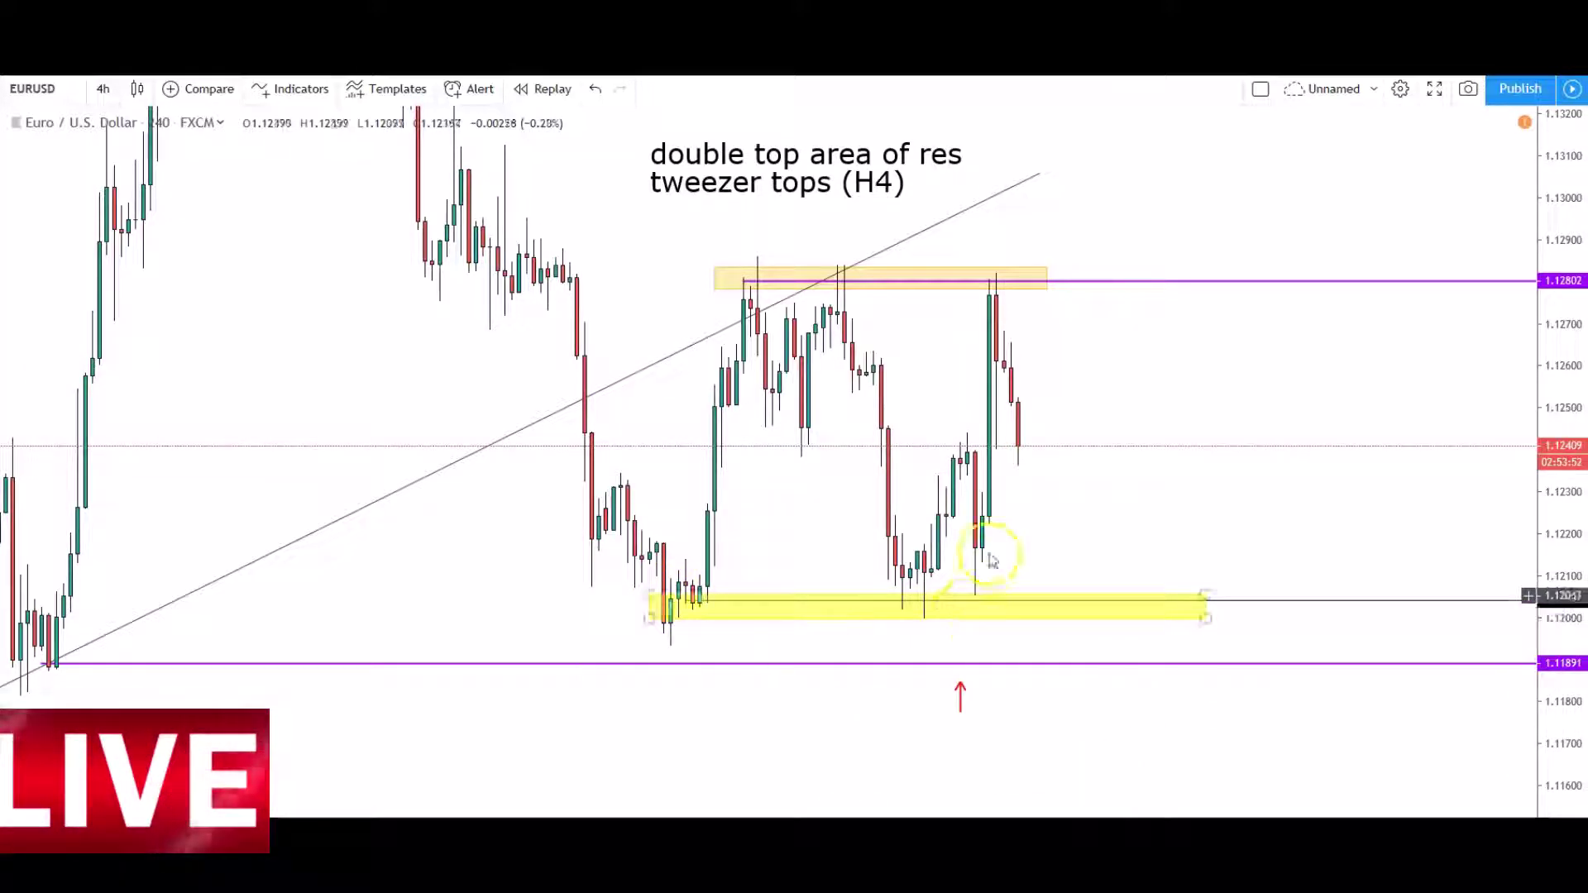
pyautogui.click(747, 633)
pyautogui.click(904, 612)
pyautogui.click(900, 620)
# Step: Reshape the yellow rectangle to start just before the recent lows and span from about 1.12099 down to 1.11957
pyautogui.click(651, 622)
pyautogui.moveTo(653, 624); pyautogui.dragTo(852, 594)
pyautogui.click(850, 596)
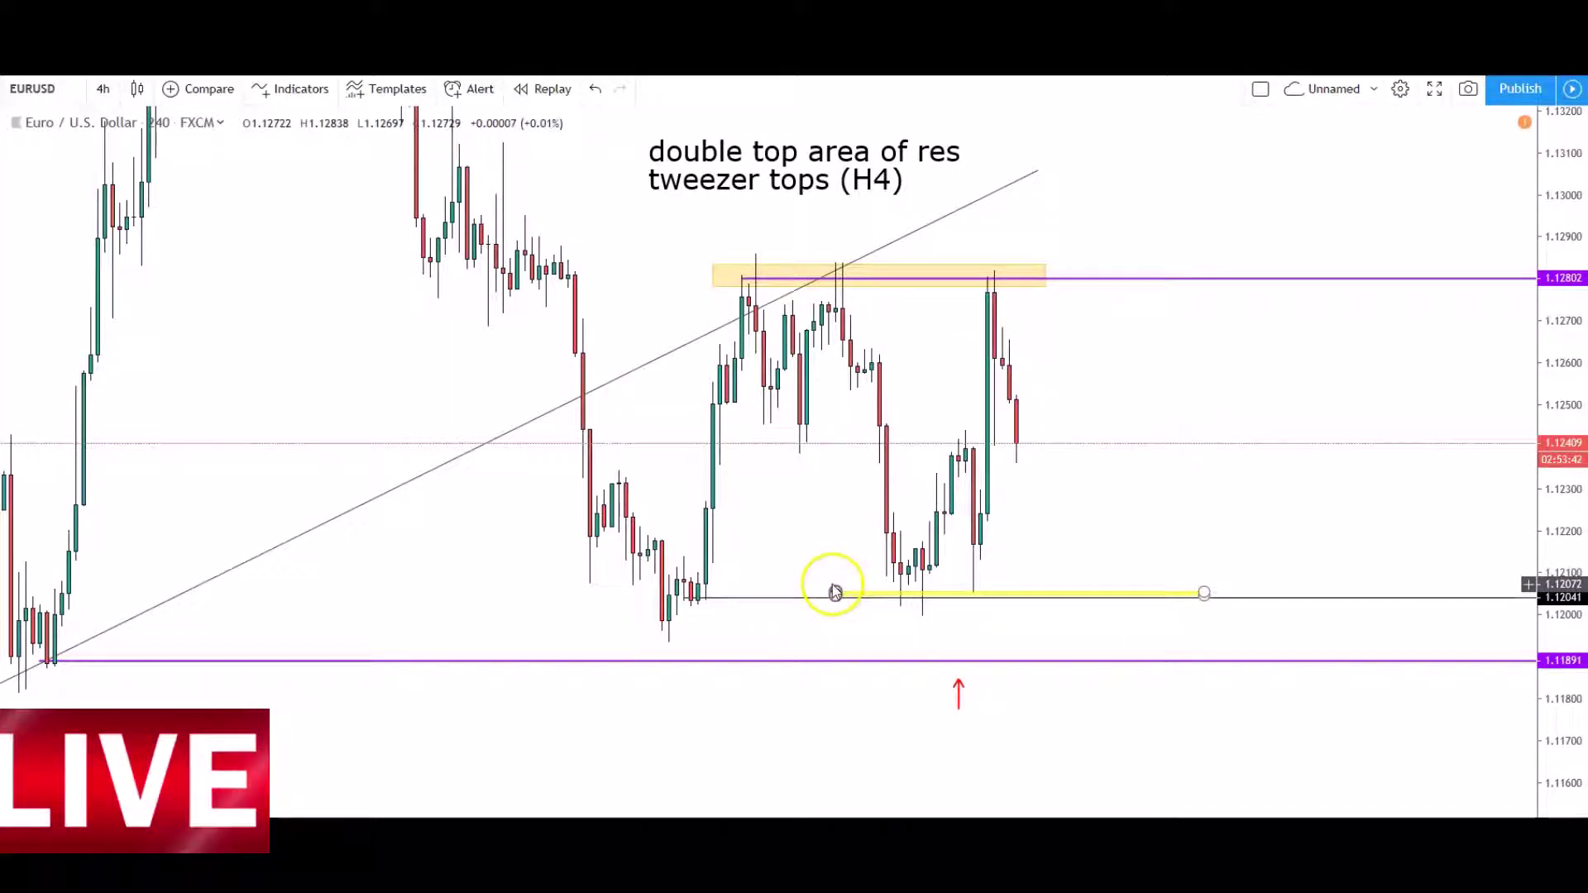
pyautogui.moveTo(834, 593)
pyautogui.mouseDown()
pyautogui.moveTo(839, 571)
pyautogui.moveTo(828, 574)
pyautogui.mouseUp()
pyautogui.click(908, 592)
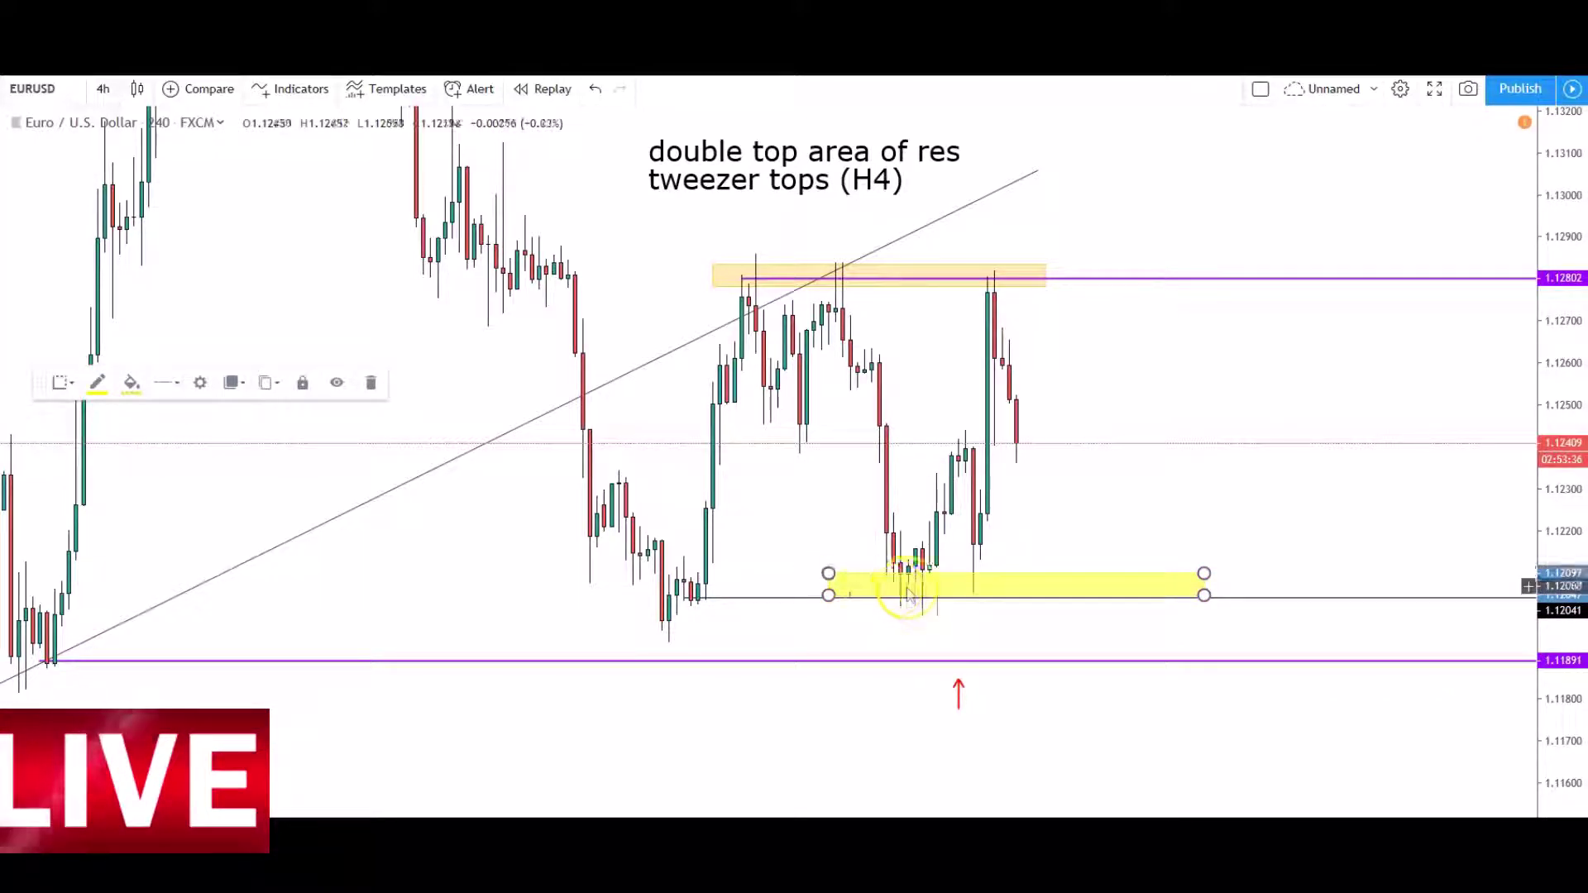
pyautogui.click(883, 583)
pyautogui.moveTo(832, 605)
pyautogui.mouseDown()
pyautogui.moveTo(836, 633)
pyautogui.moveTo(787, 648)
pyautogui.mouseUp()
# Step: Lower the yellow rectangle's upper edge to about 1.12092 and extend its start back over the earlier lows as a support zone
pyautogui.moveTo(1578, 599); pyautogui.dragTo(1575, 619)
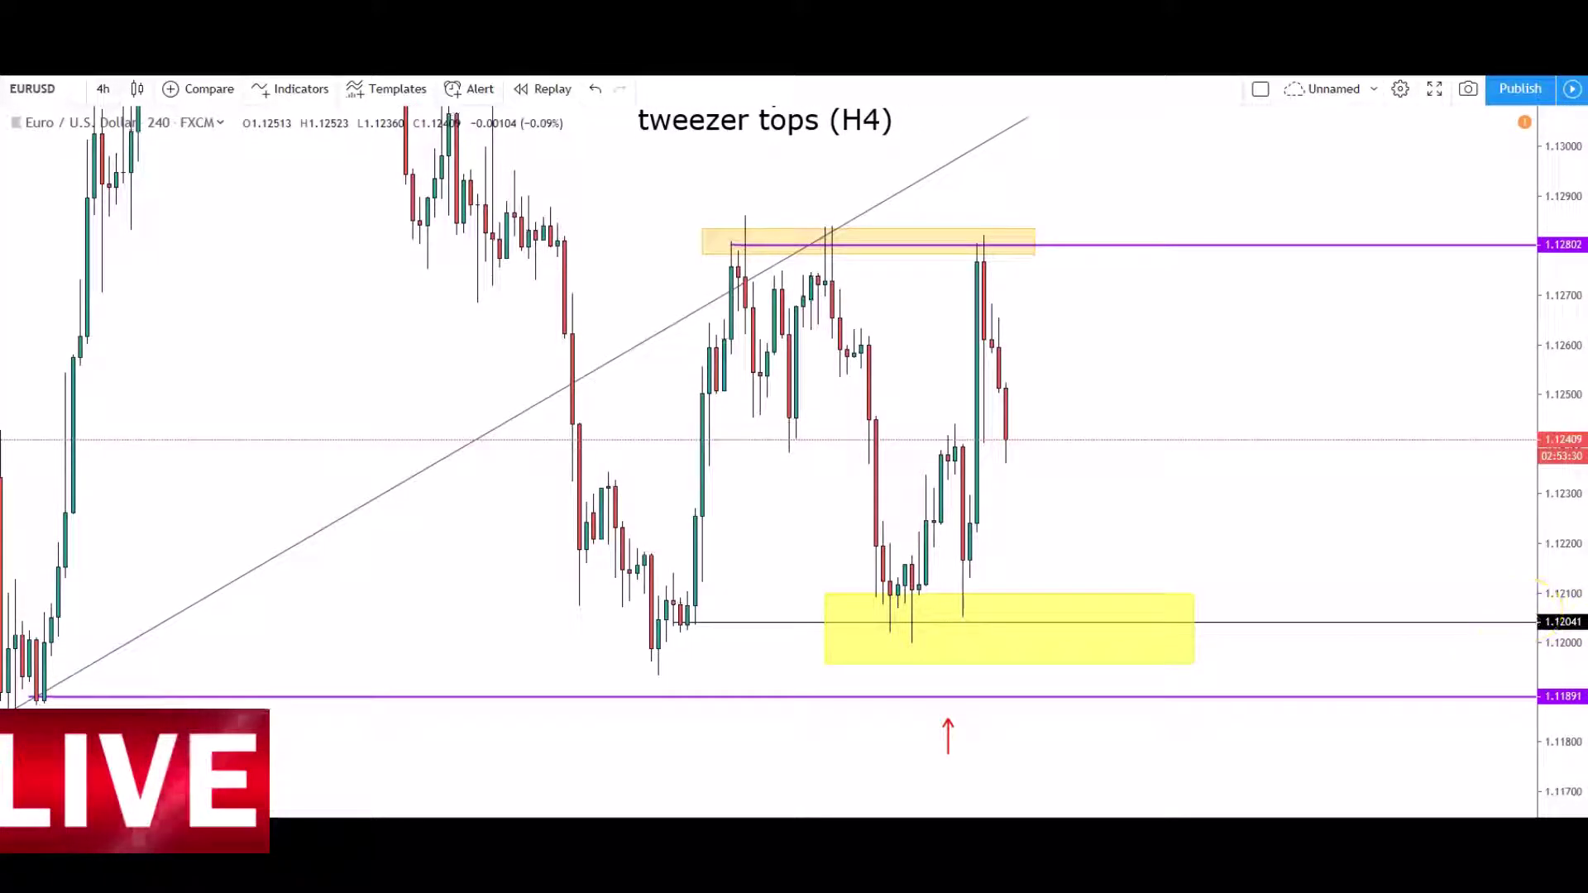
pyautogui.scroll(3, 1053, 564)
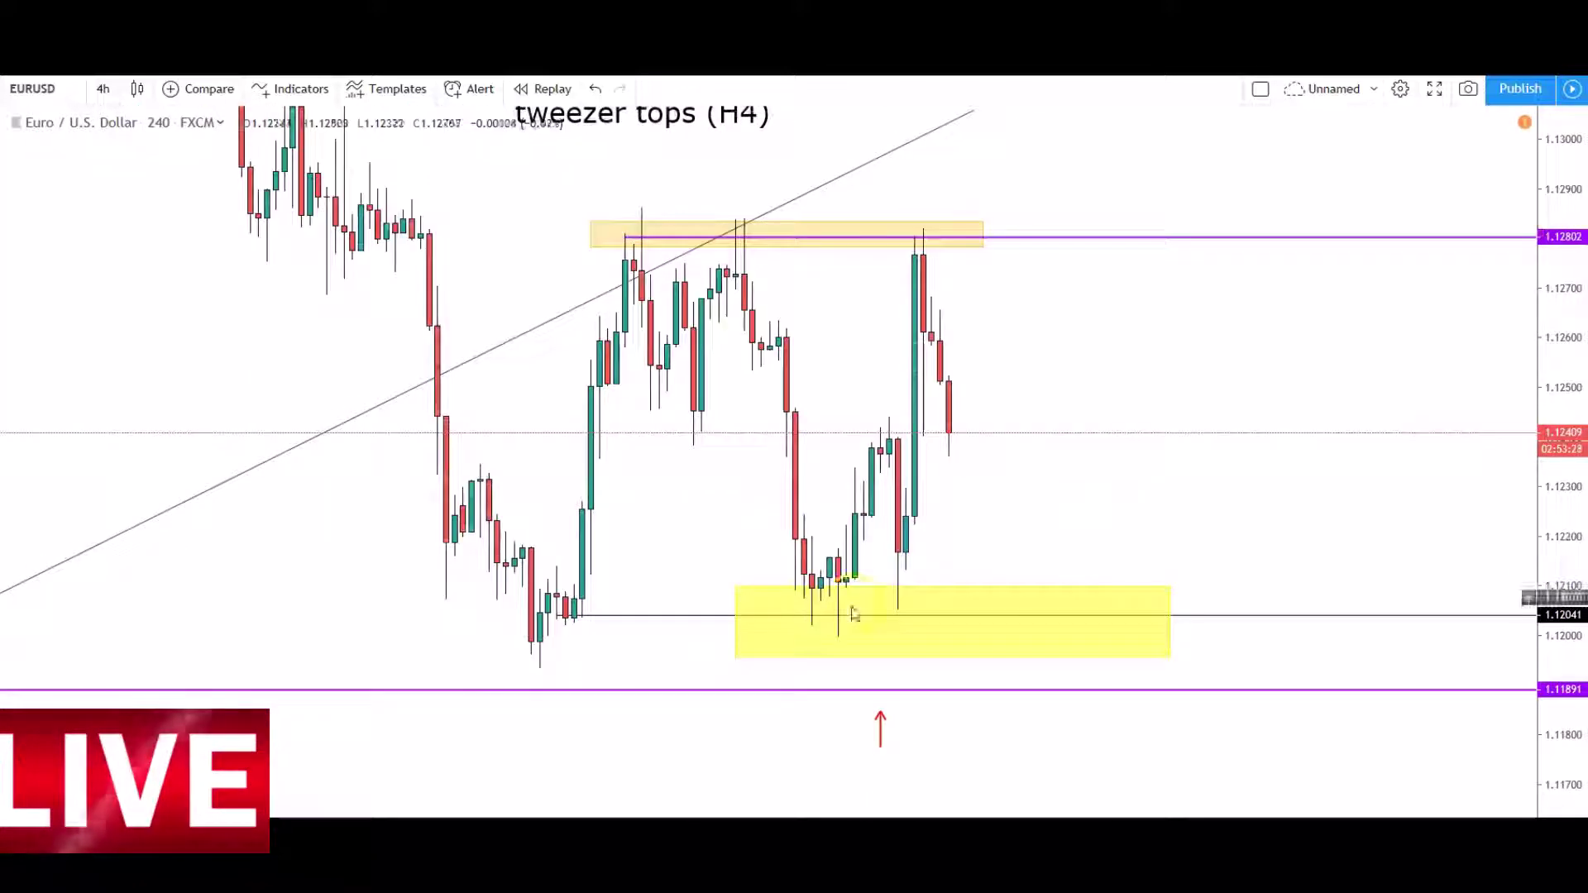
pyautogui.moveTo(727, 594); pyautogui.dragTo(733, 588)
pyautogui.click(776, 560)
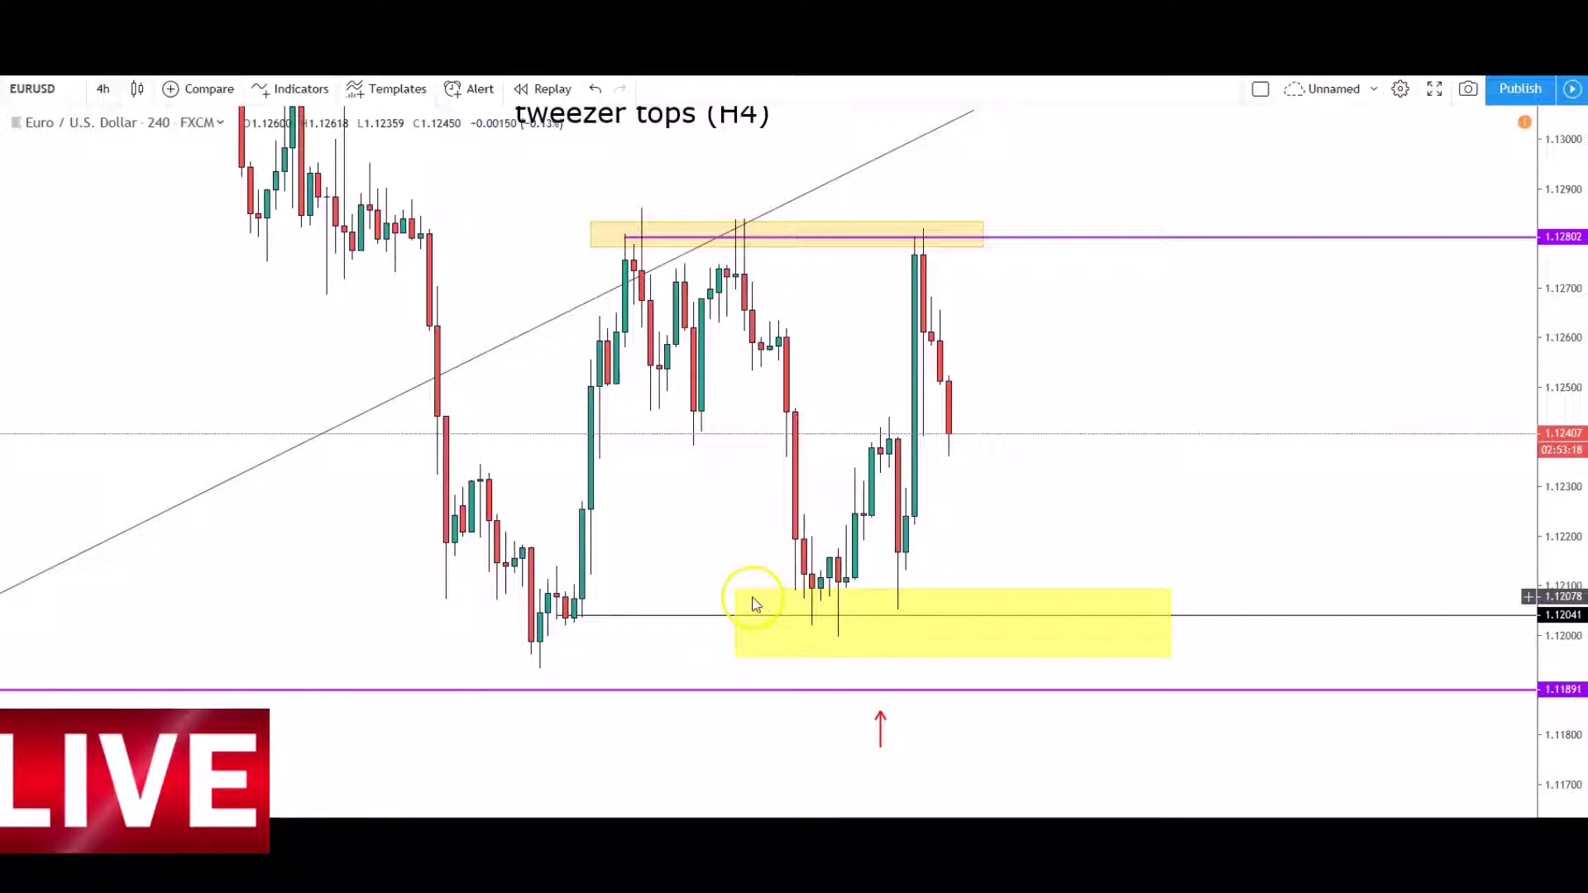
pyautogui.moveTo(735, 590); pyautogui.dragTo(498, 590)
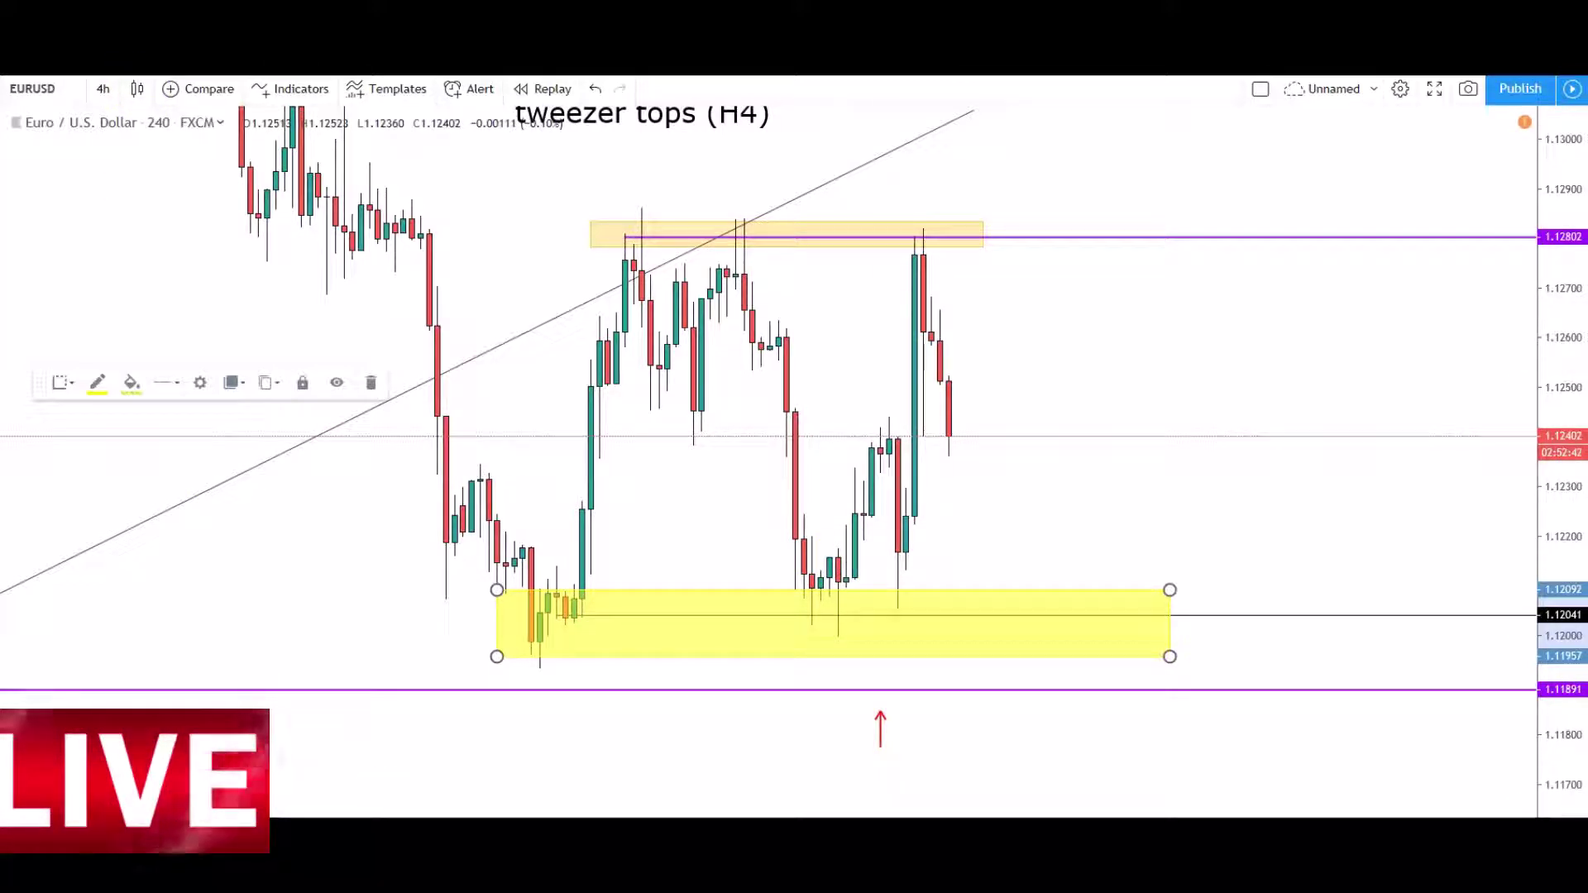
pyautogui.moveTo(323, 624); pyautogui.dragTo(464, 624)
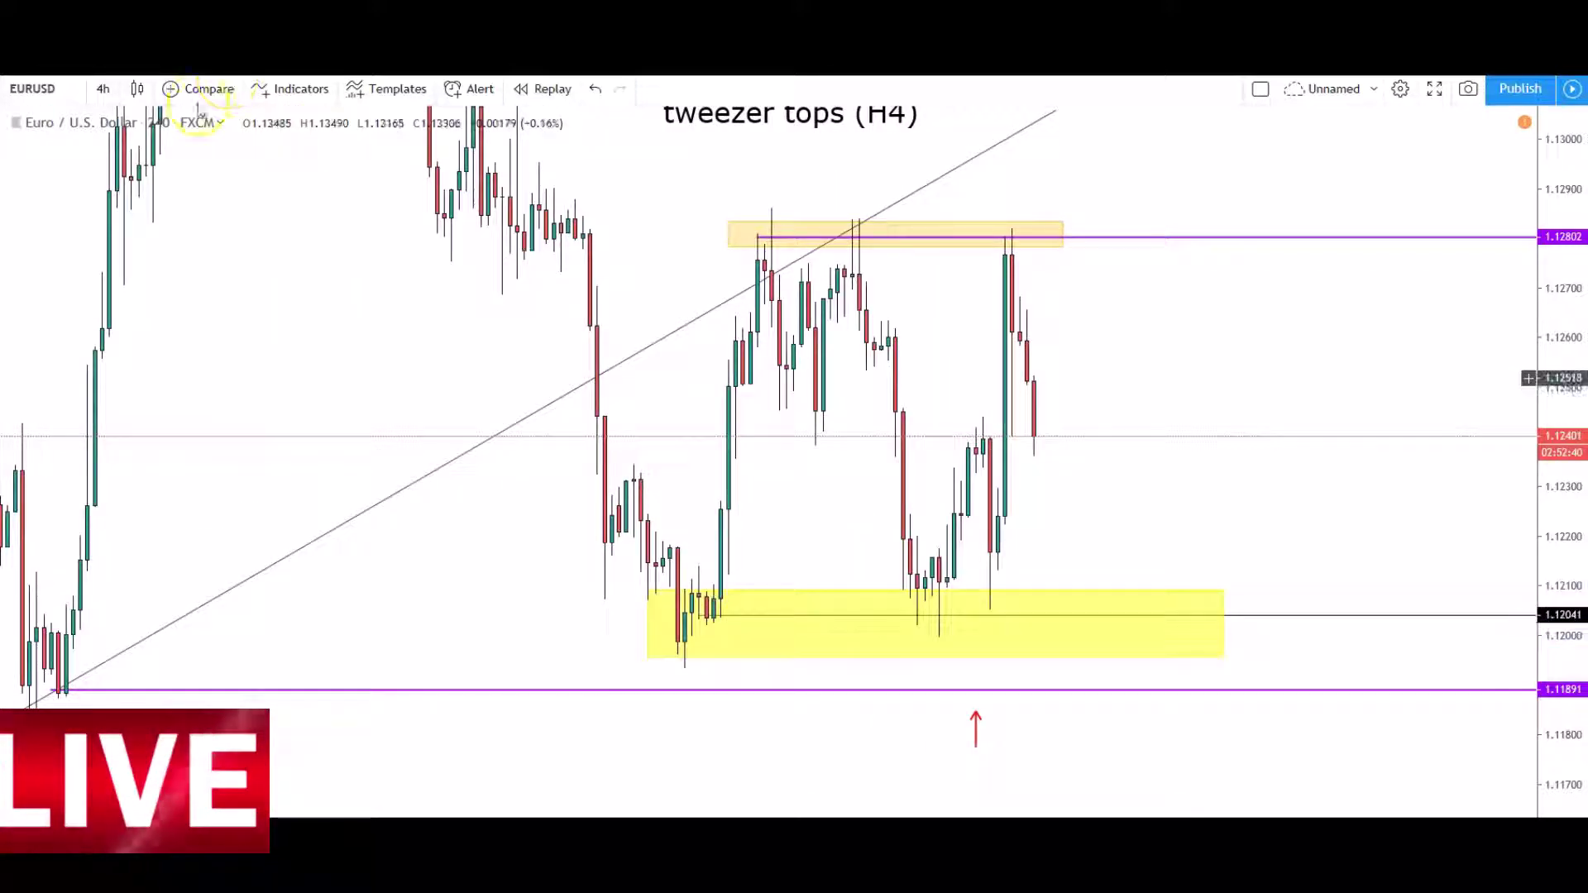
# Step: Set the EURUSD chart interval to 1 hour
pyautogui.click(101, 93)
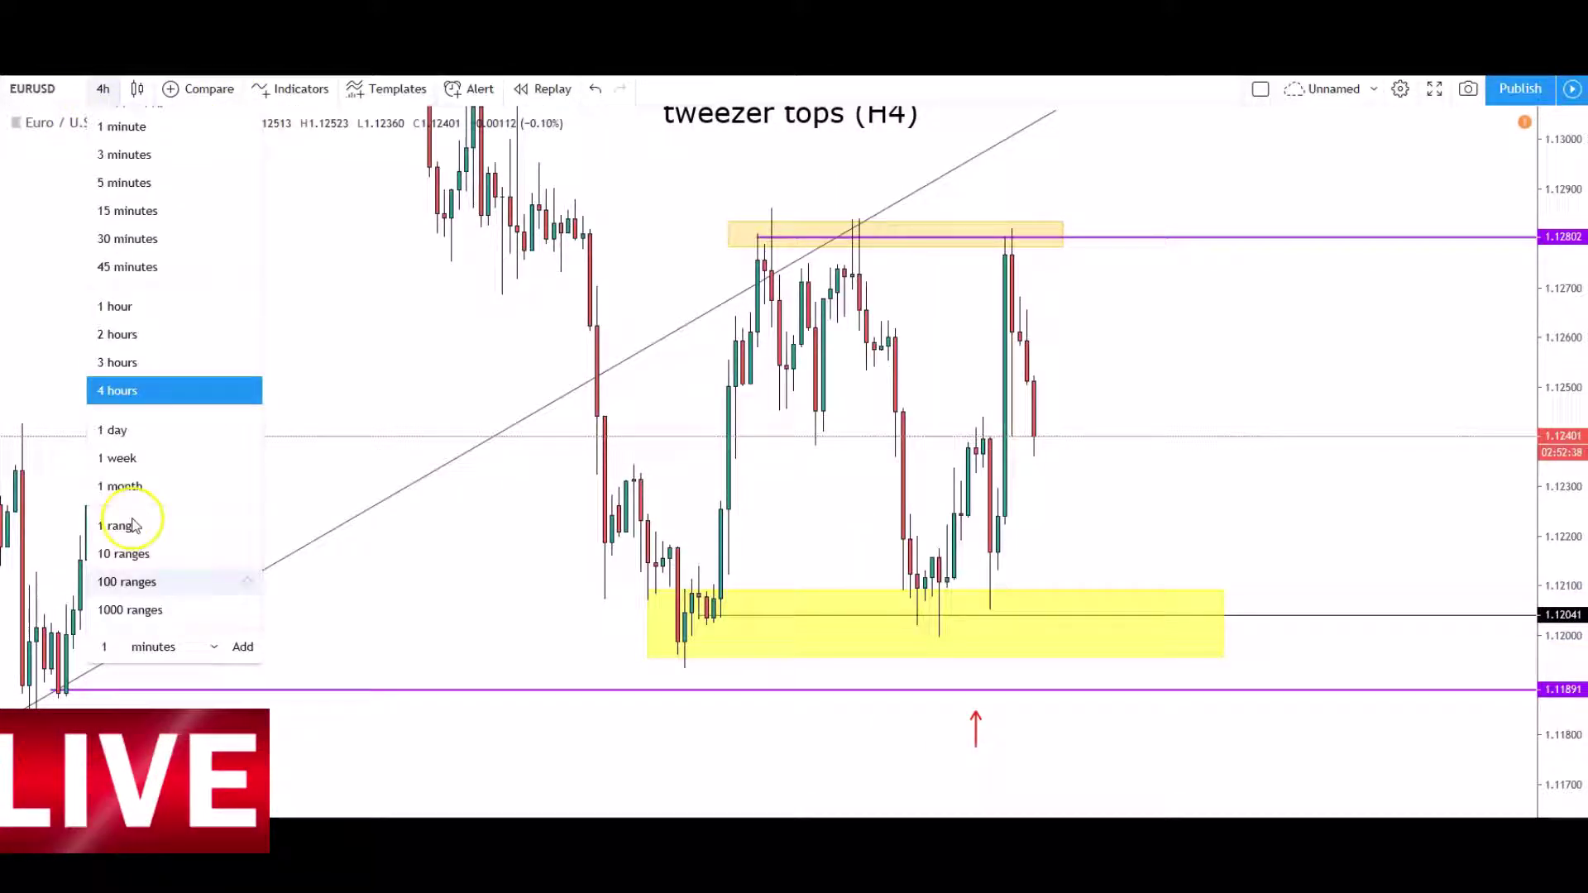
pyautogui.click(117, 307)
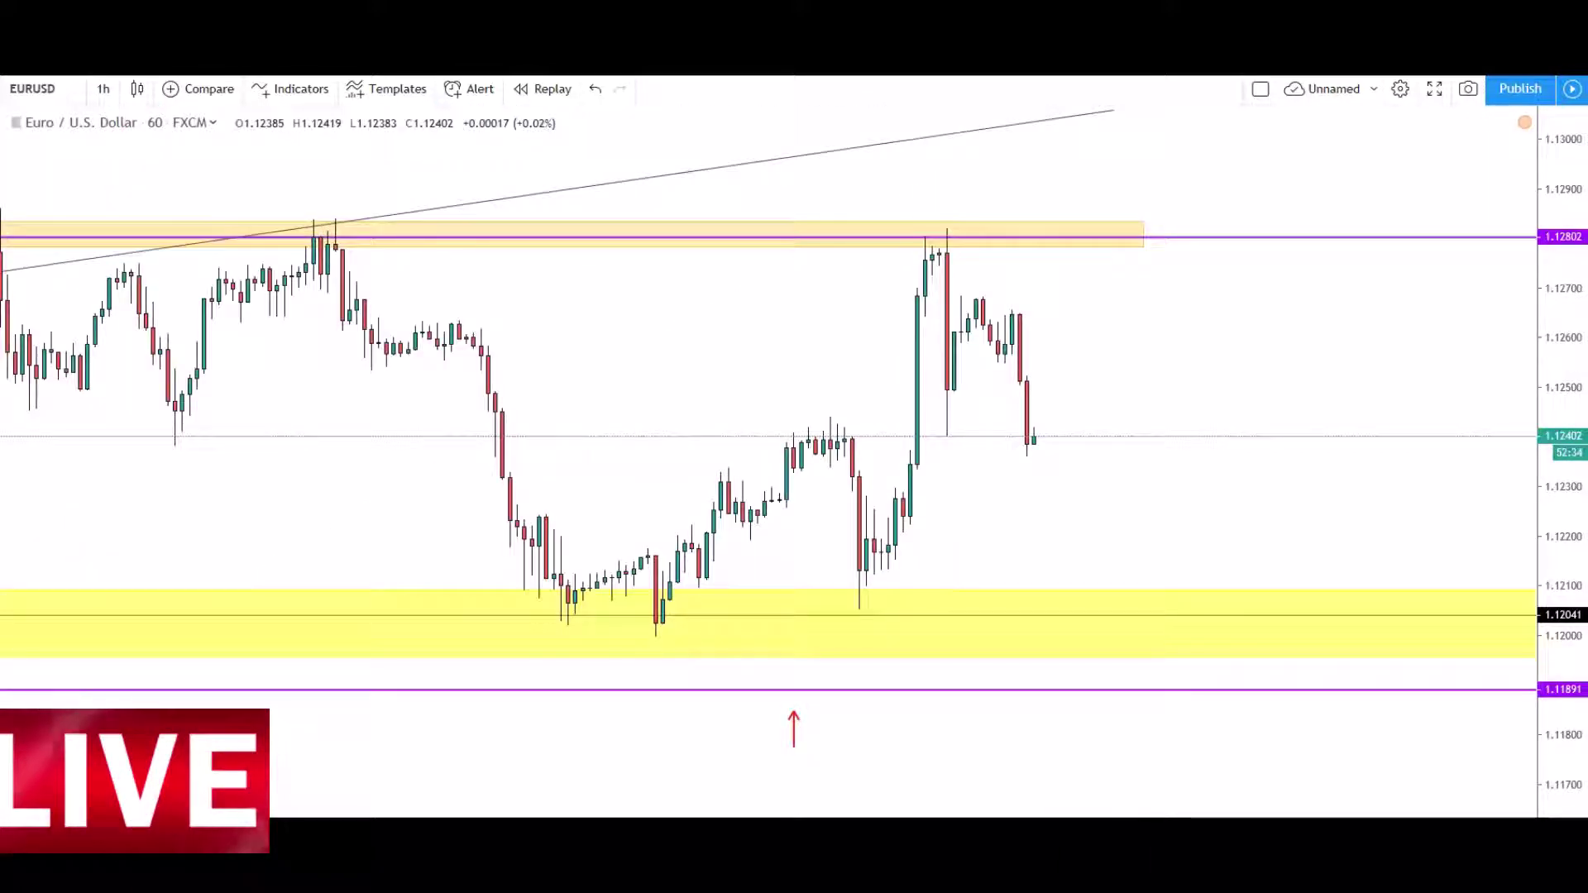
pyautogui.scroll(-1, 770, 446)
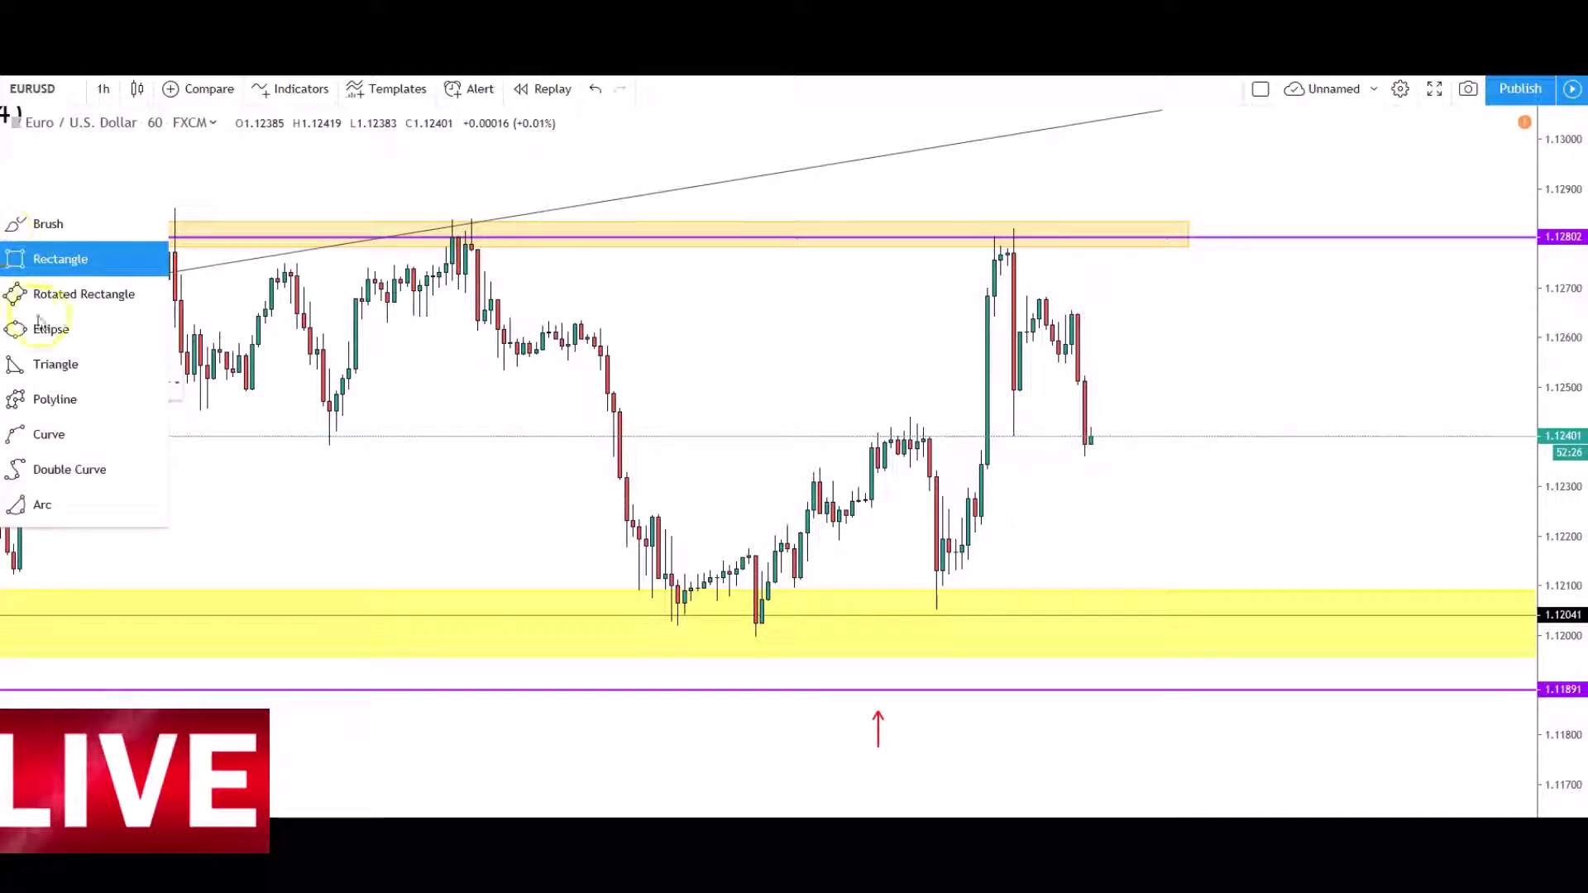
# Step: Draw a small ellipse and move it onto the candles at about 1.1215, just before the last drop into the yellow zone
pyautogui.click(50, 326)
pyautogui.click(707, 520)
pyautogui.click(709, 525)
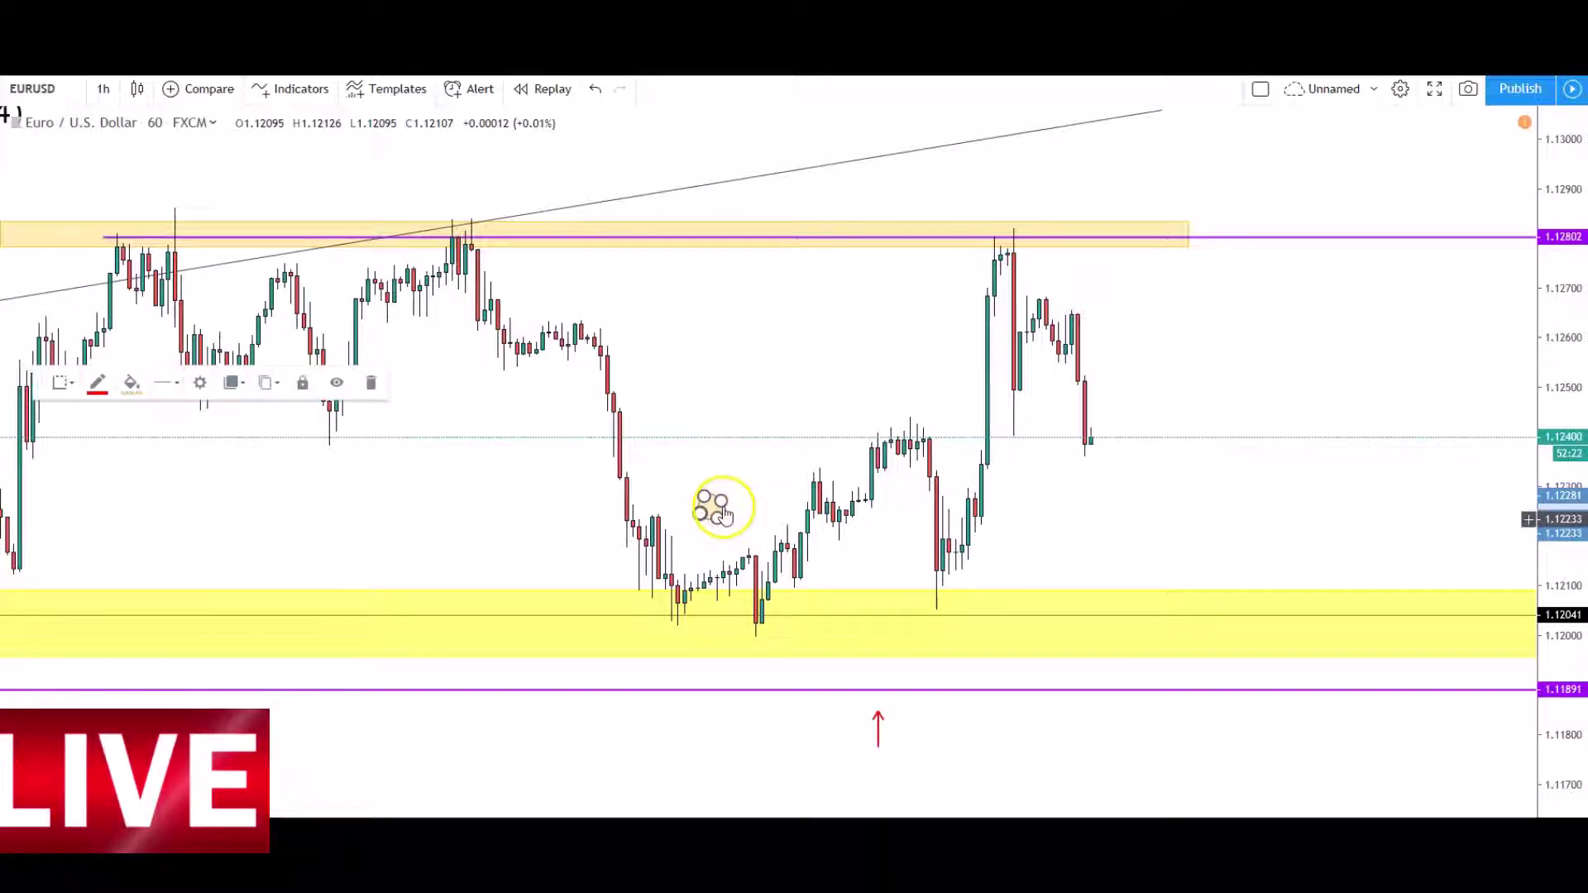
pyautogui.moveTo(718, 511); pyautogui.dragTo(752, 569)
pyautogui.click(745, 549)
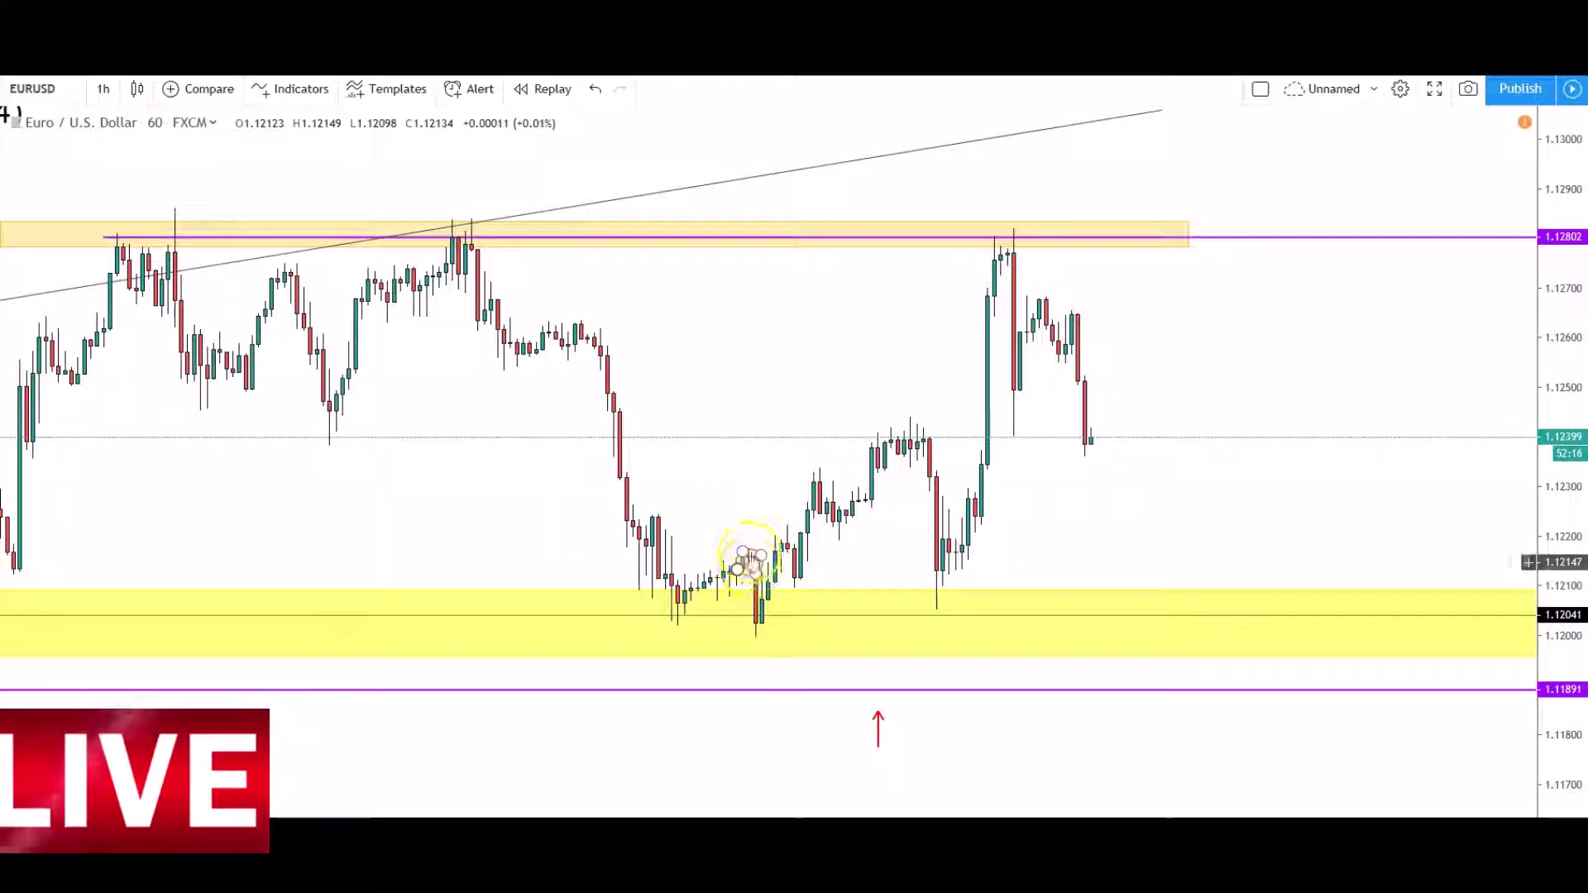
pyautogui.click(672, 629)
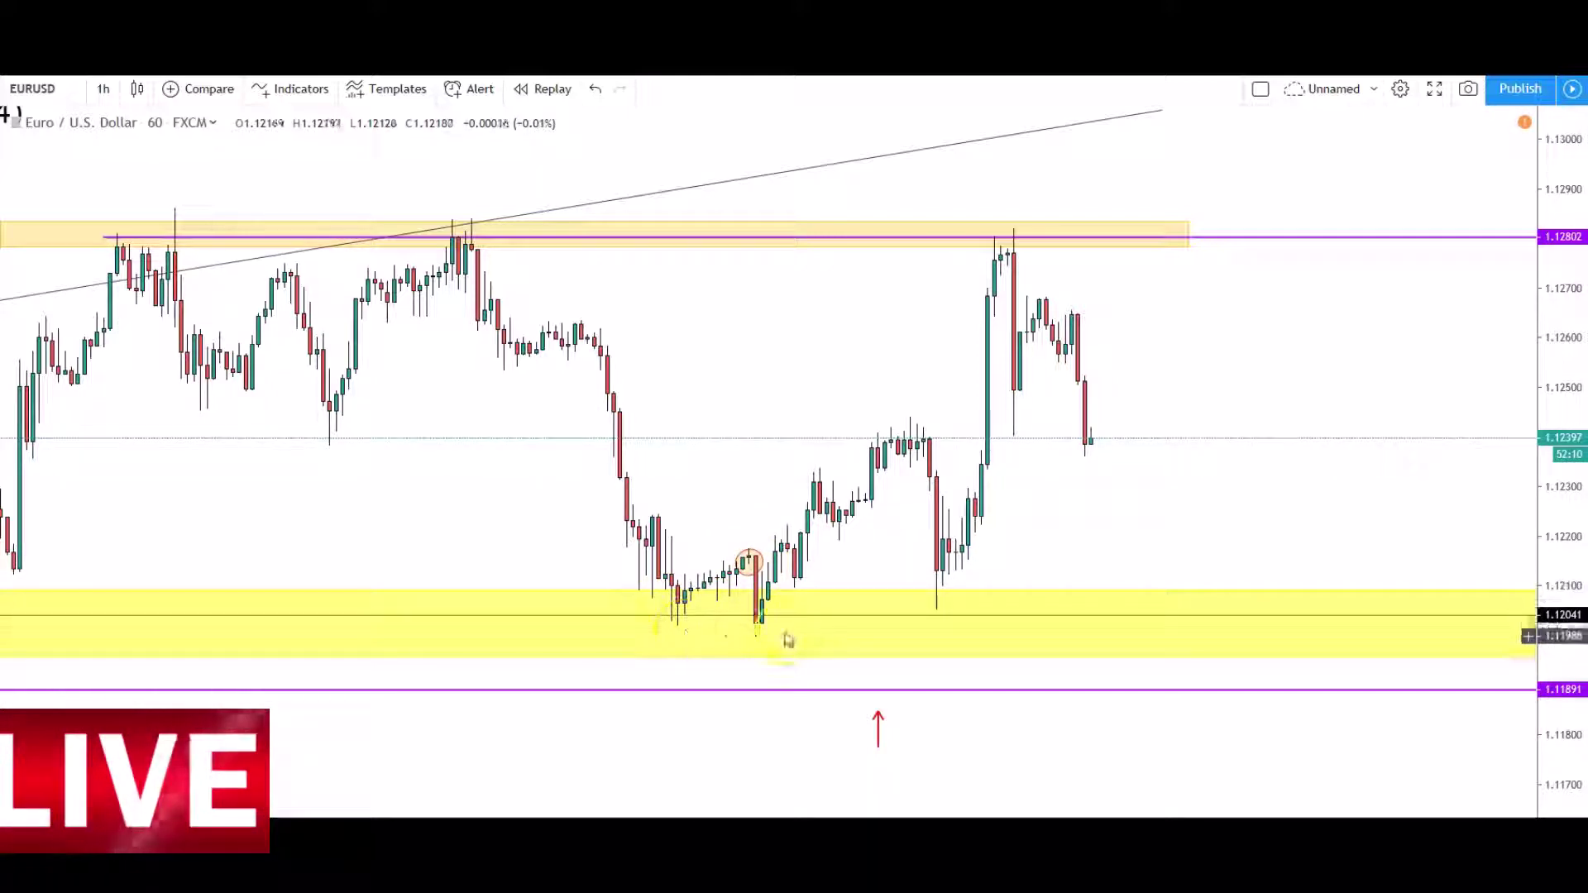
pyautogui.click(756, 622)
pyautogui.click(752, 646)
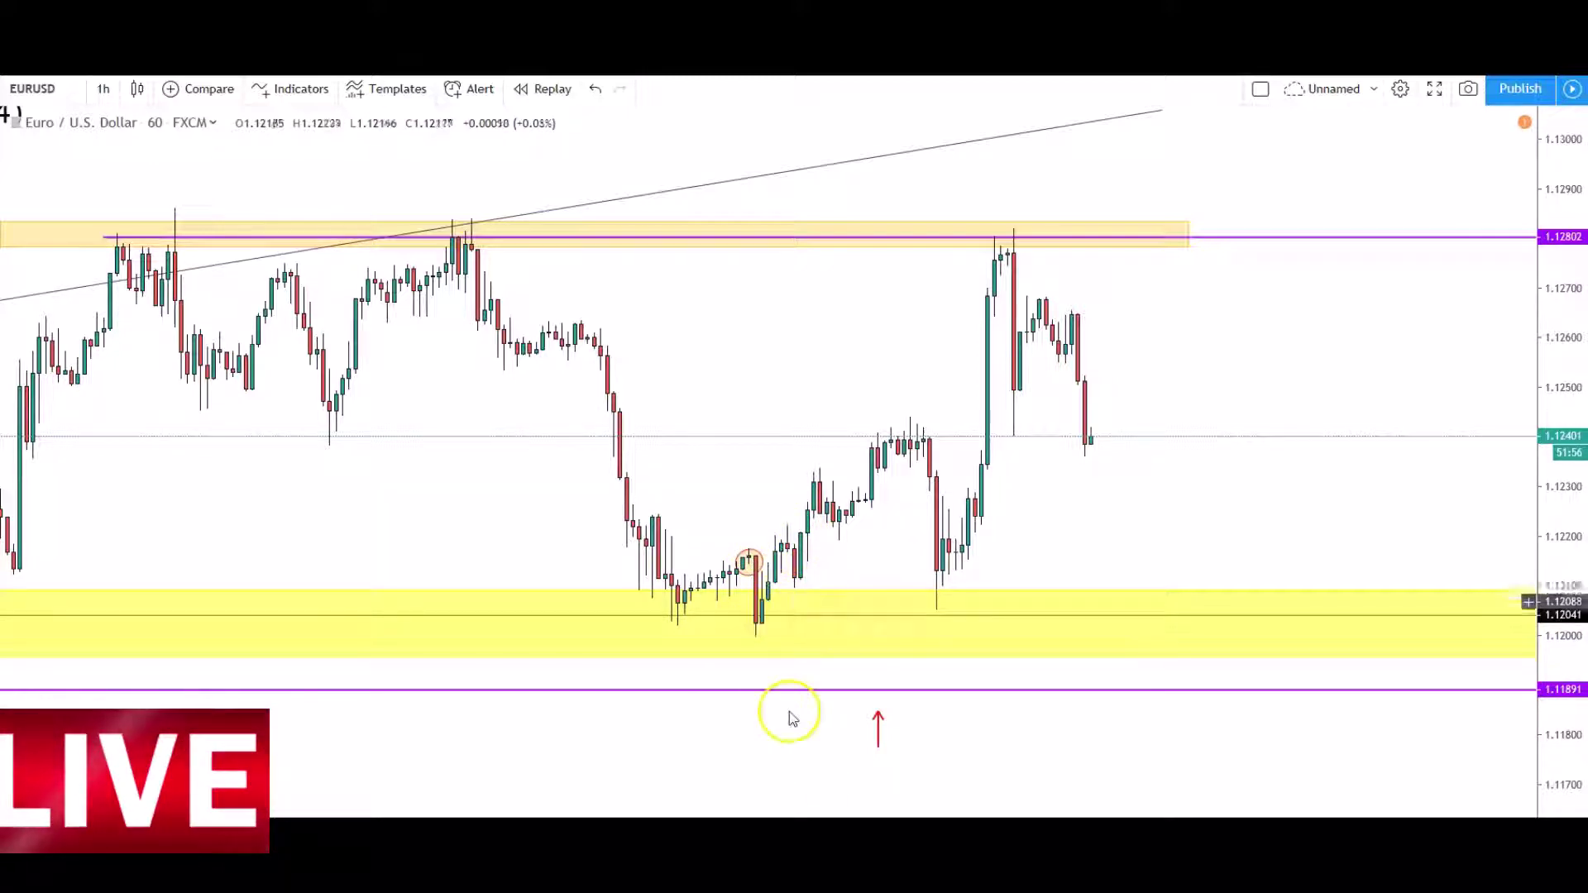
# Step: Draw a Fib Retracement from the low in the yellow zone at about 1.12008 up to about 1.12220, and delete it
pyautogui.scroll(3, 698, 567)
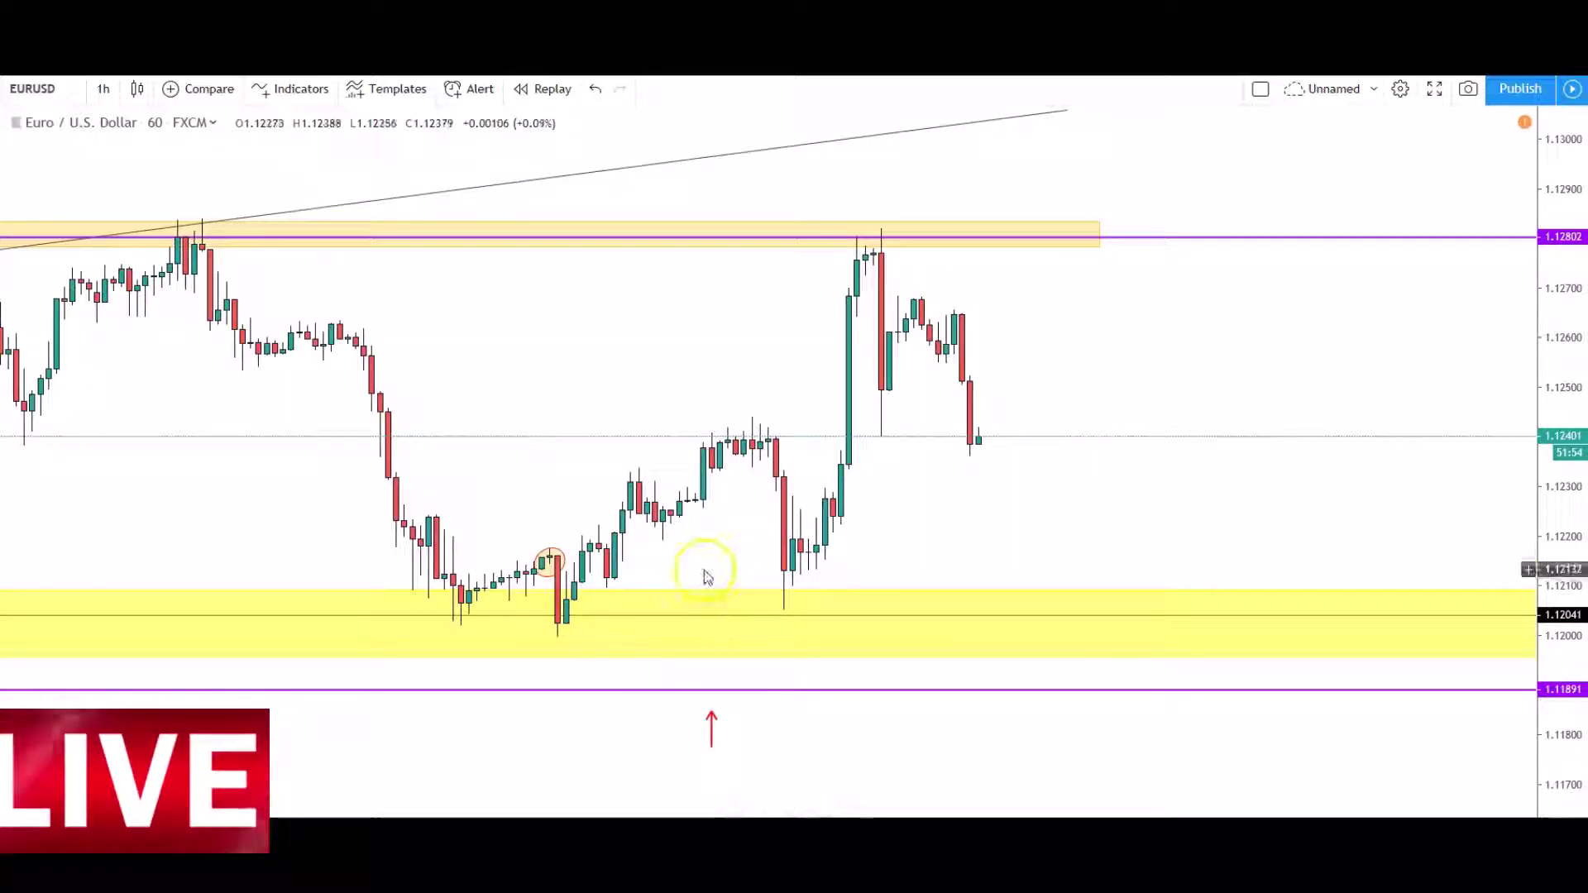
pyautogui.moveTo(826, 571); pyautogui.dragTo(884, 570)
pyautogui.scroll(2, 1472, 645)
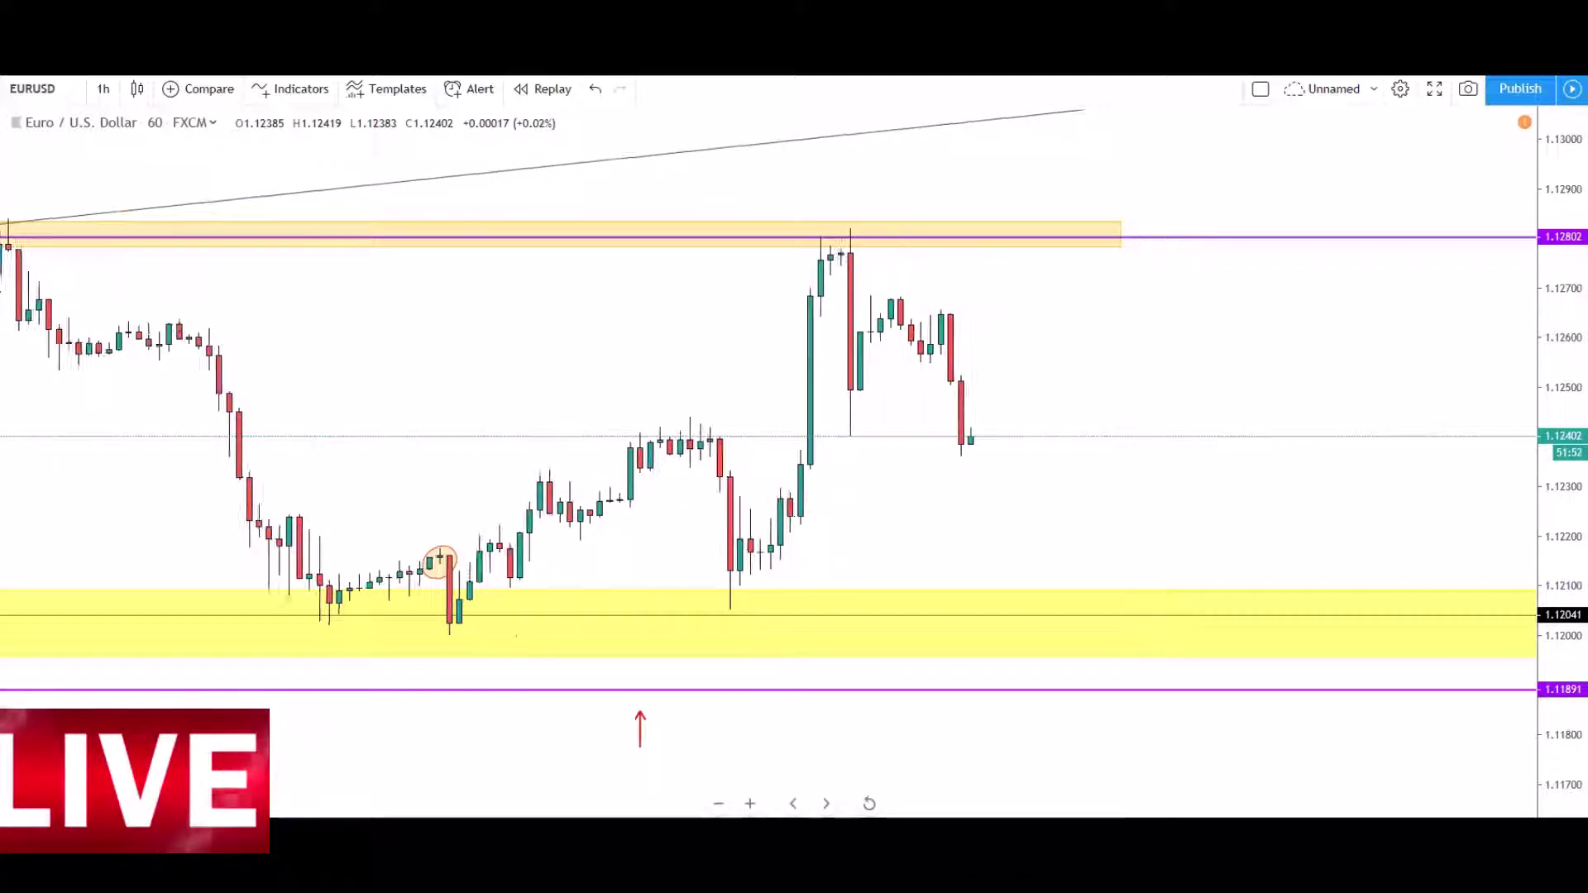
pyautogui.moveTo(1543, 728); pyautogui.dragTo(1560, 546)
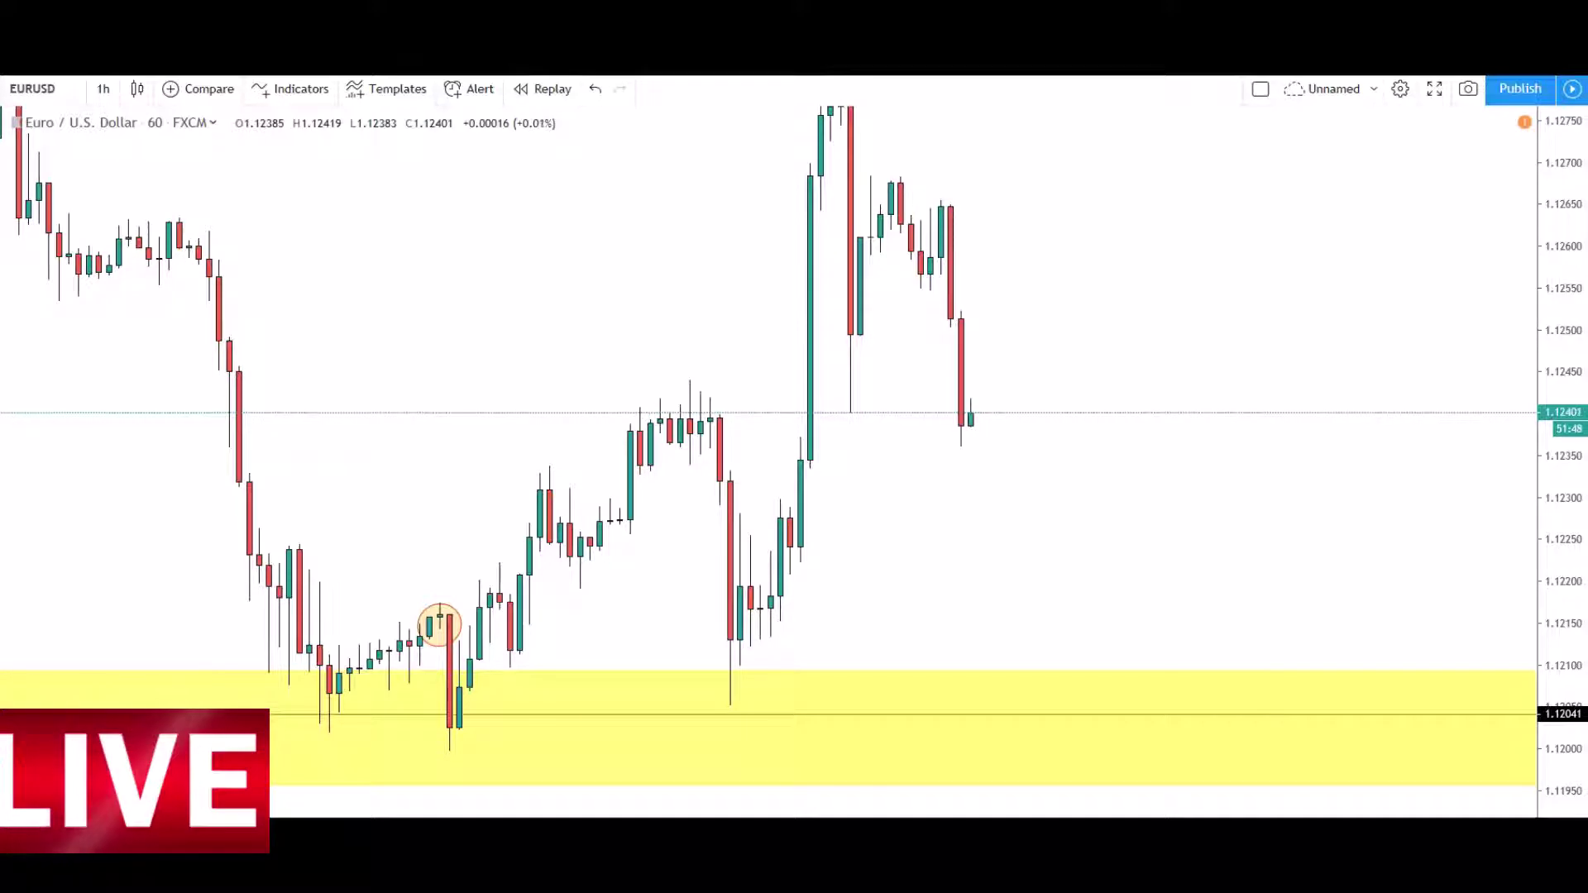
pyautogui.click(8, 199)
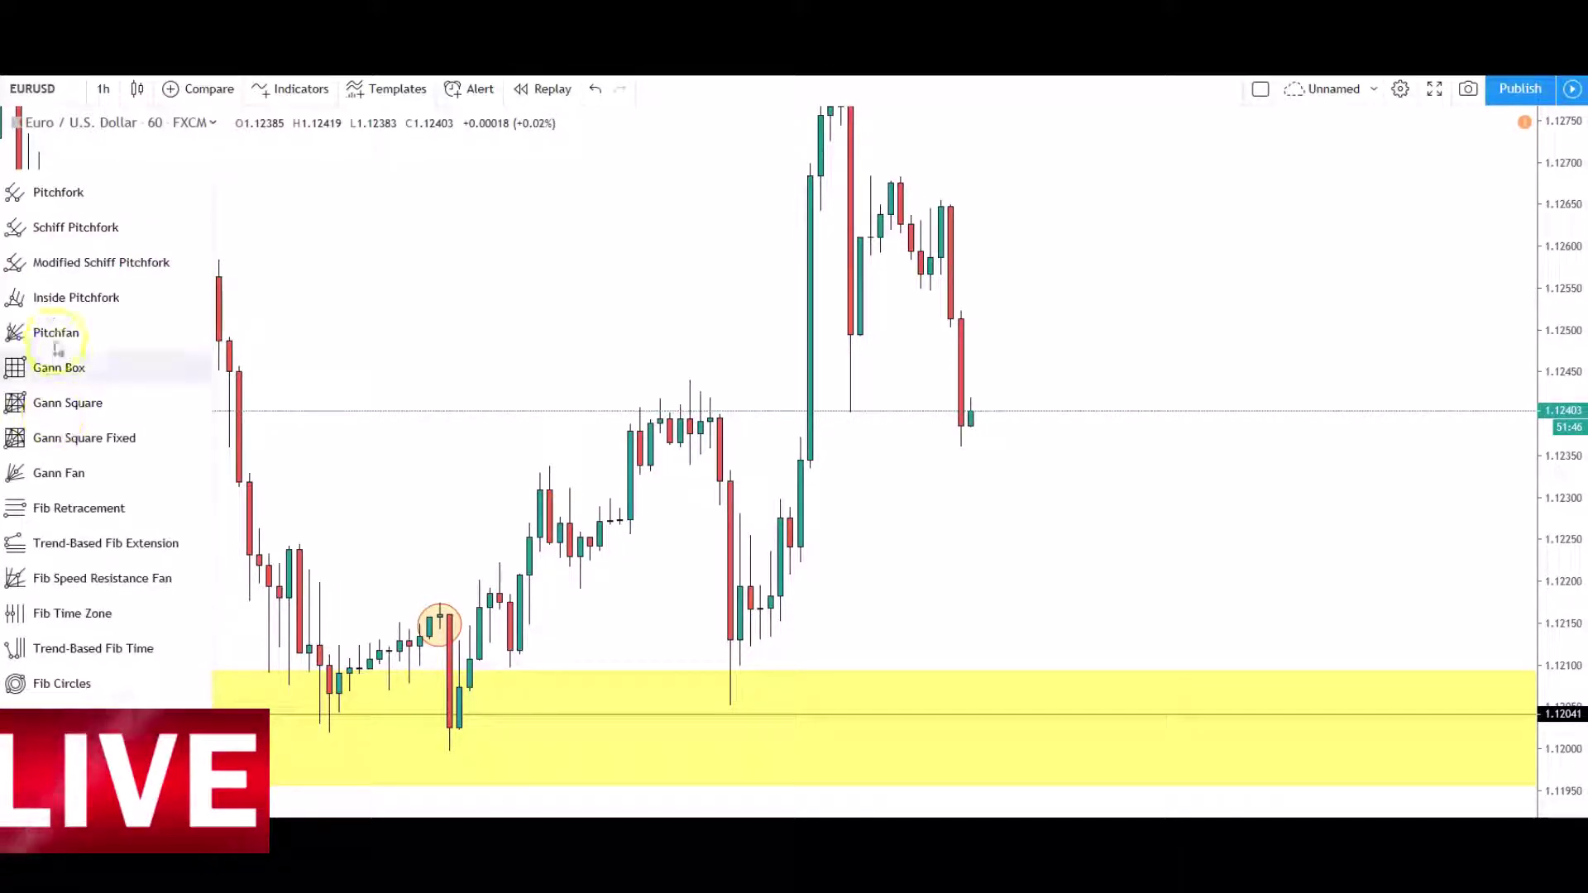
pyautogui.click(91, 514)
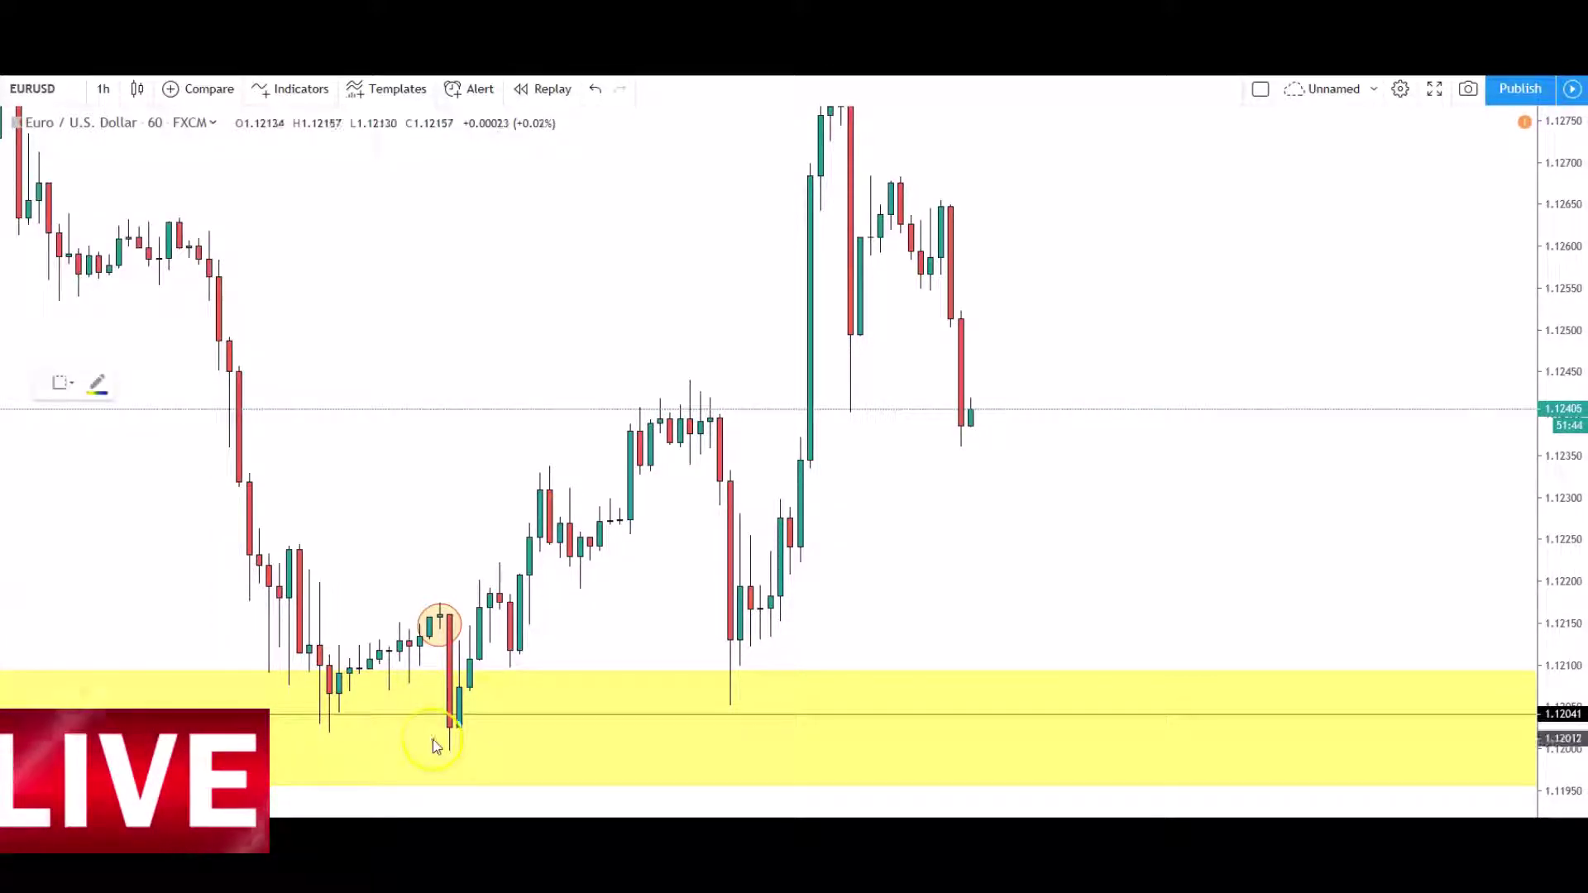
pyautogui.click(451, 744)
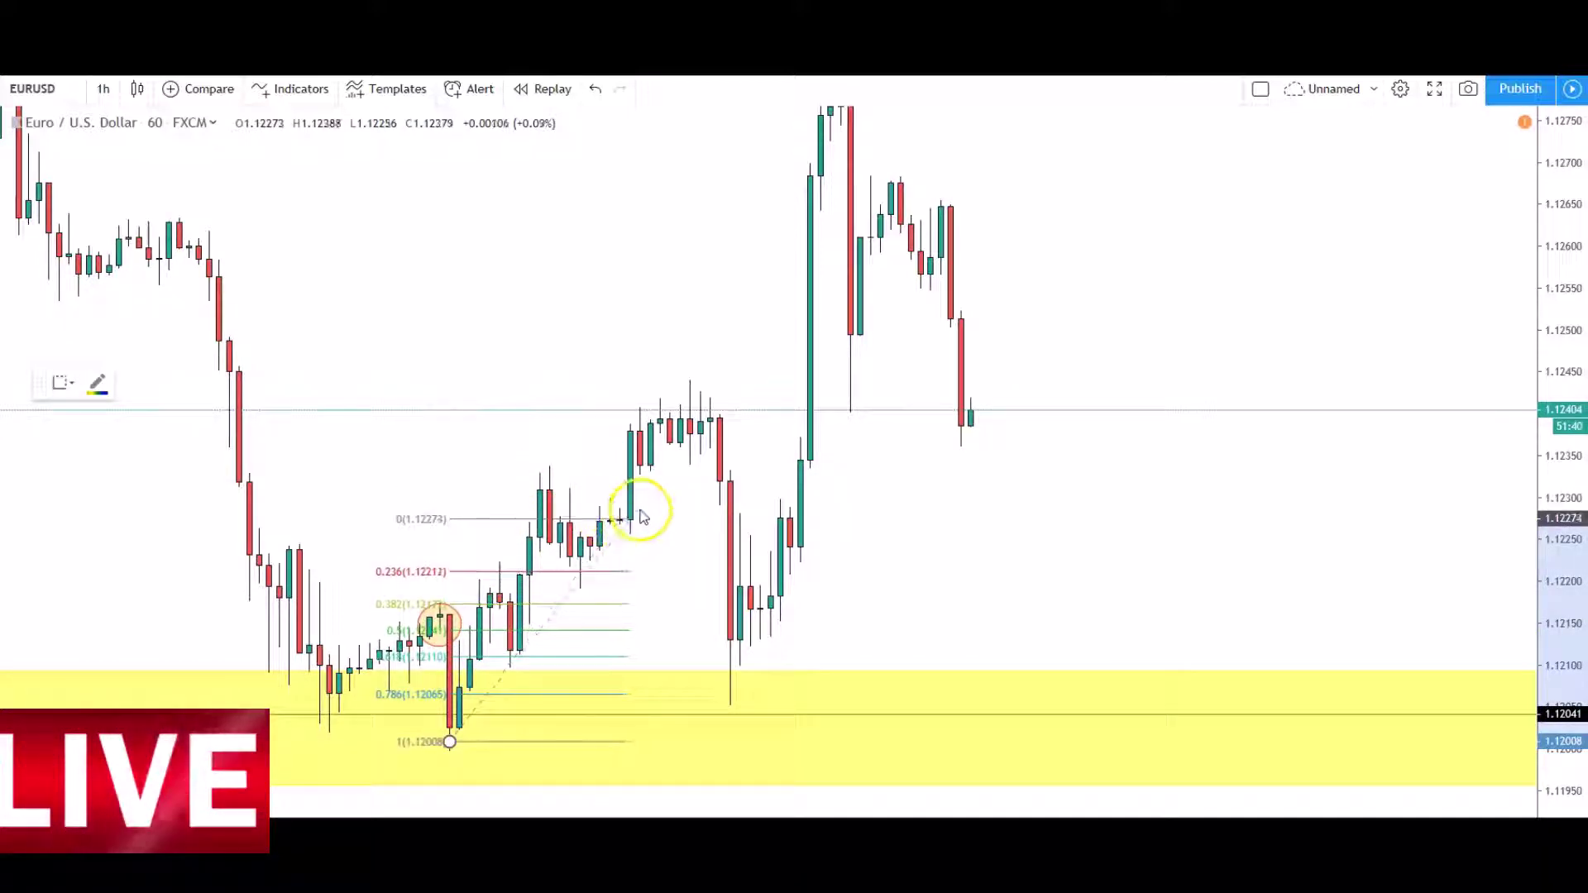
pyautogui.click(651, 565)
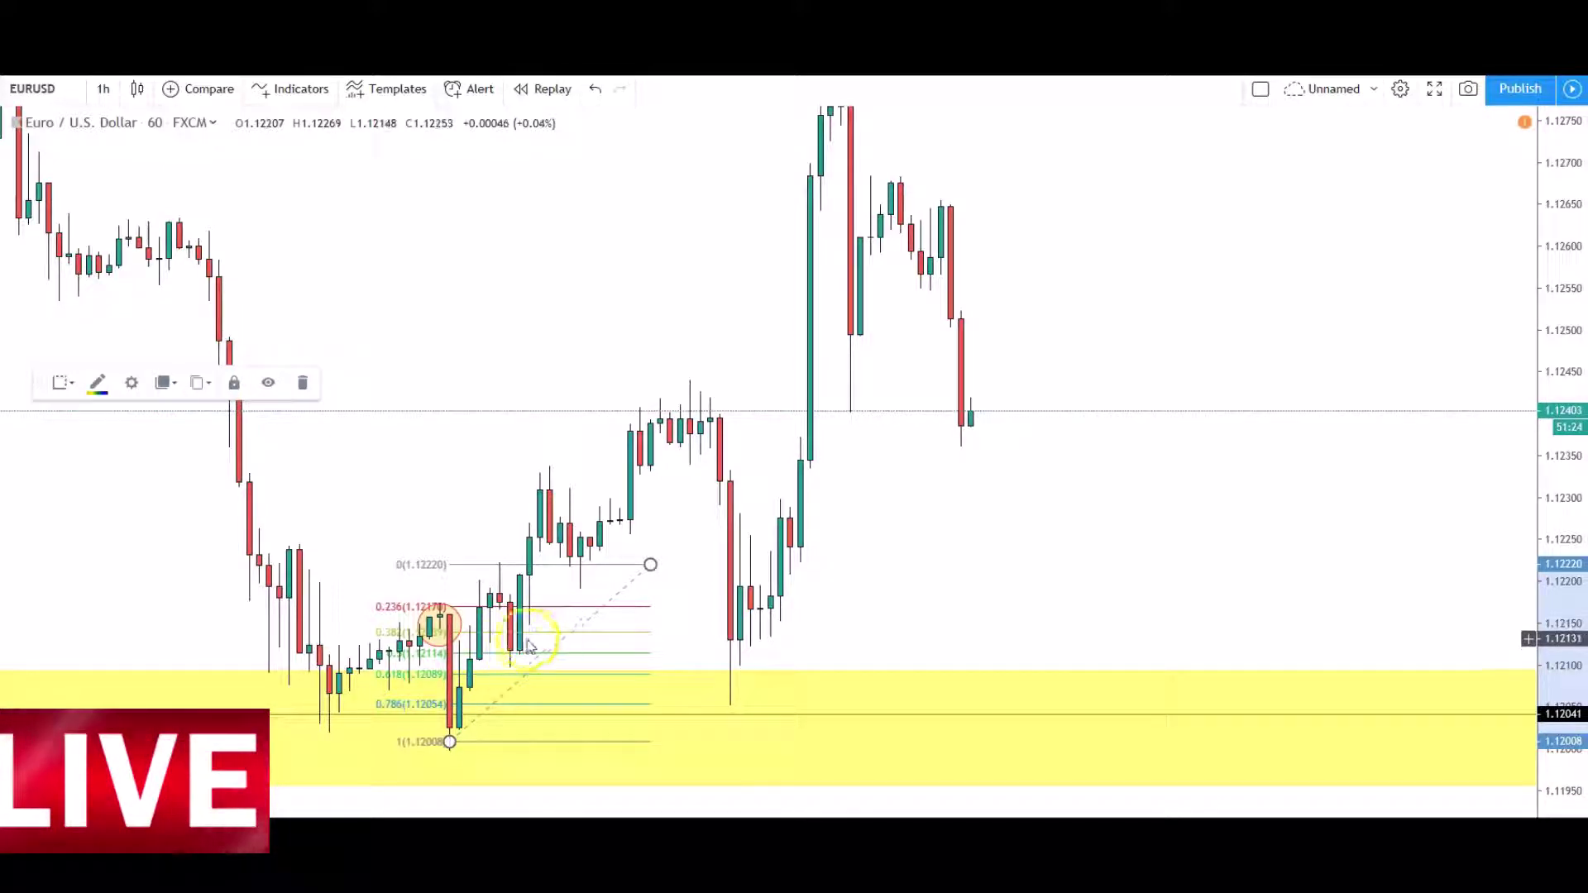
pyautogui.click(305, 383)
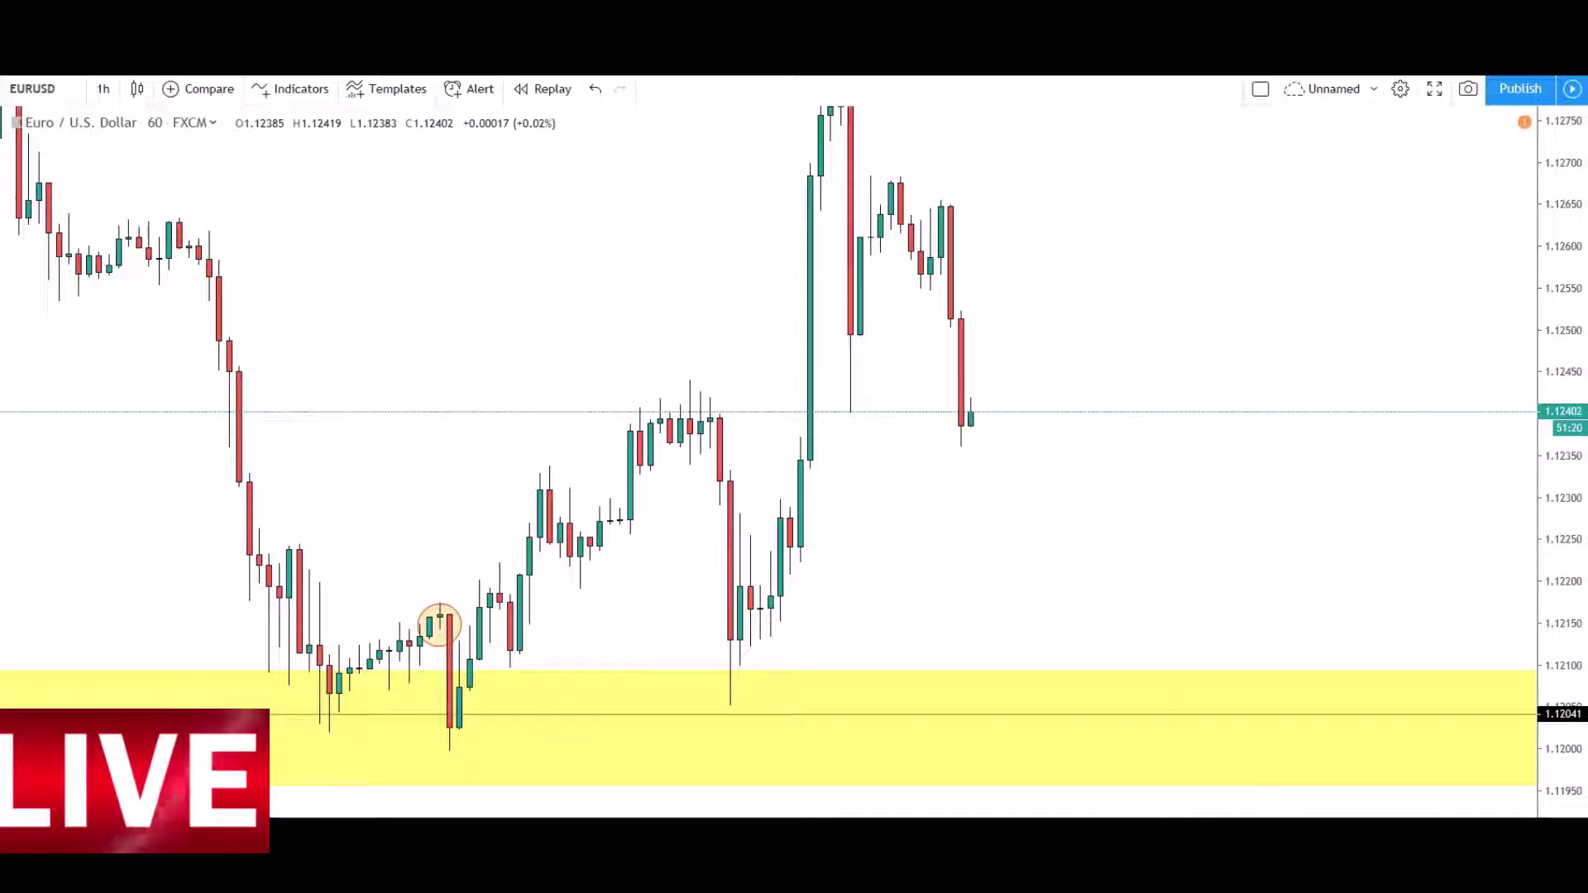
# Step: Place a long position with entry at about 1.12127 on the pullback after the low, lower its stop to about 1.11886 and shorten its time span
pyautogui.moveTo(853, 705); pyautogui.dragTo(978, 705)
pyautogui.moveTo(1561, 211); pyautogui.dragTo(1561, 265)
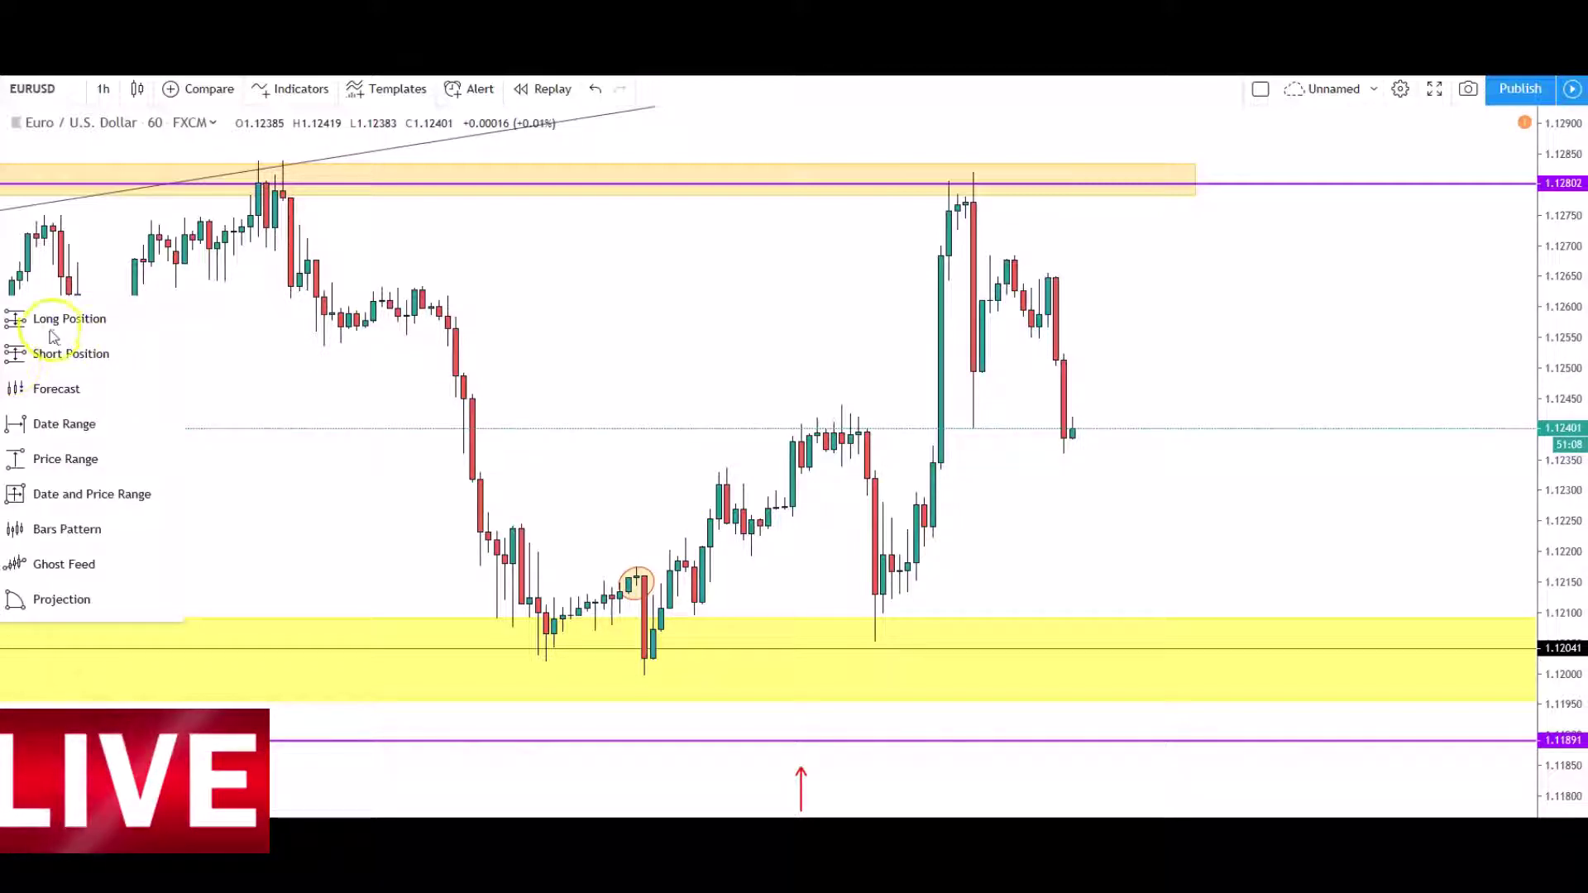
pyautogui.click(52, 325)
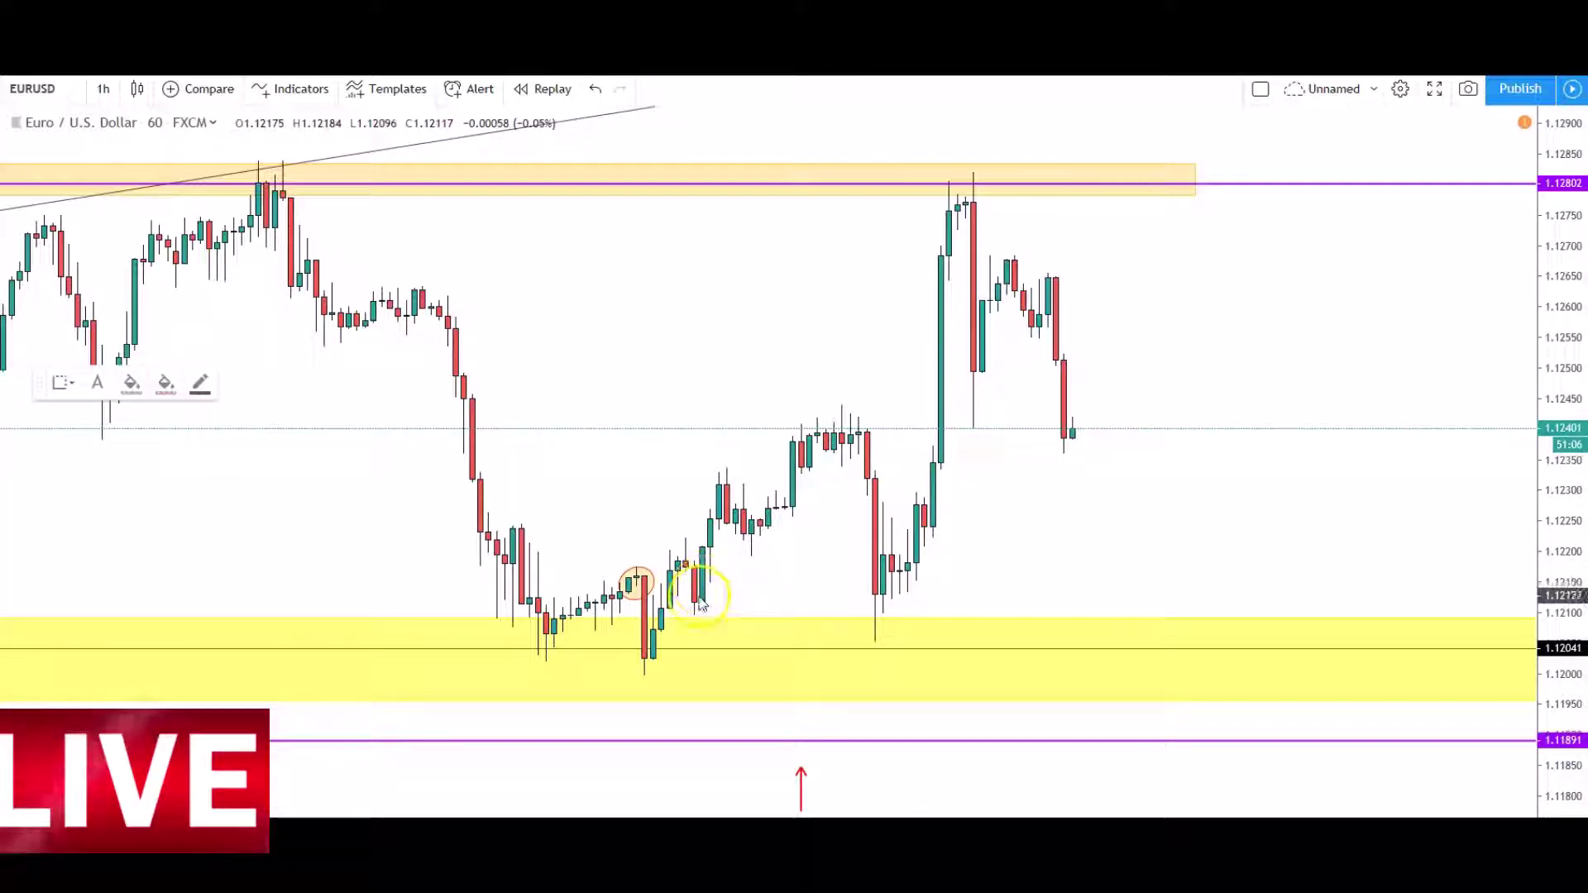
pyautogui.click(721, 626)
pyautogui.moveTo(1323, 461); pyautogui.dragTo(1330, 380)
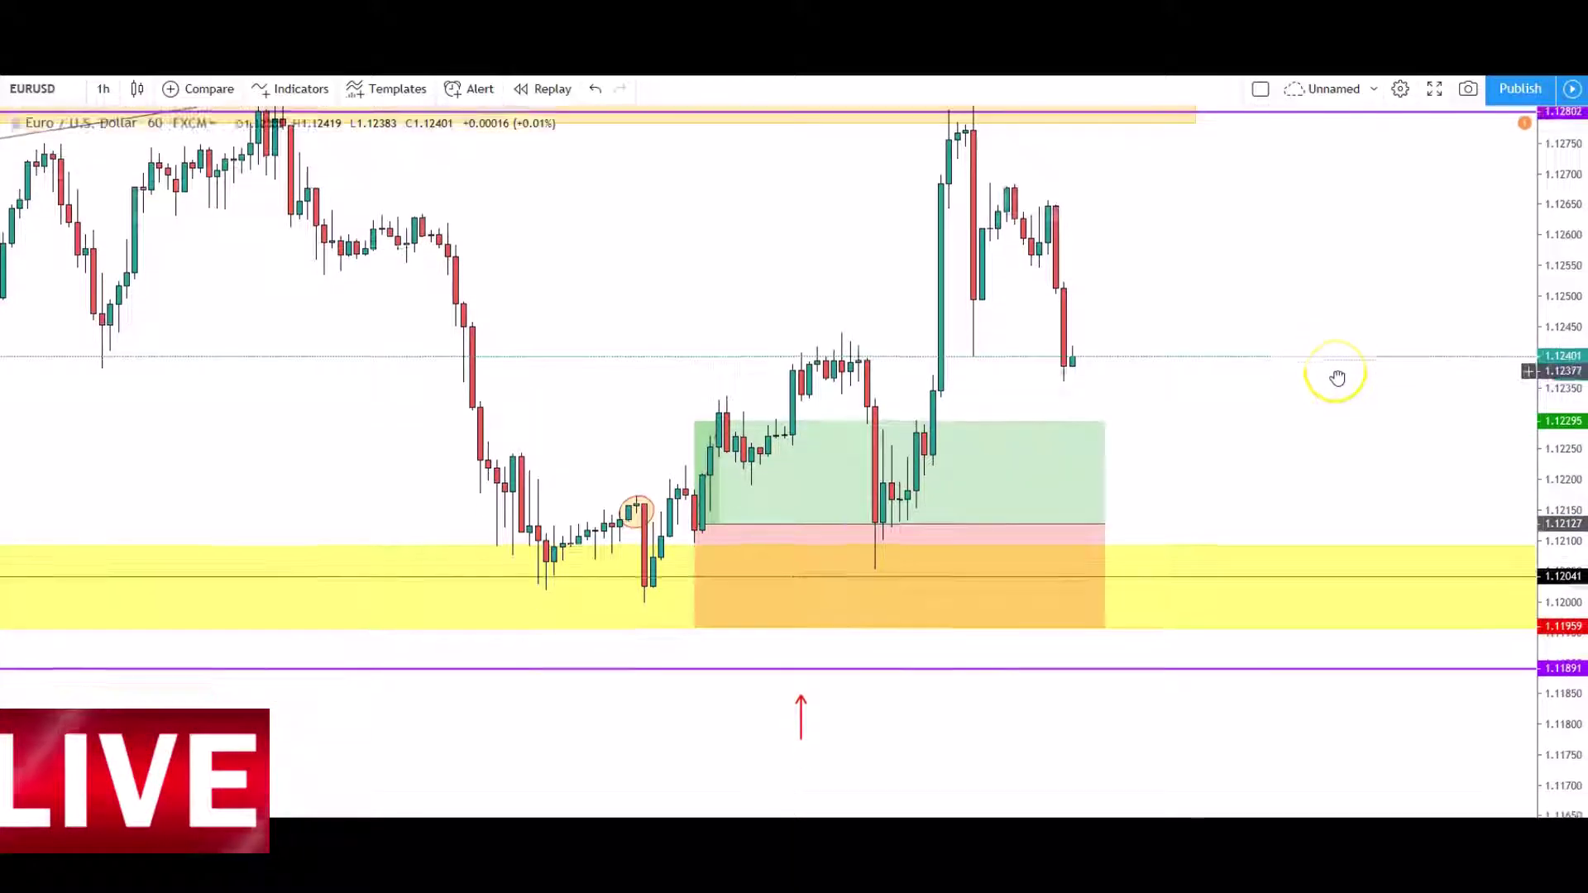
pyautogui.moveTo(695, 634); pyautogui.dragTo(692, 671)
pyautogui.moveTo(1104, 524); pyautogui.dragTo(919, 556)
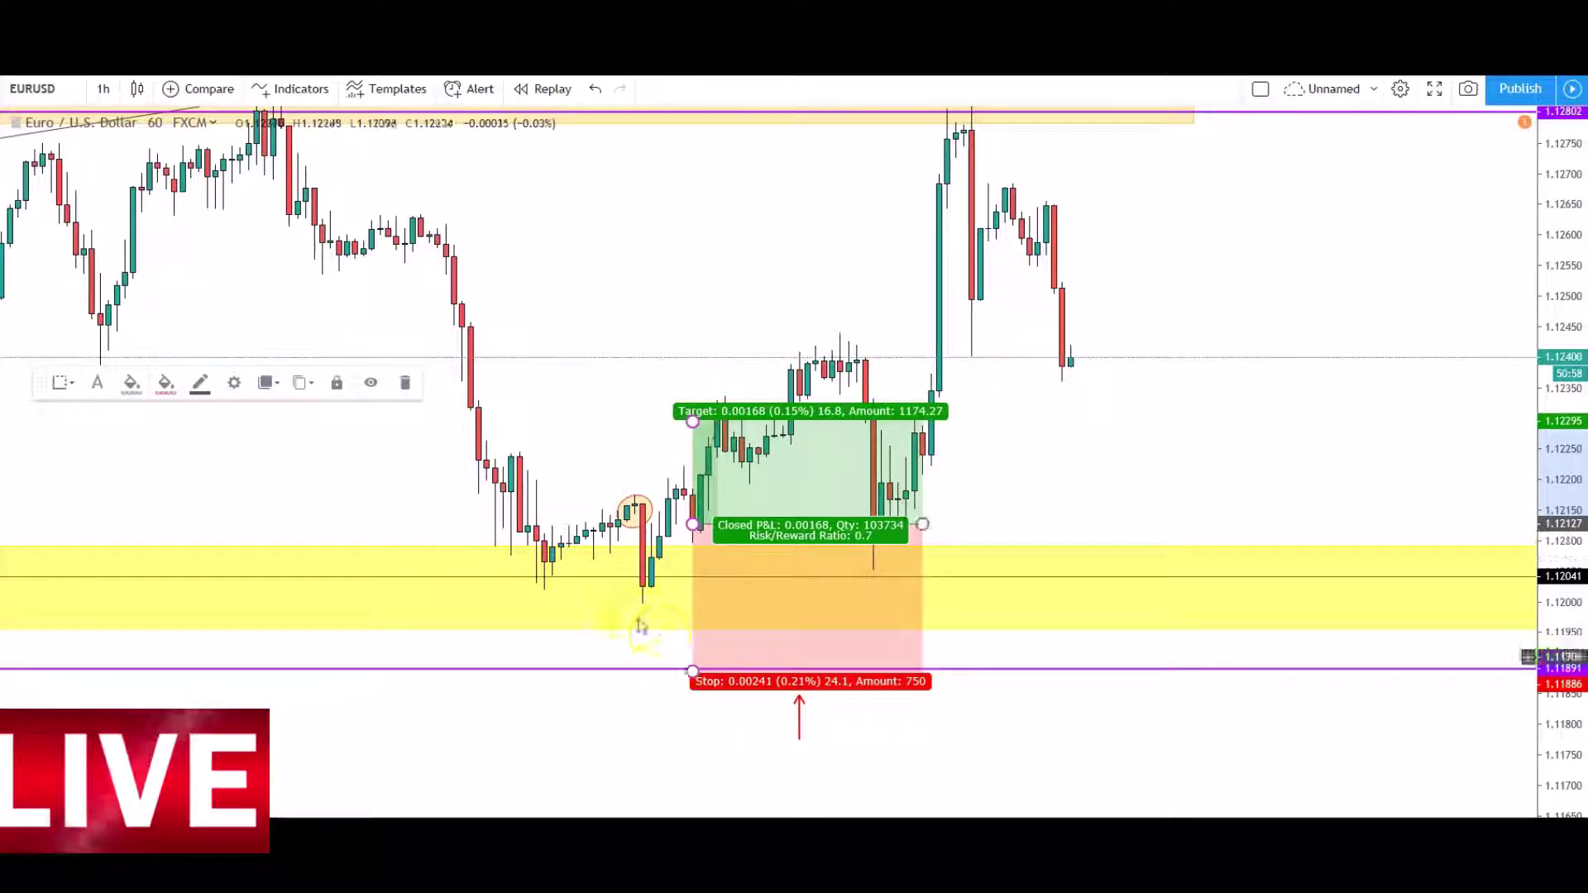
# Step: Raise the long position's stop to about 1.11958, set its target to about 1.12777 and extend its time span past the rally to resistance
pyautogui.moveTo(694, 664); pyautogui.dragTo(696, 635)
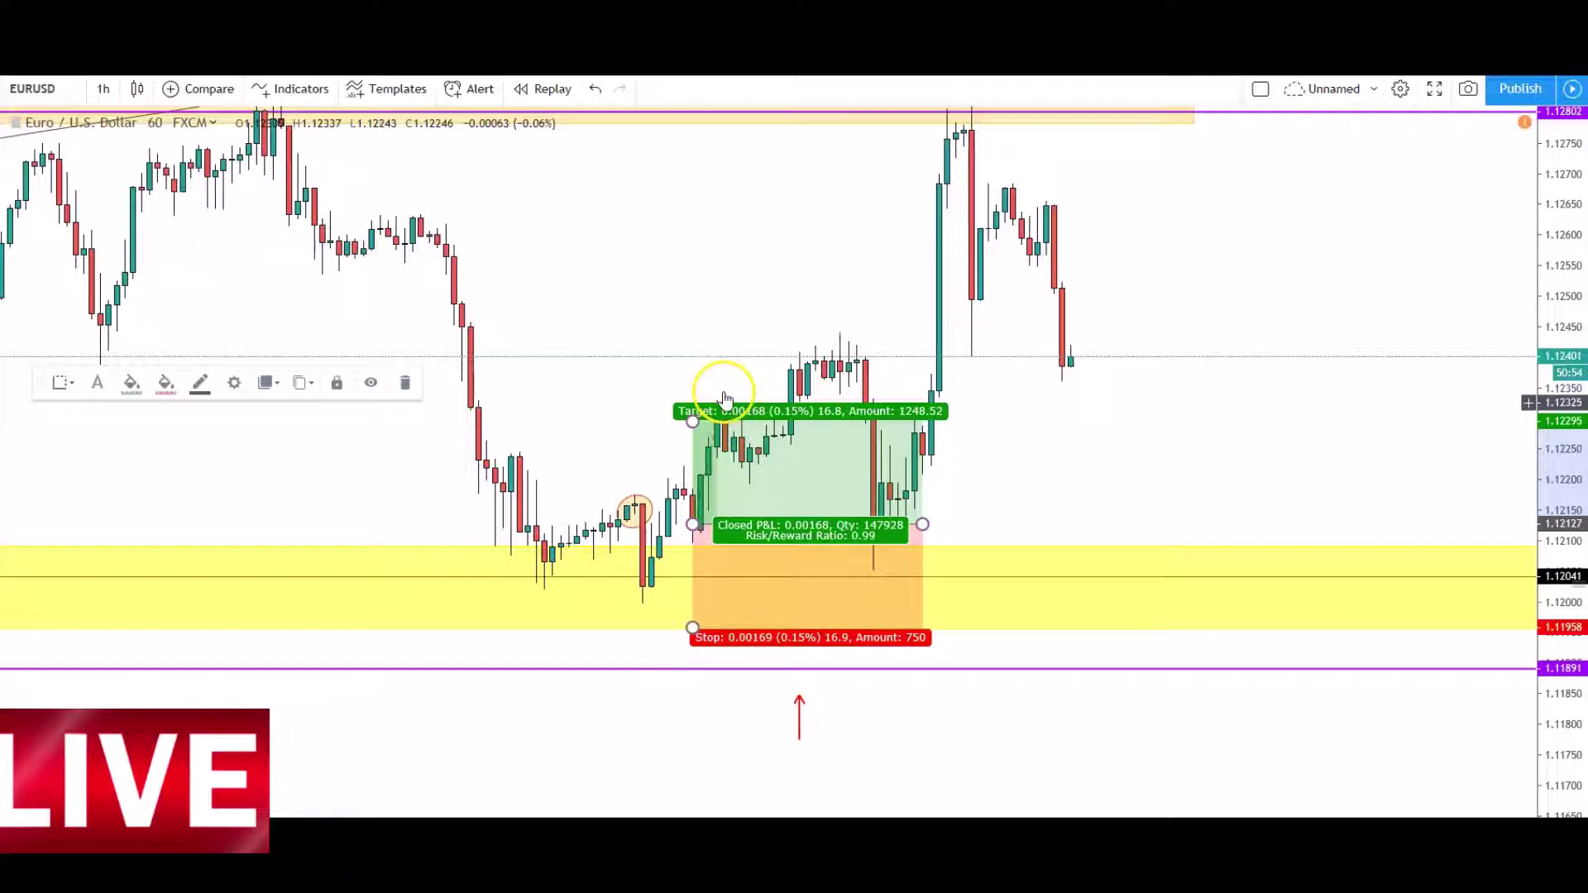
pyautogui.moveTo(694, 421); pyautogui.dragTo(757, 135)
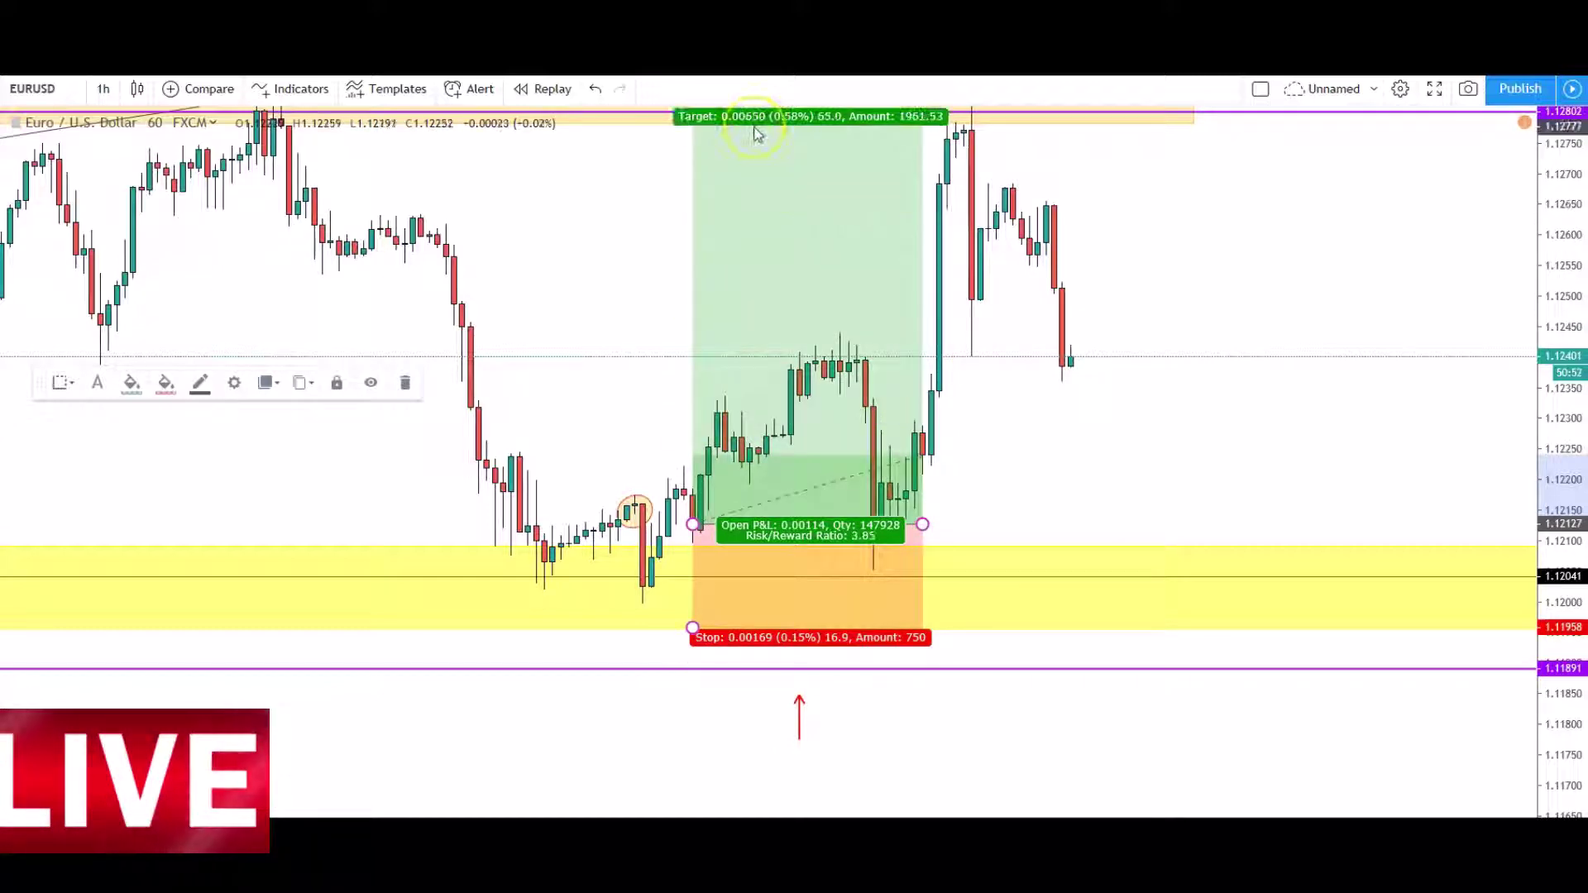
pyautogui.moveTo(922, 524); pyautogui.dragTo(986, 524)
pyautogui.click(1041, 490)
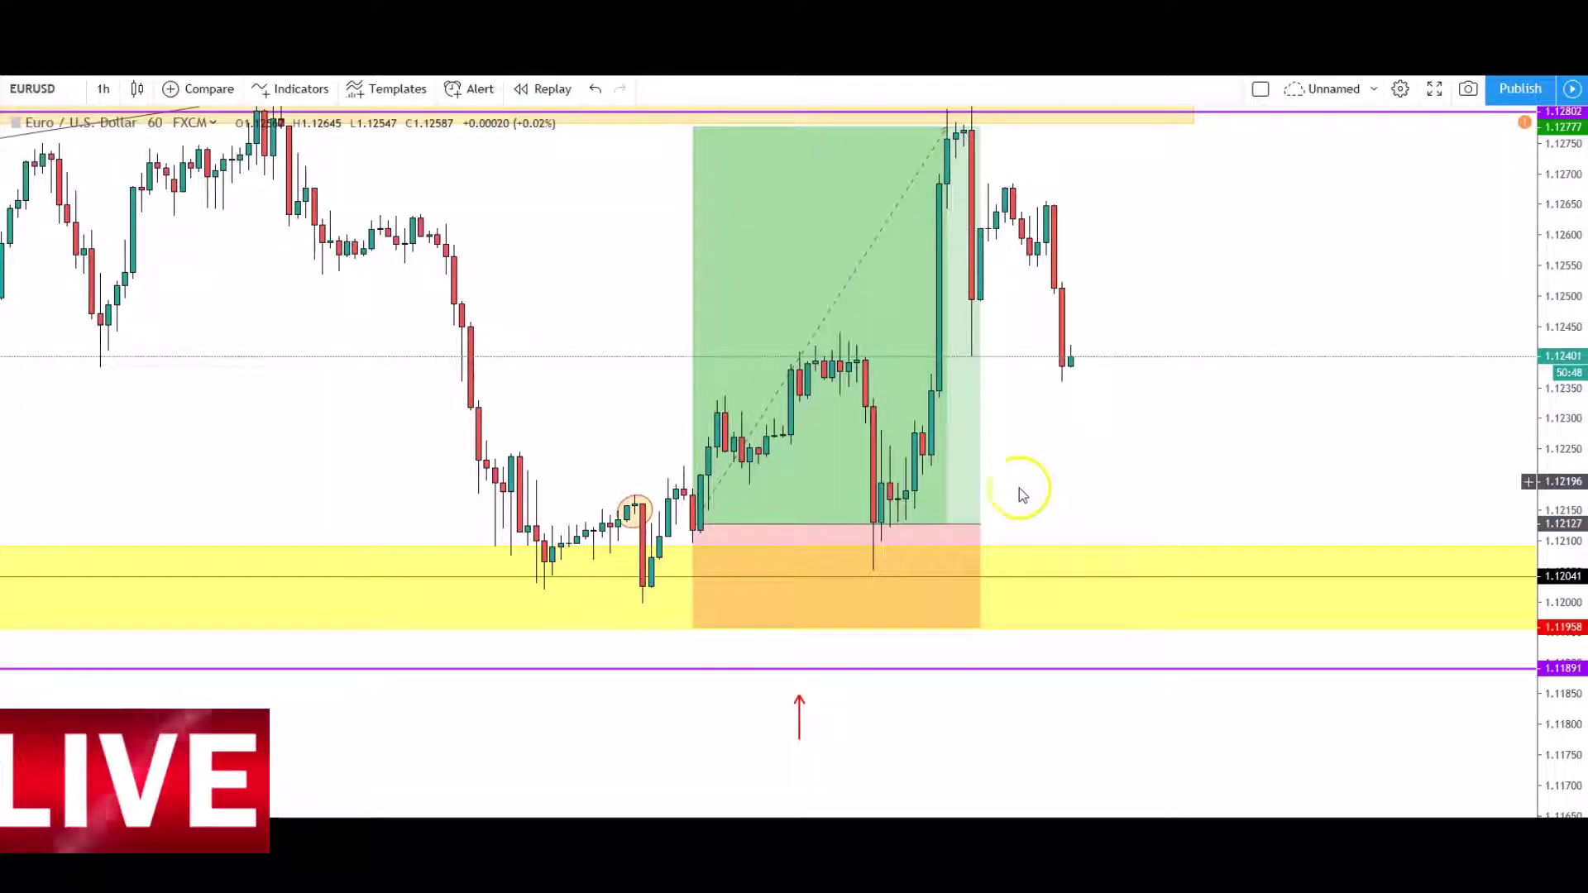
# Step: Examine the long position's entry, stop and target against the first rally, the pullback into the yellow zone and the final move up
pyautogui.click(877, 566)
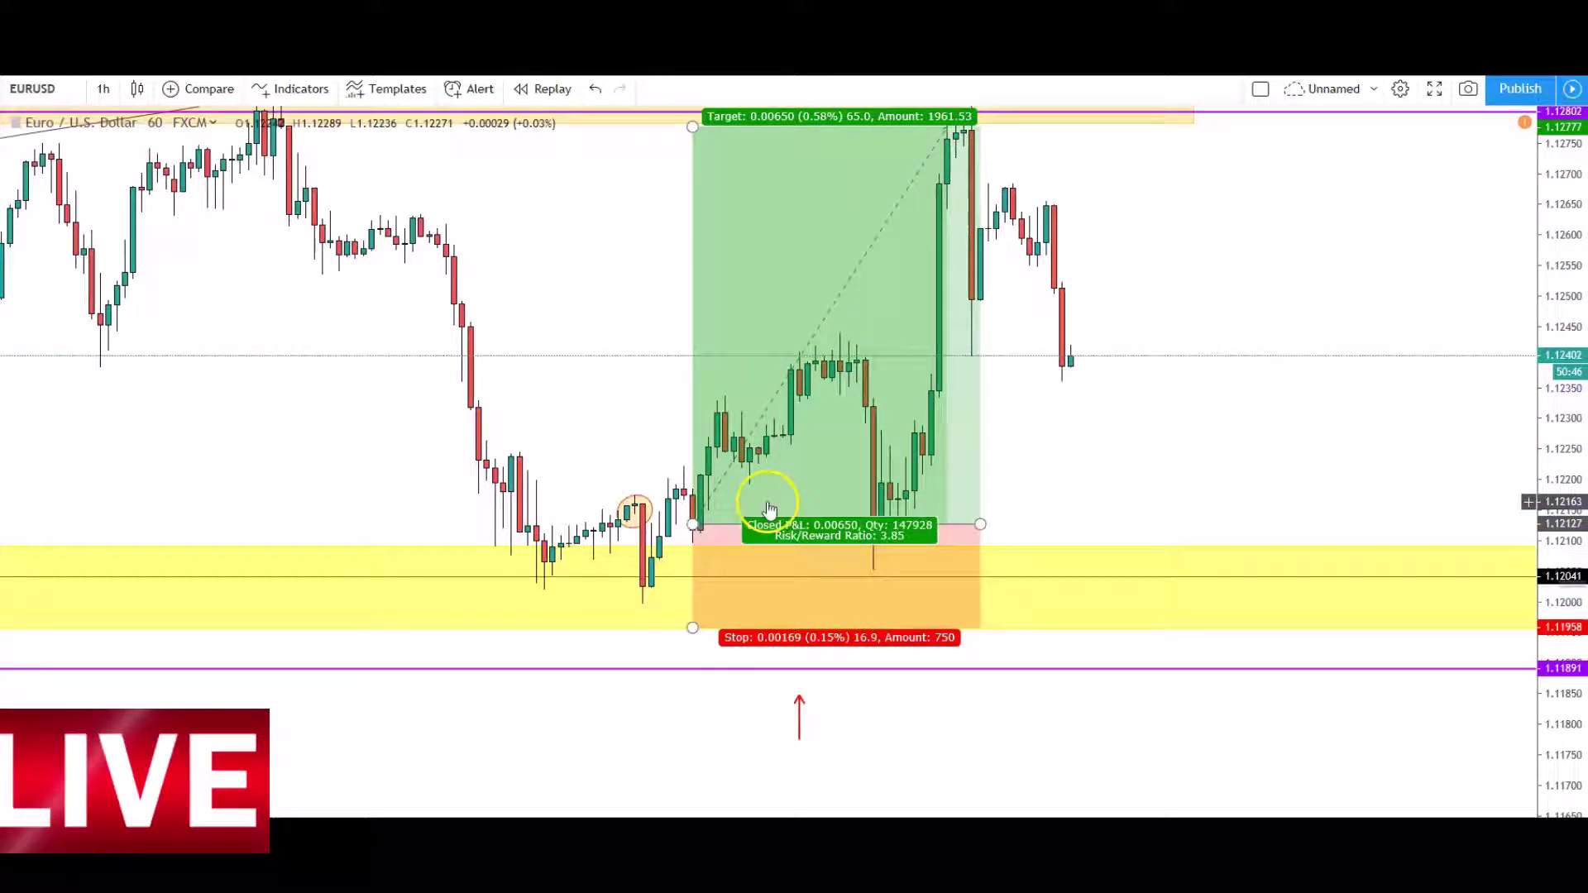
pyautogui.click(701, 526)
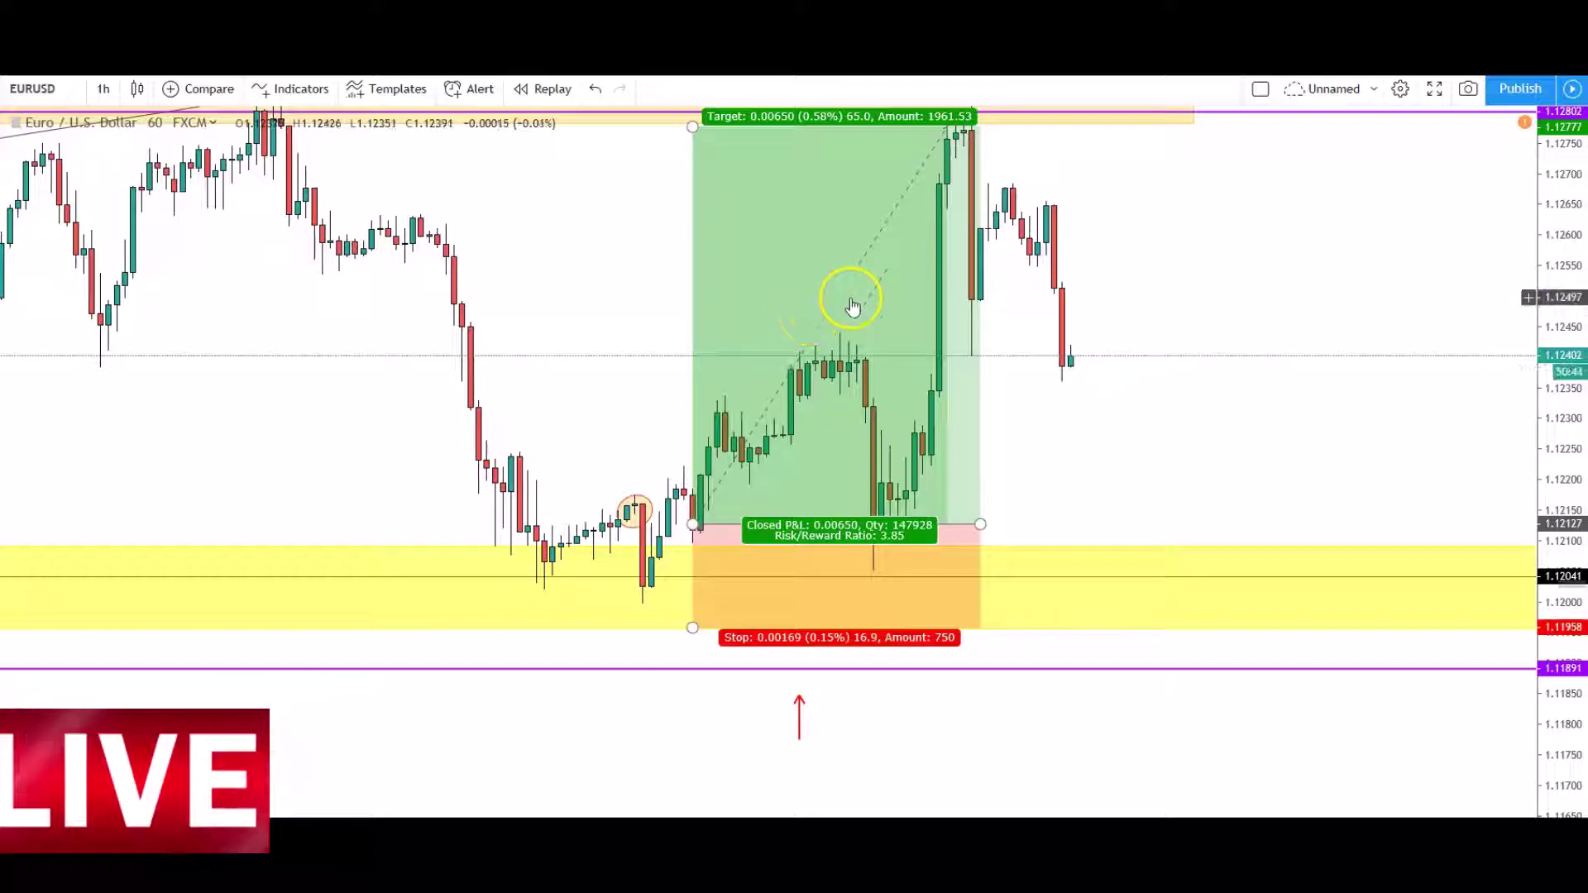
pyautogui.click(688, 528)
pyautogui.click(751, 419)
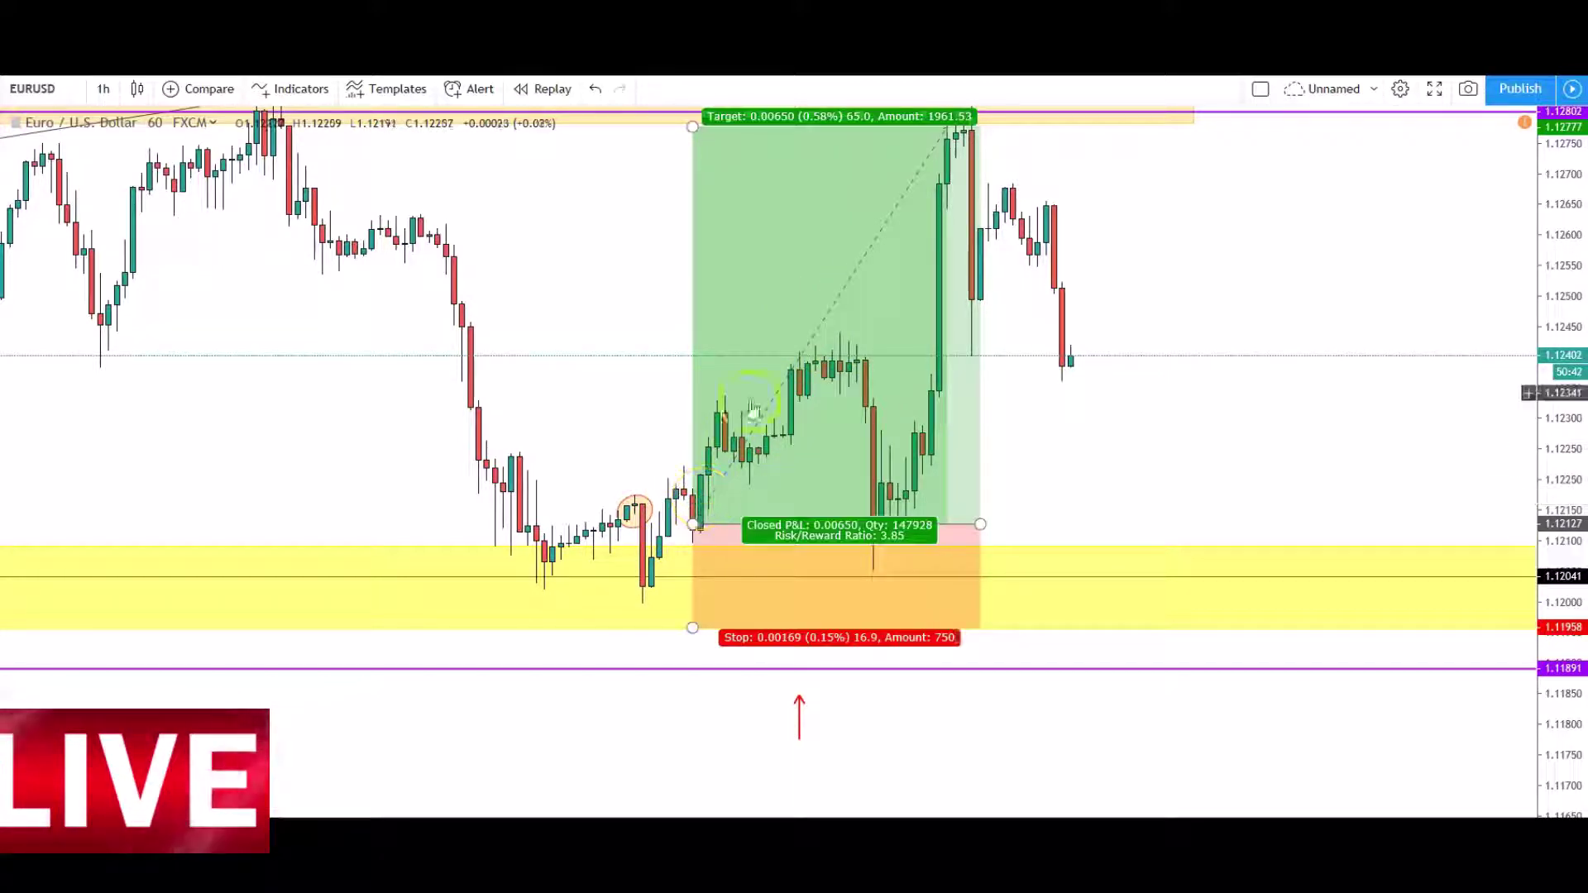
pyautogui.click(867, 577)
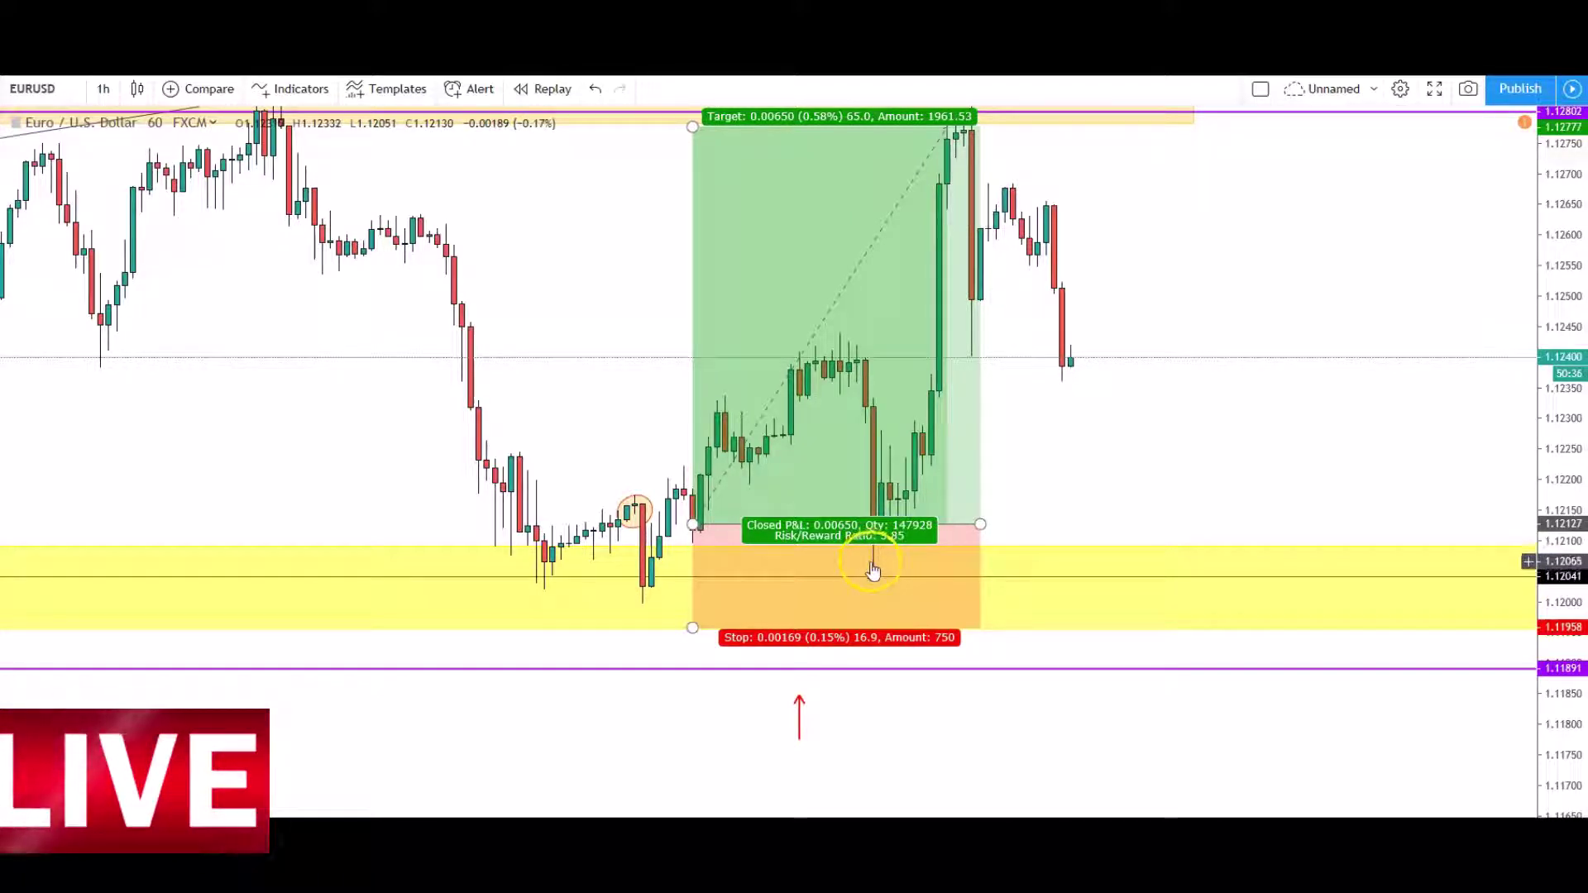
pyautogui.click(650, 569)
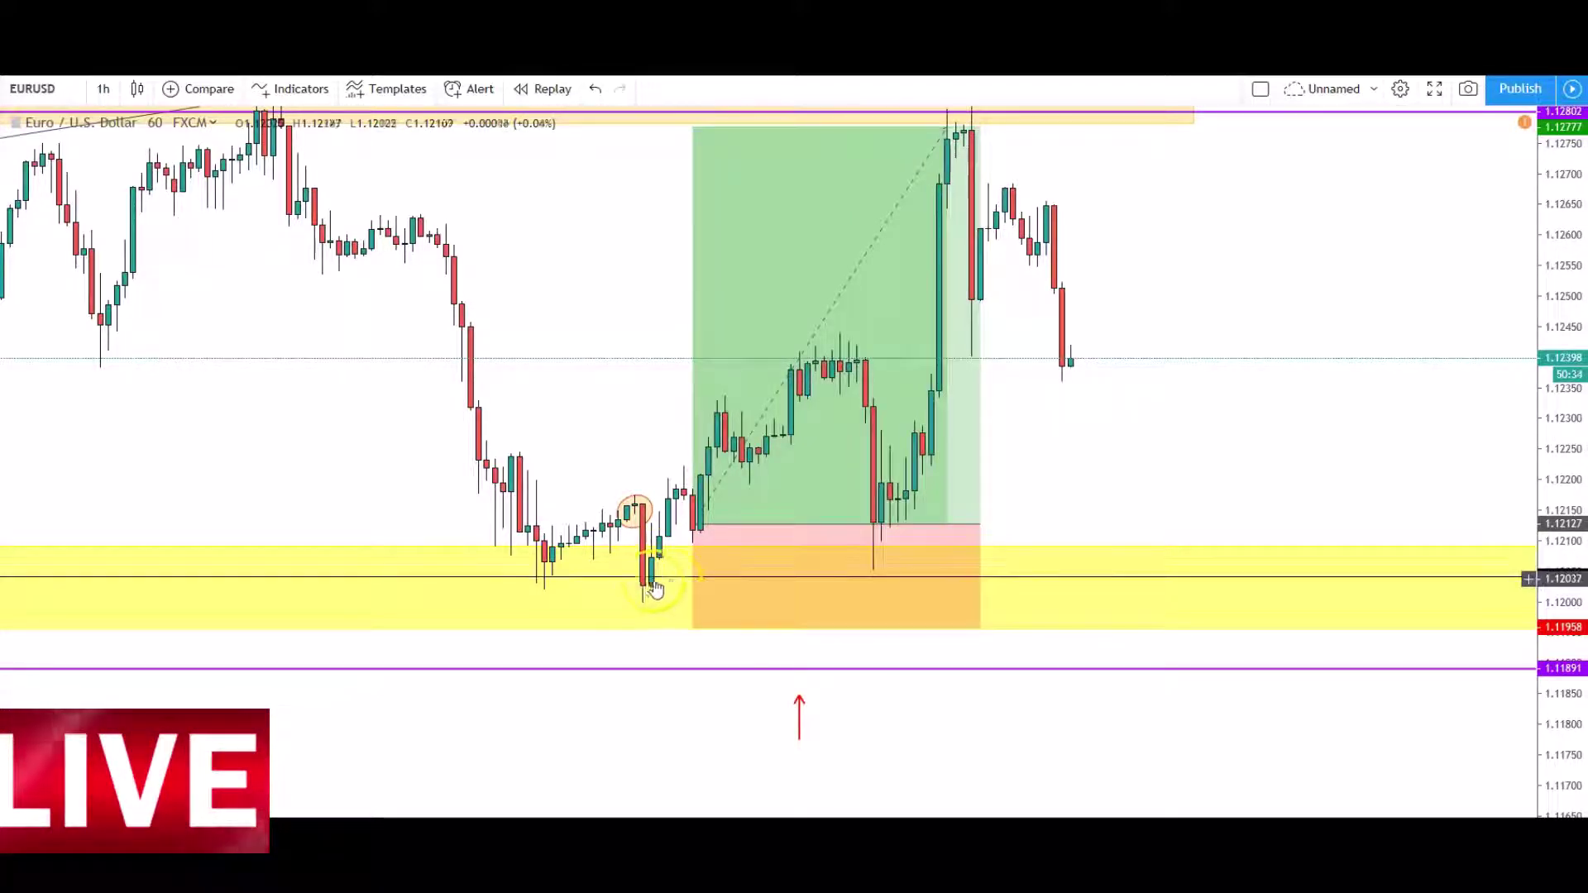
pyautogui.click(707, 594)
pyautogui.click(684, 660)
pyautogui.click(694, 638)
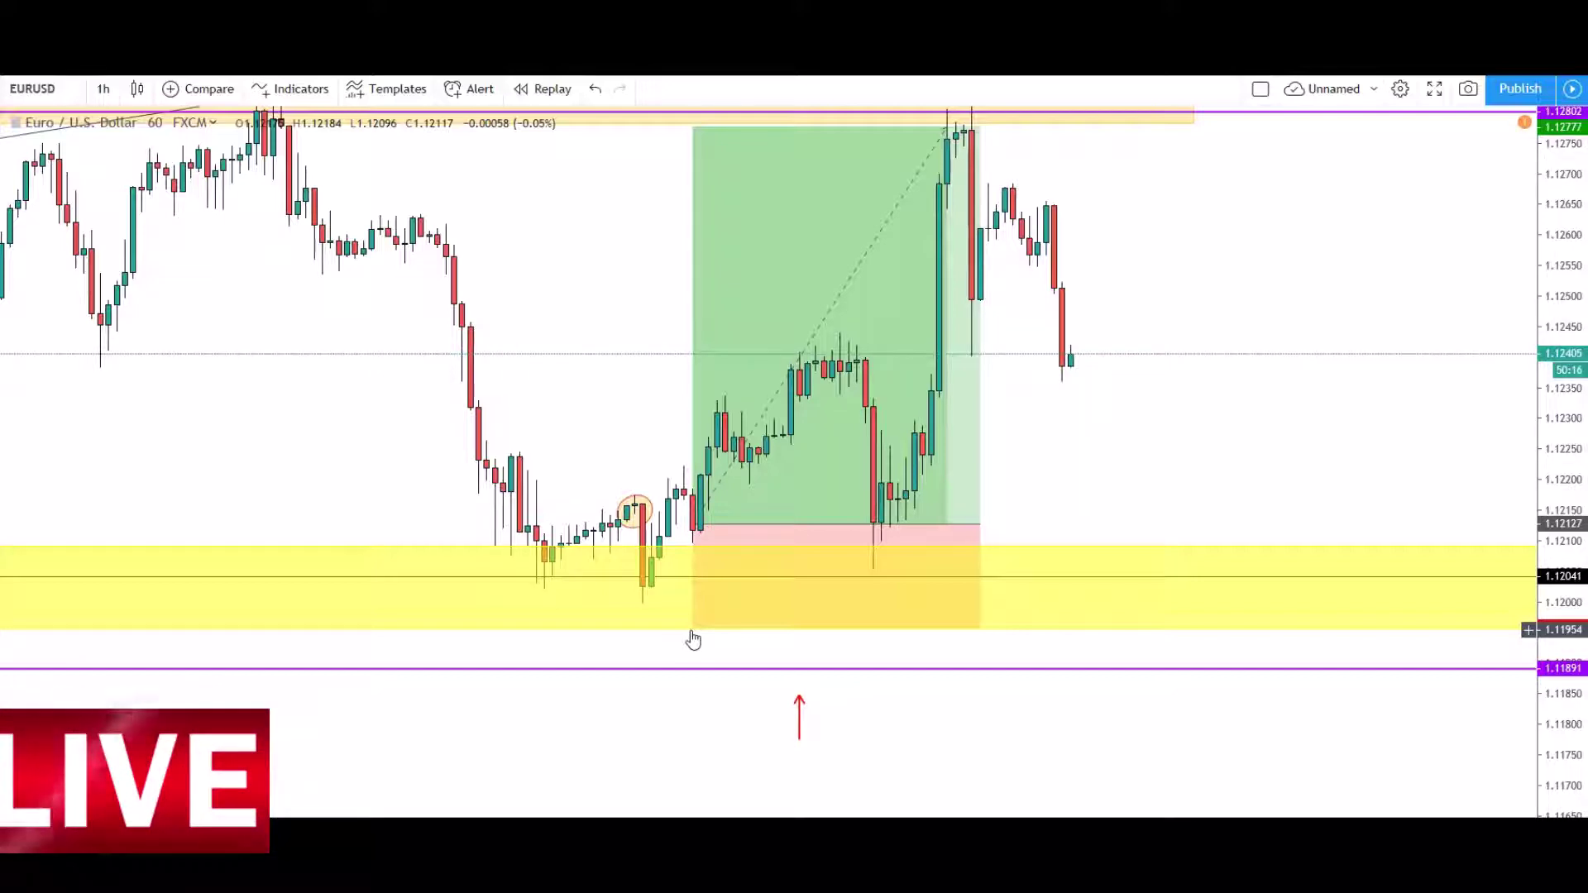
pyautogui.click(808, 345)
pyautogui.click(680, 454)
pyautogui.click(815, 337)
pyautogui.click(882, 467)
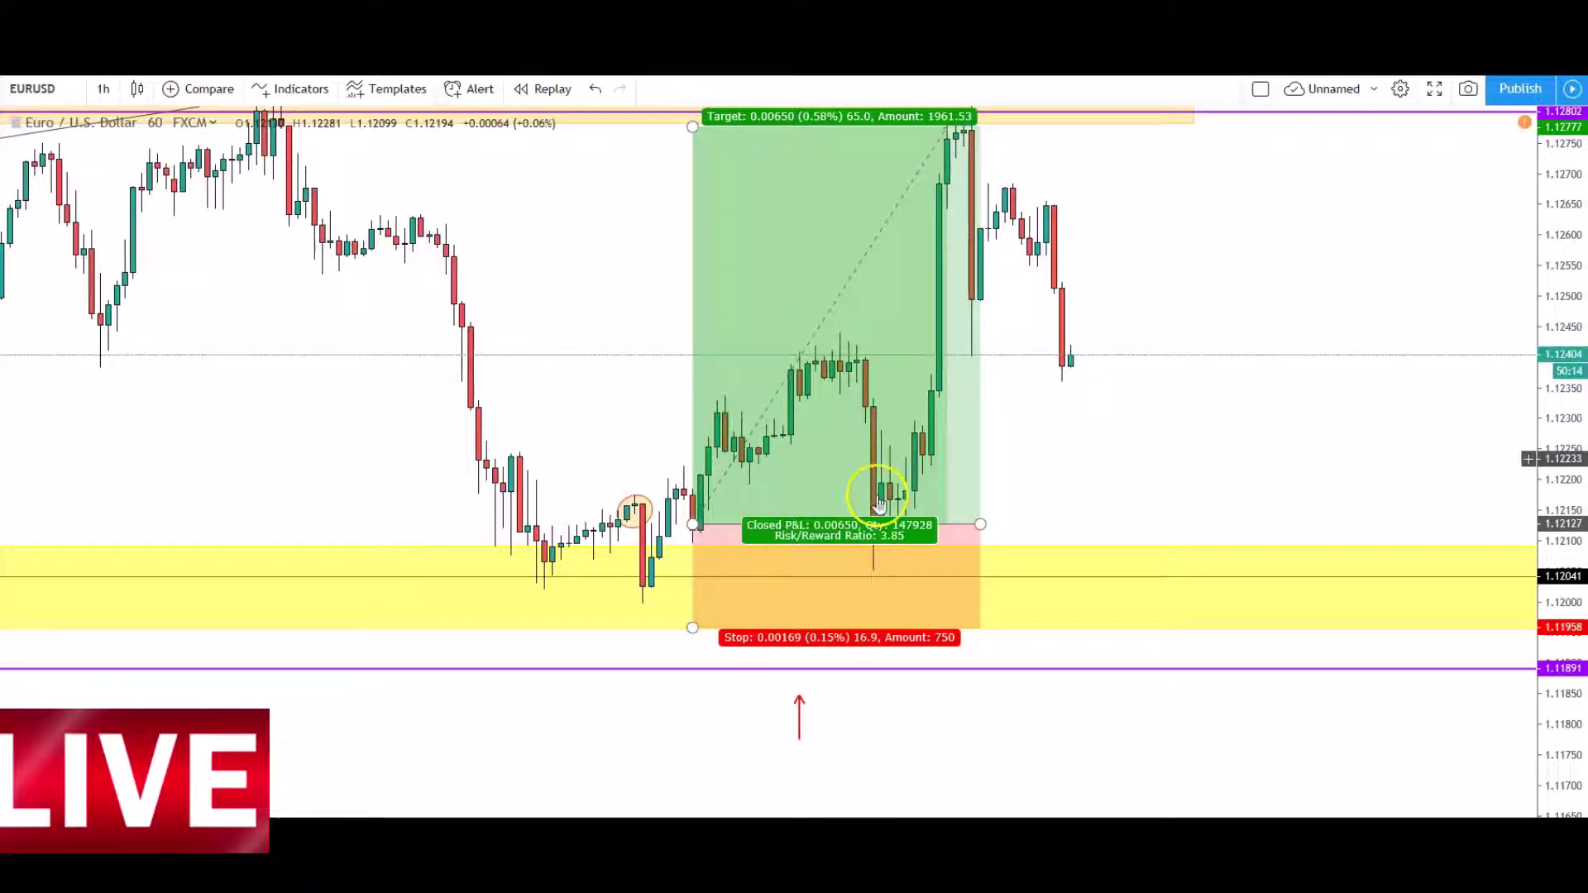
pyautogui.click(766, 419)
pyautogui.click(792, 410)
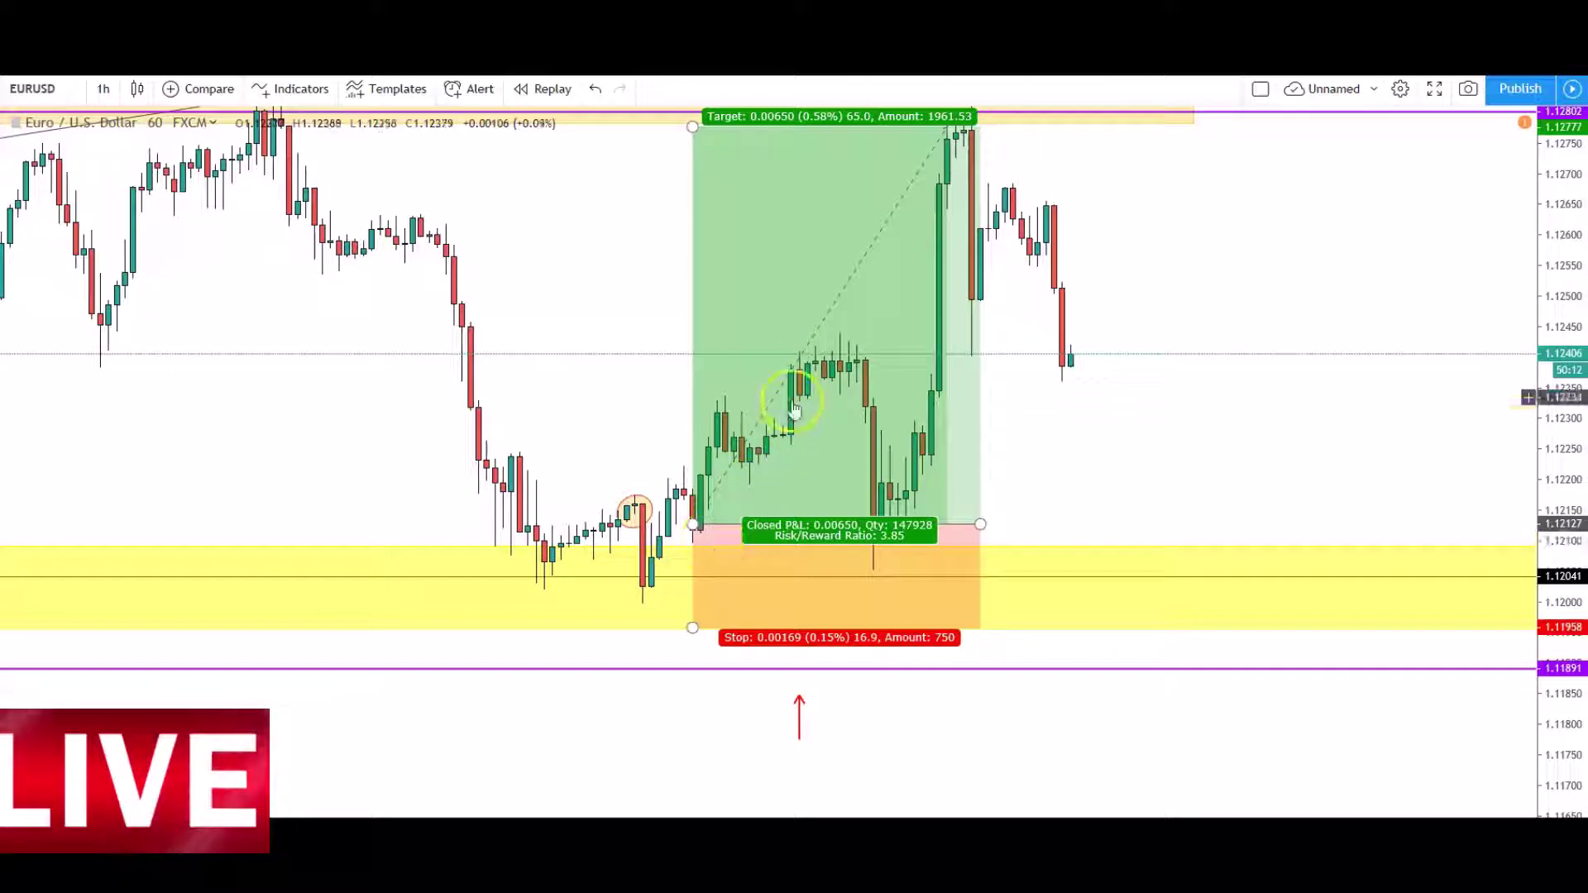
pyautogui.click(882, 521)
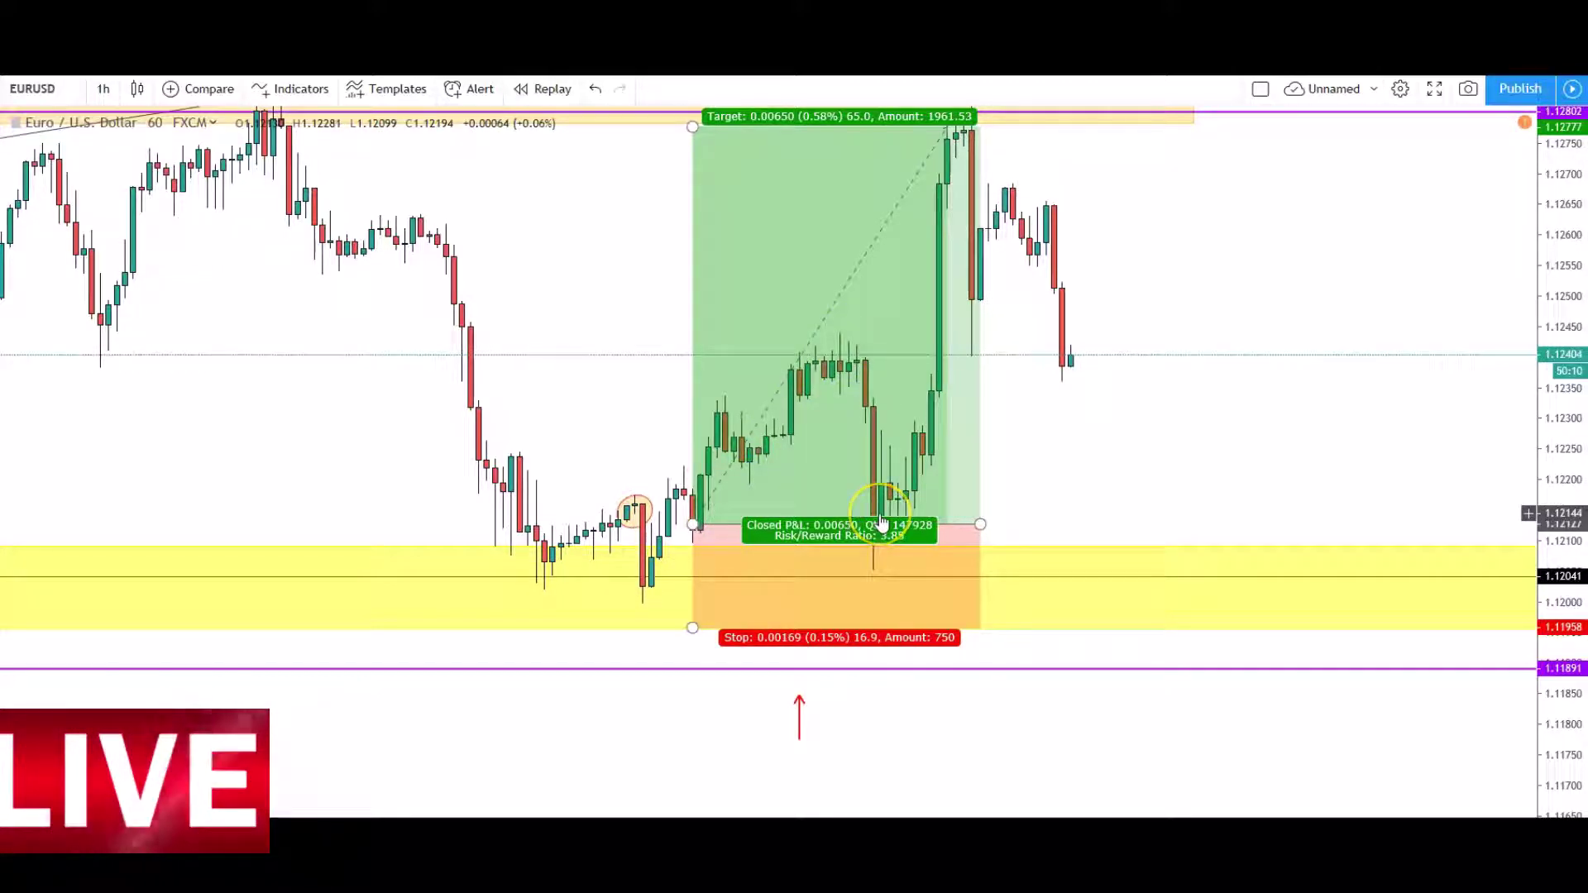
pyautogui.click(915, 694)
pyautogui.click(966, 532)
pyautogui.click(1095, 400)
pyautogui.click(873, 453)
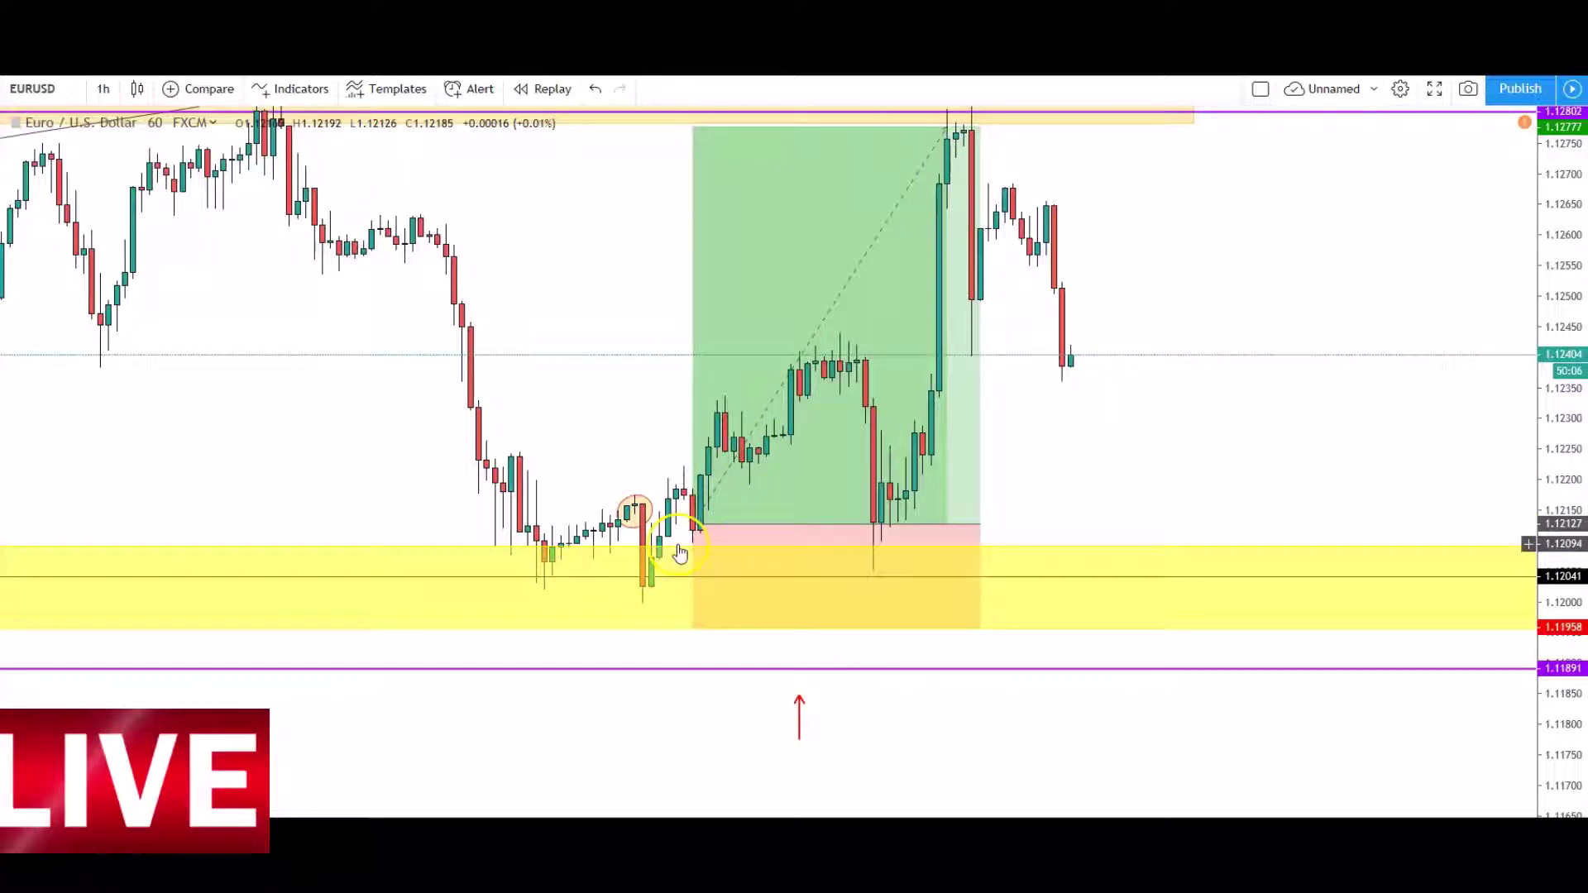
pyautogui.click(815, 358)
pyautogui.click(846, 342)
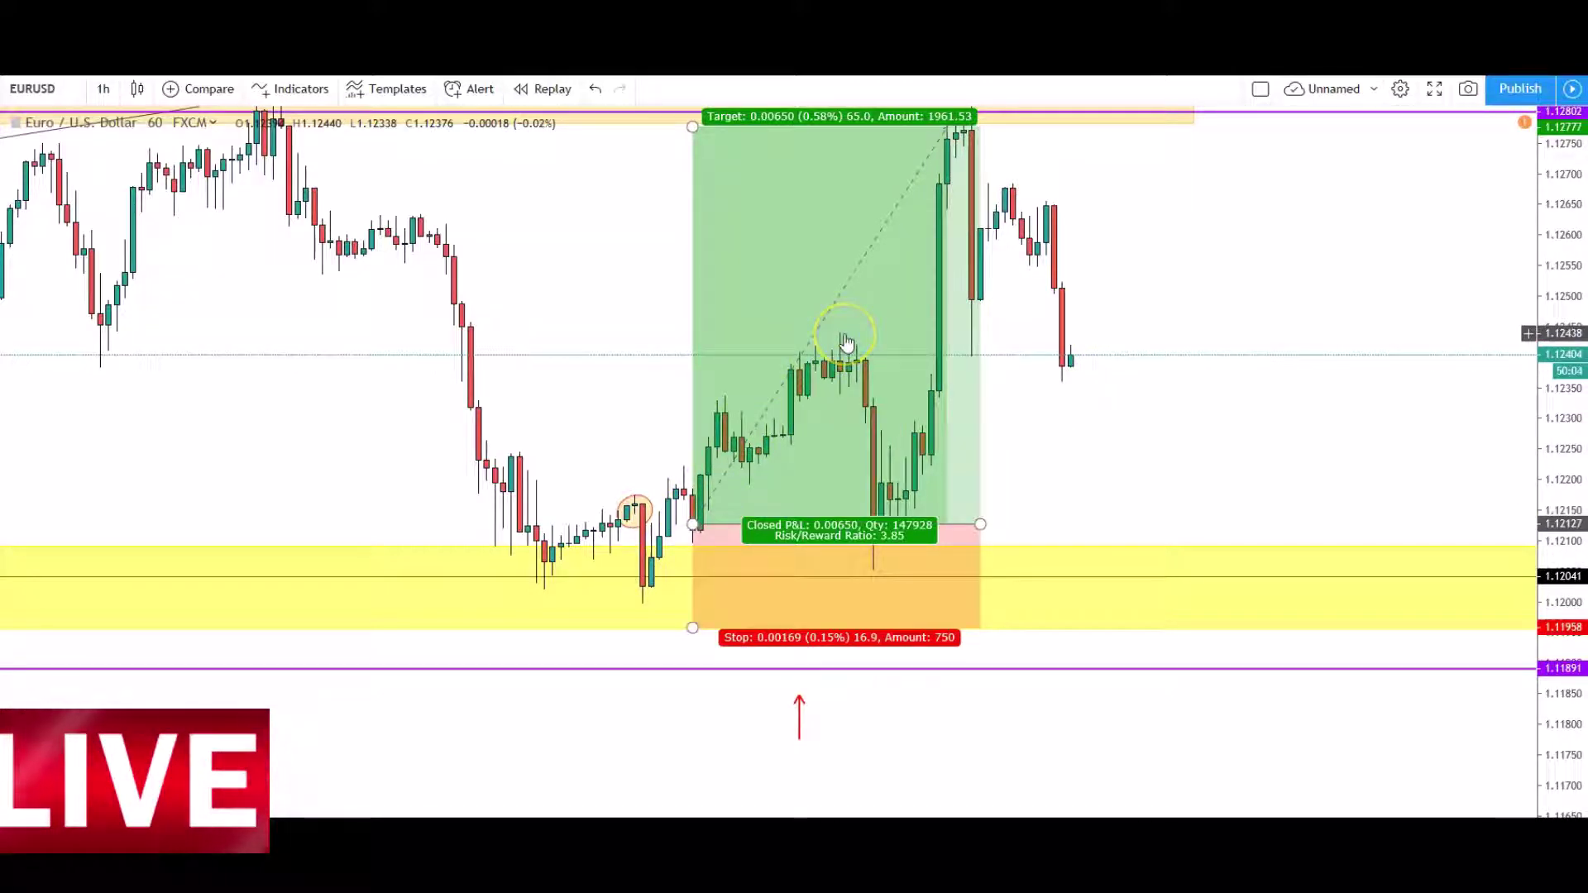
pyautogui.click(672, 560)
pyautogui.click(689, 532)
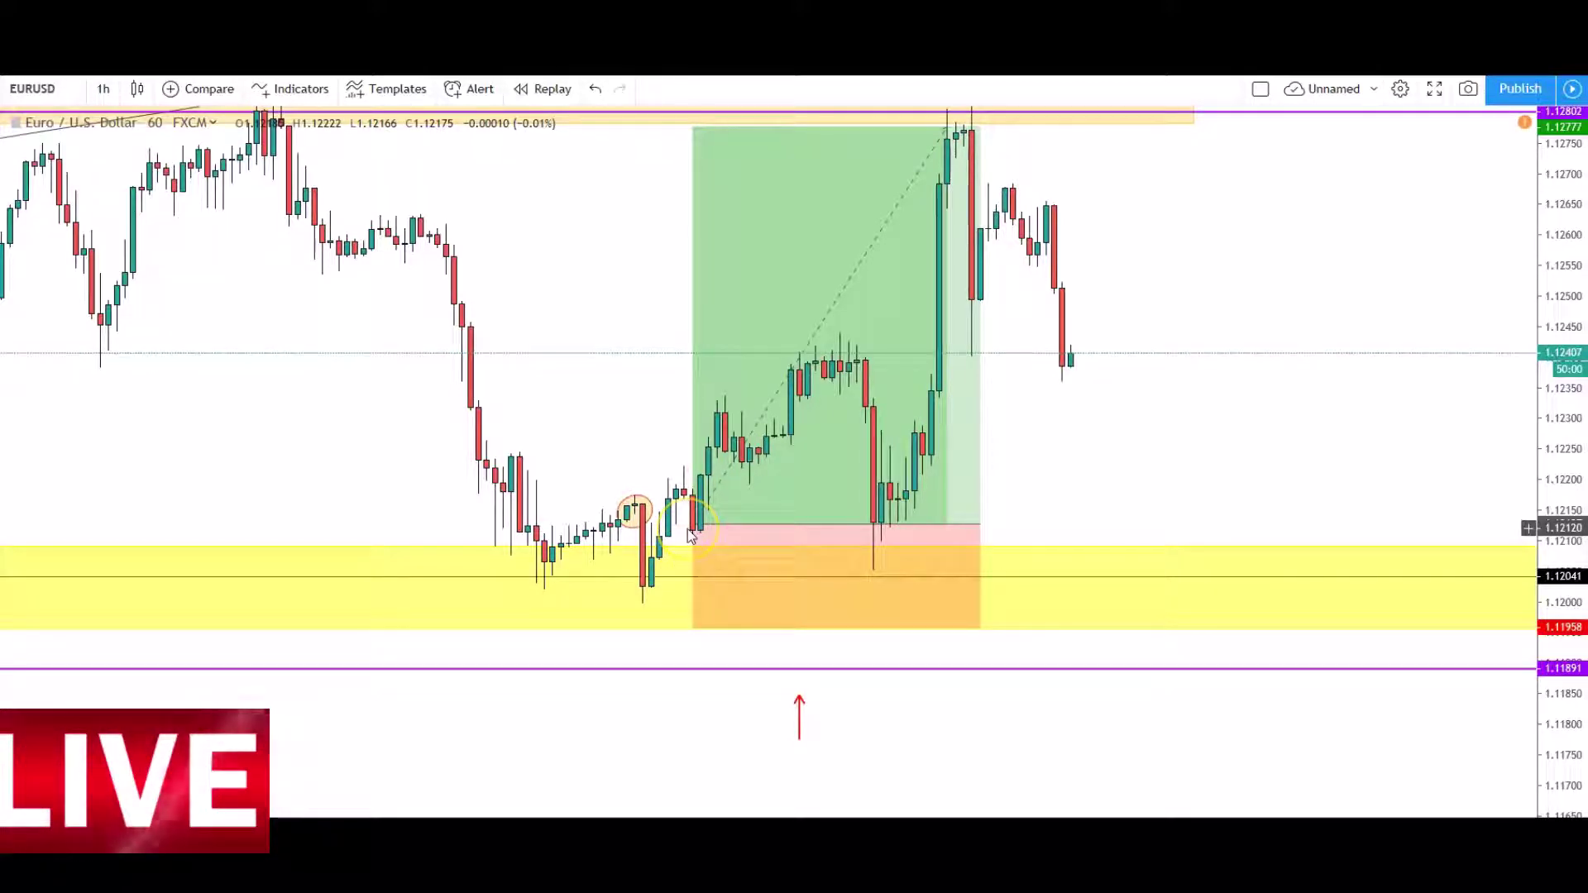
pyautogui.click(703, 505)
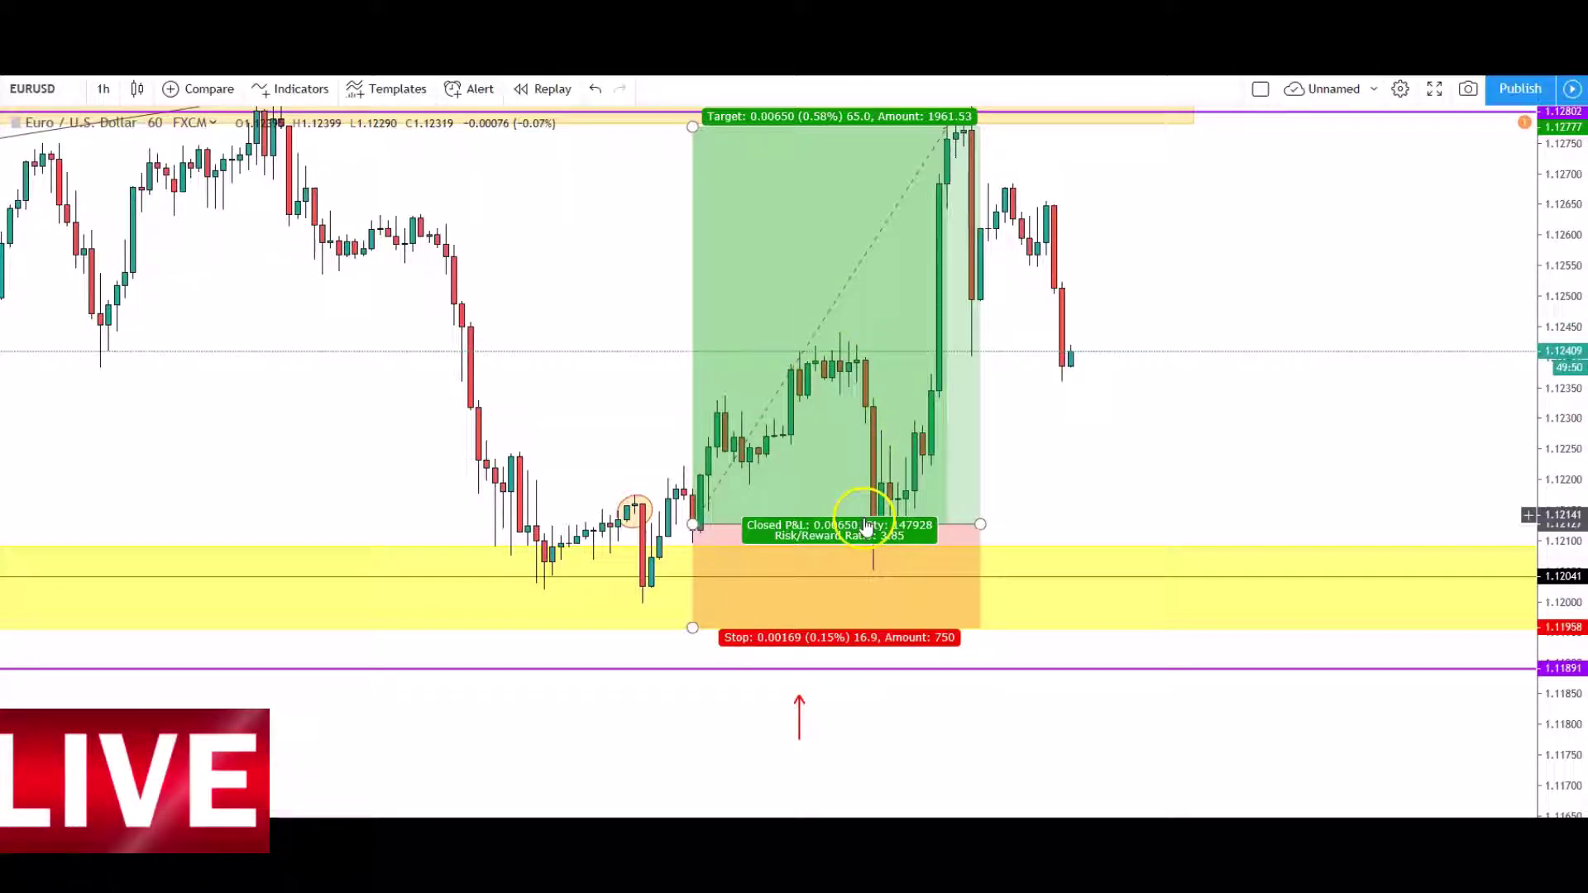
# Step: Switch the chart to EURGBP and mark the sharp sell-off from about 0.90394 to about 0.89772 with a yellow rectangle
pyautogui.click(885, 379)
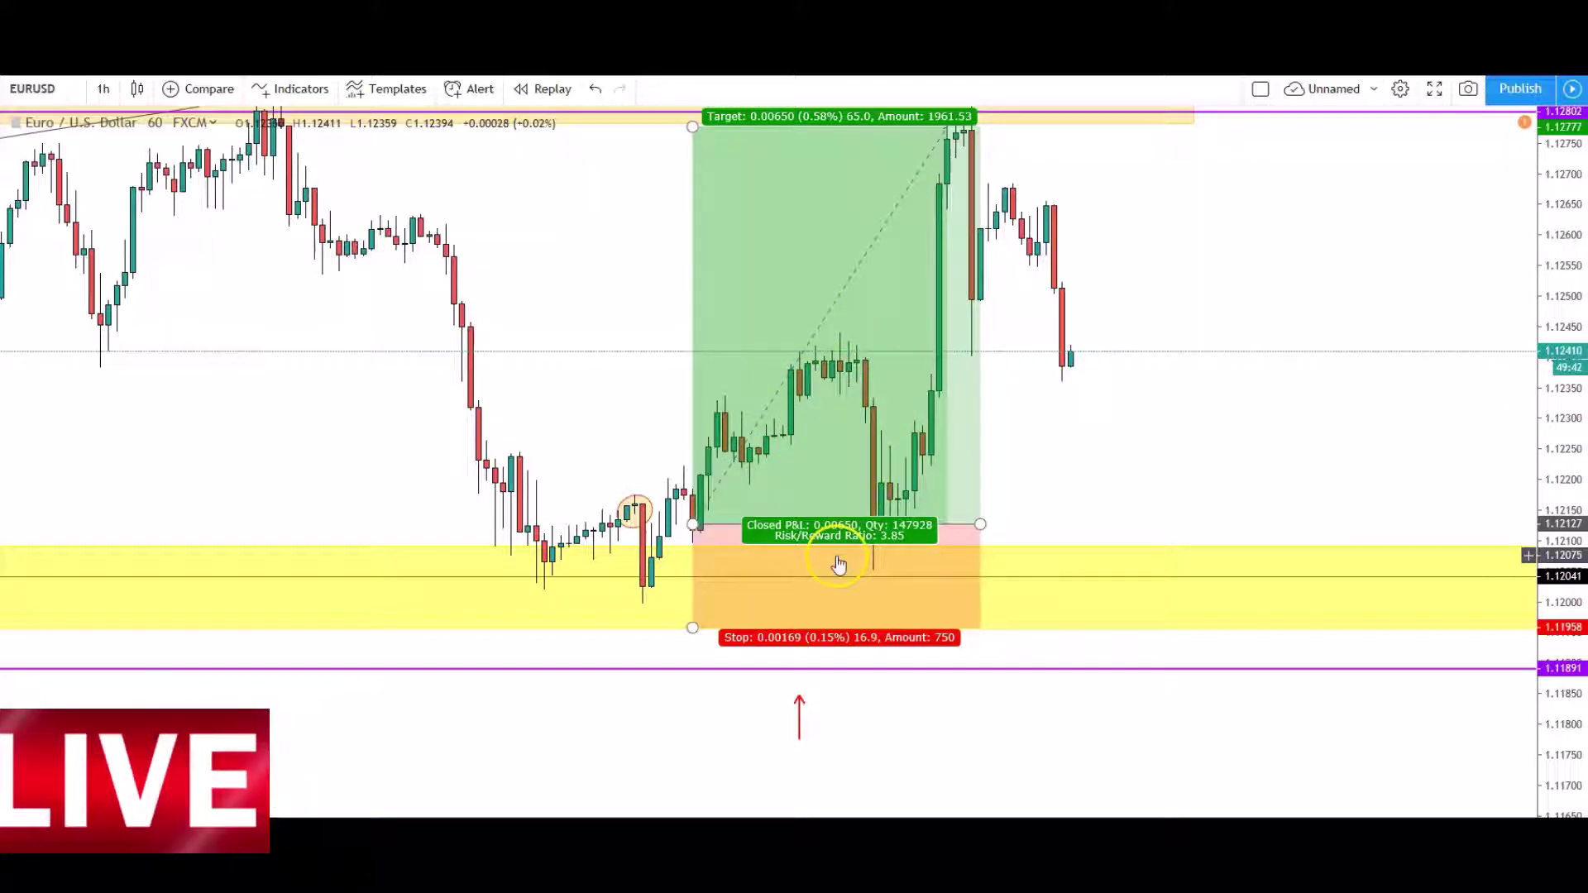
pyautogui.click(31, 92)
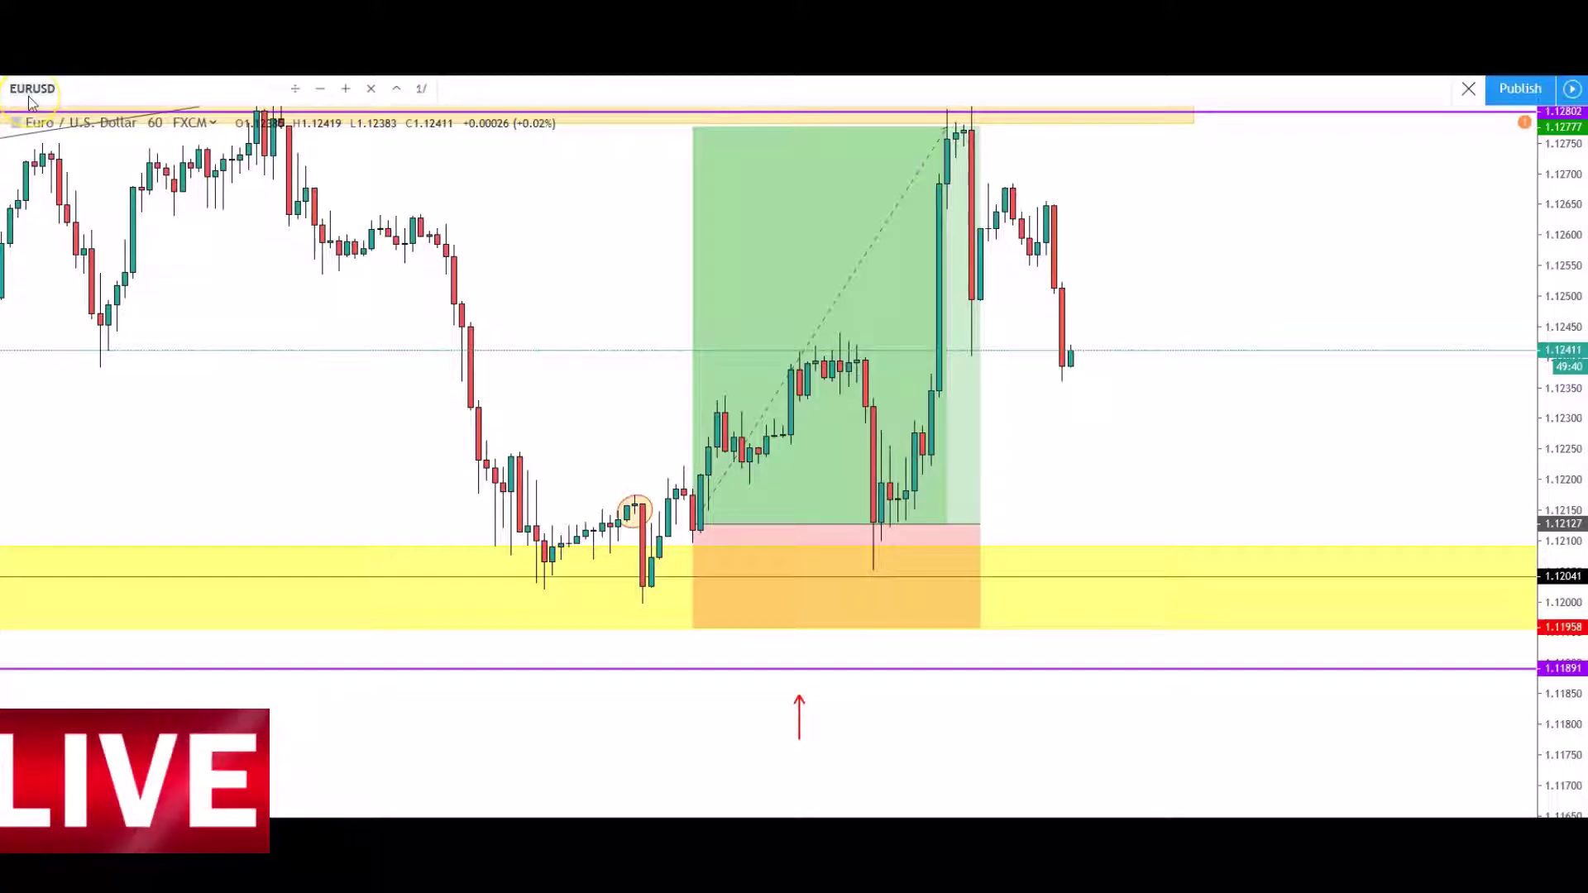
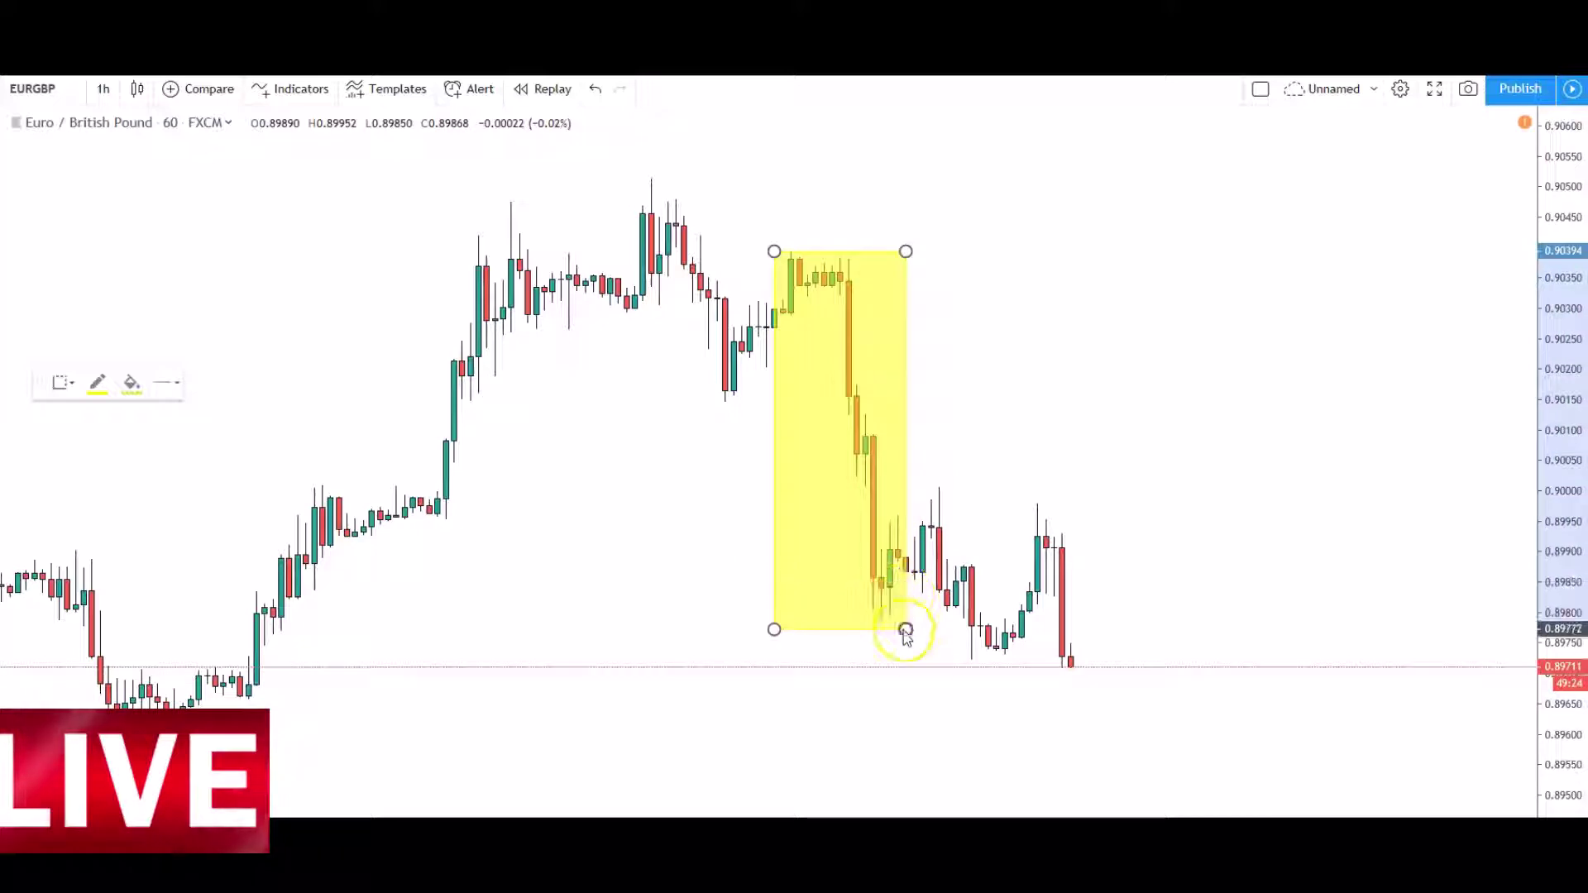
pyautogui.click(965, 340)
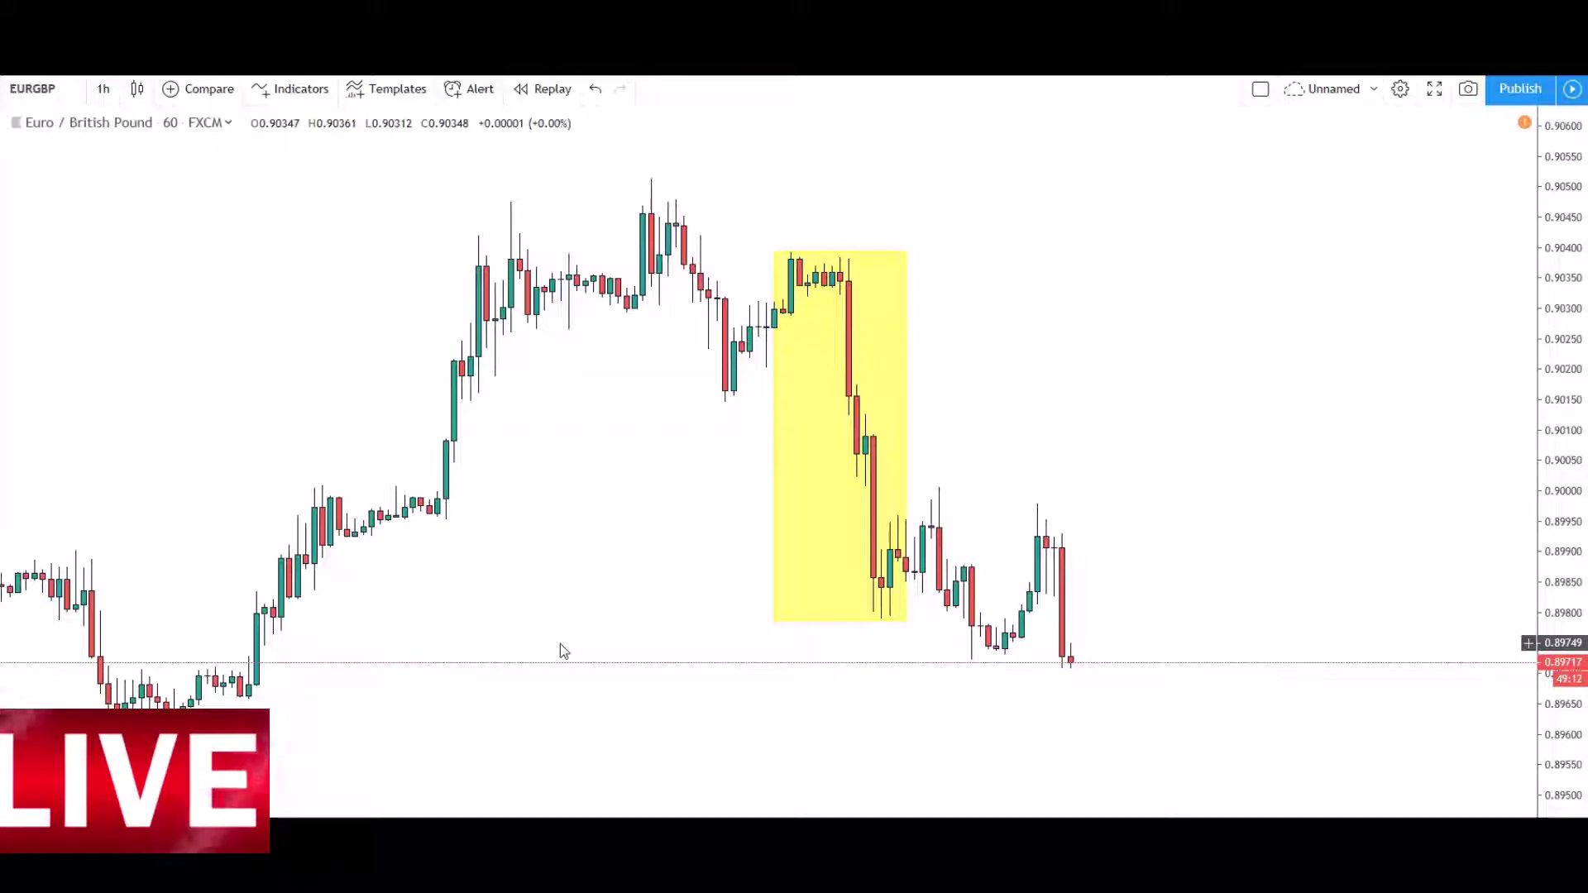
pyautogui.moveTo(625, 643); pyautogui.dragTo(681, 539)
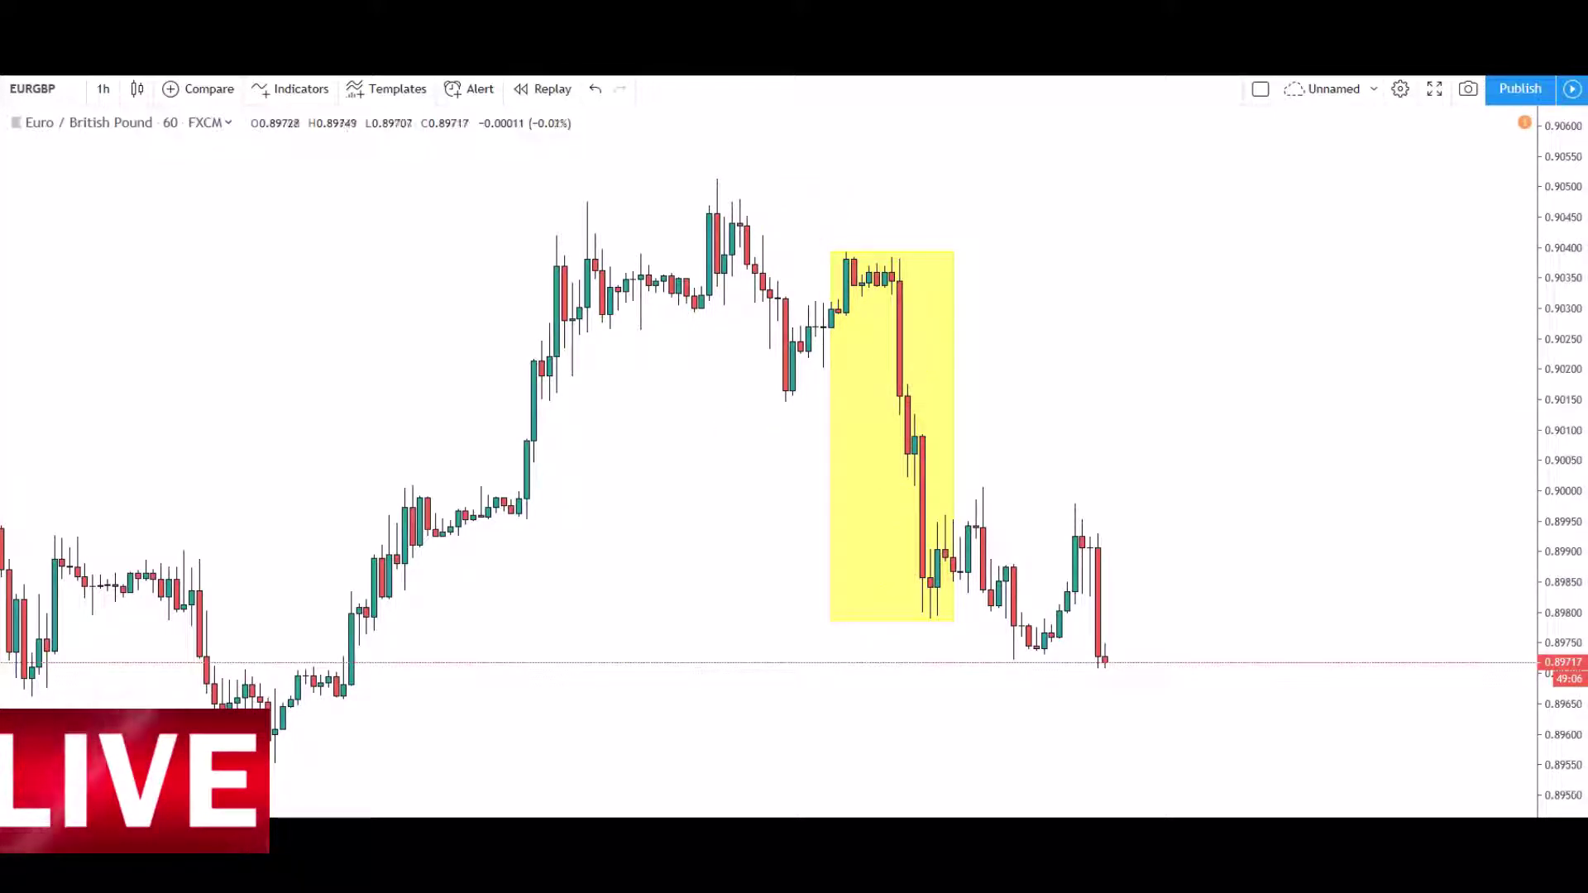
# Step: Switch the chart back to the FXCM EURUSD symbol
pyautogui.click(38, 98)
pyautogui.press('BackSpace')
pyautogui.press('BackSpace')
pyautogui.press('BackSpace')
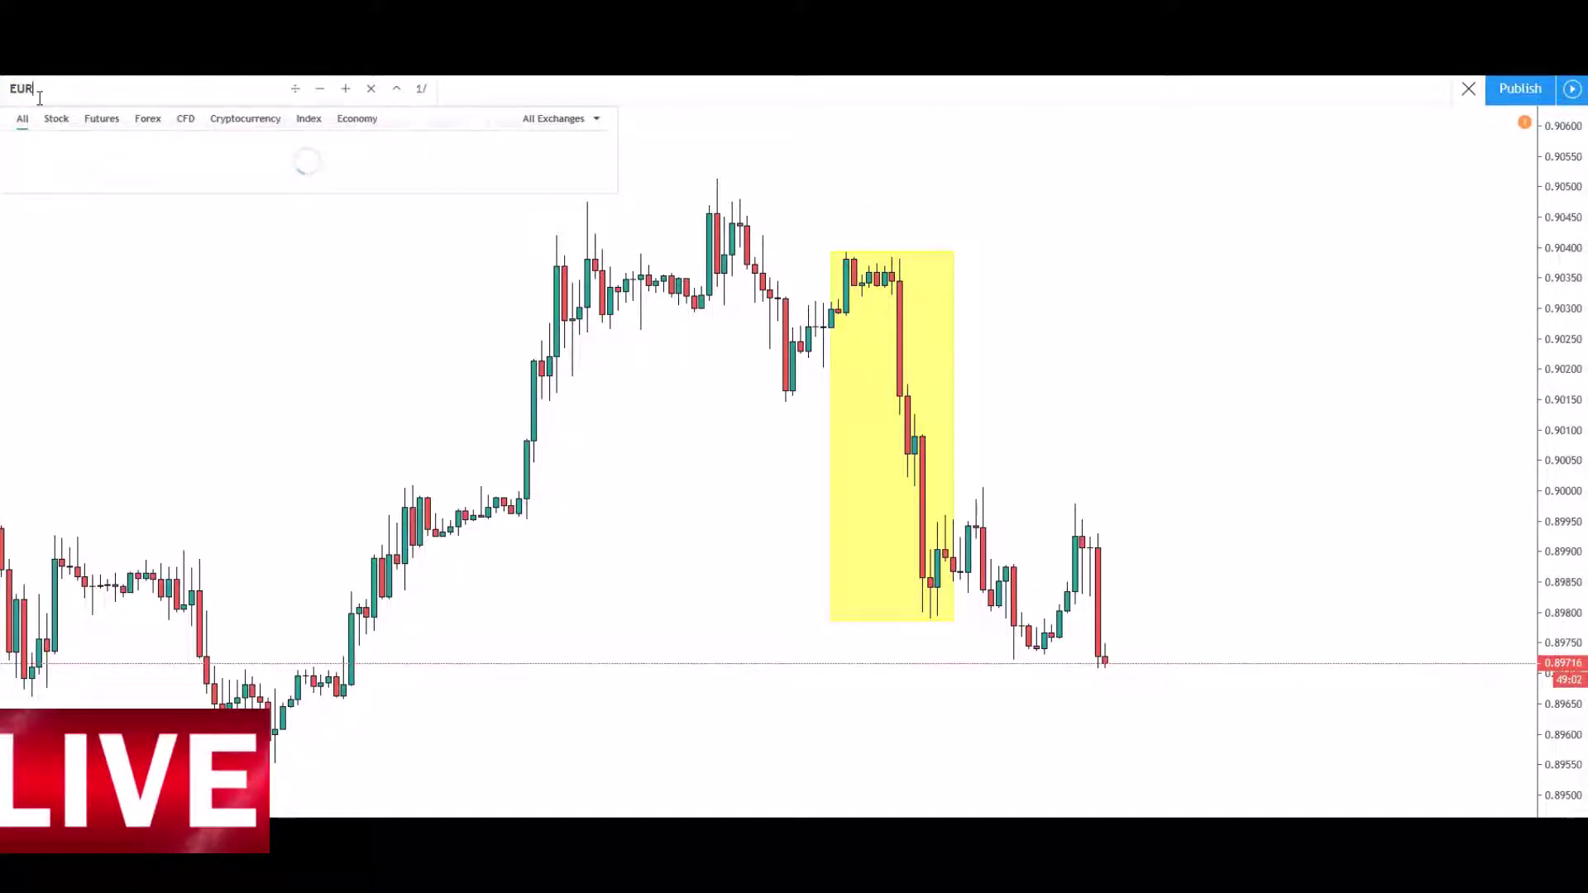
pyautogui.press('BackSpace')
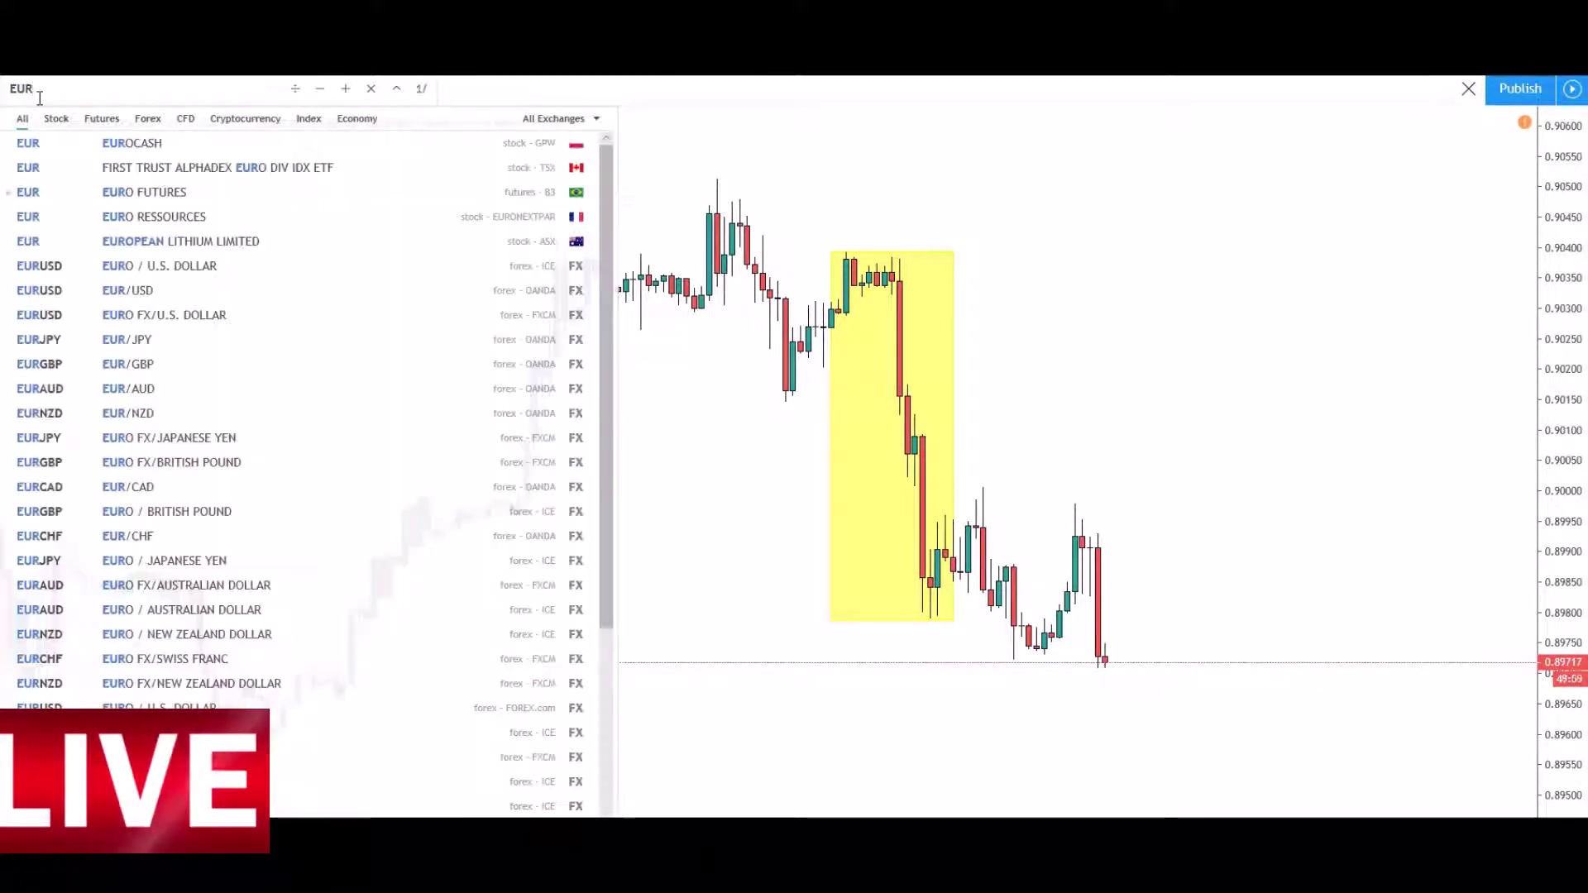
pyautogui.write('USD')
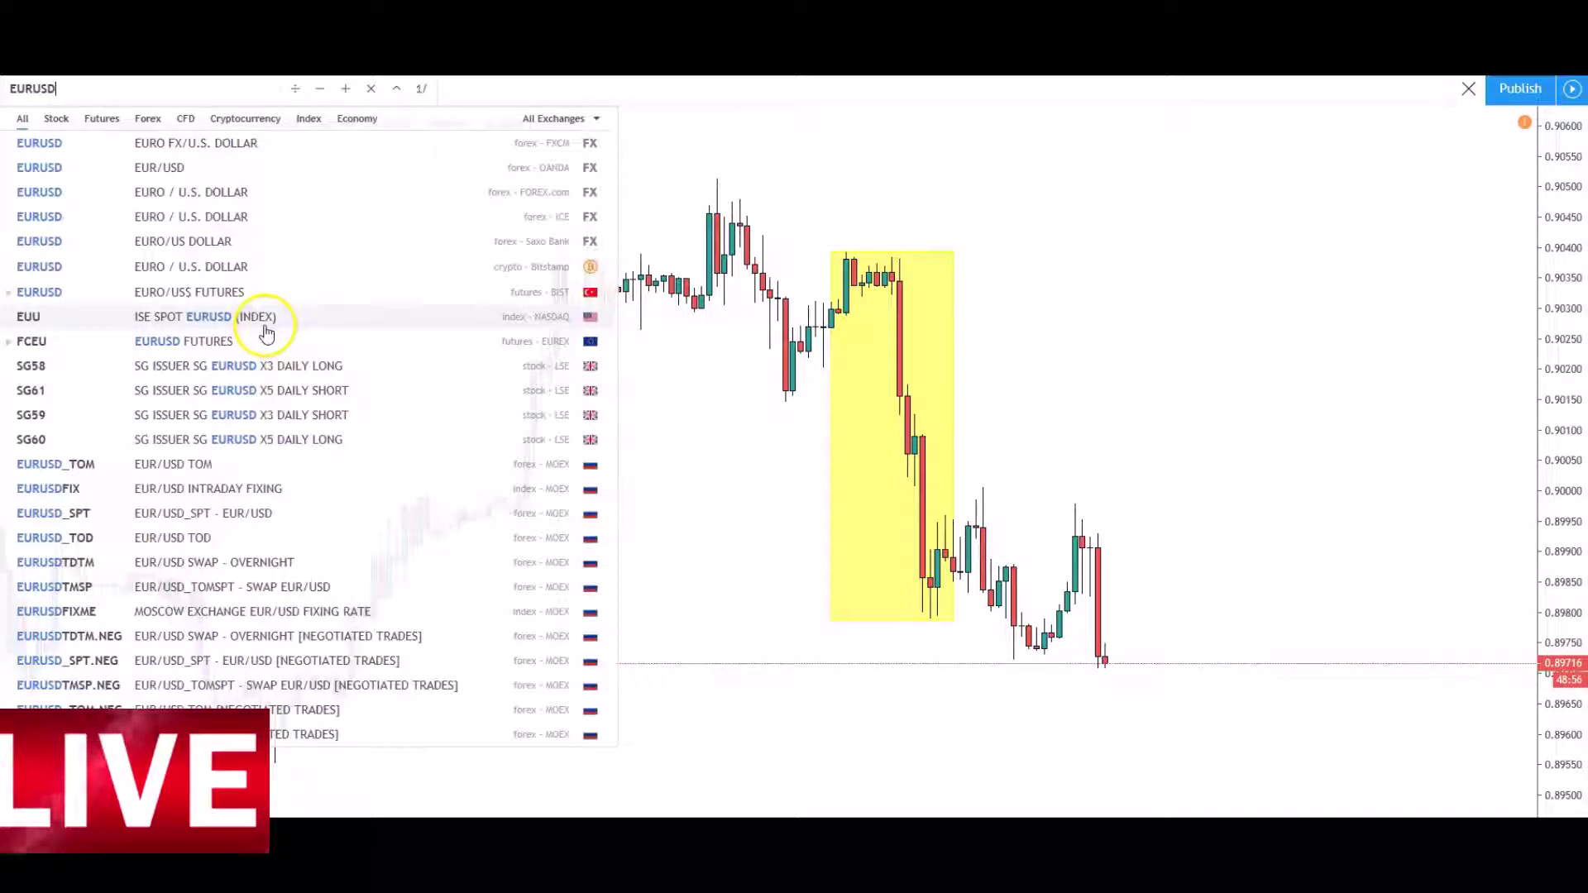
pyautogui.press('Return')
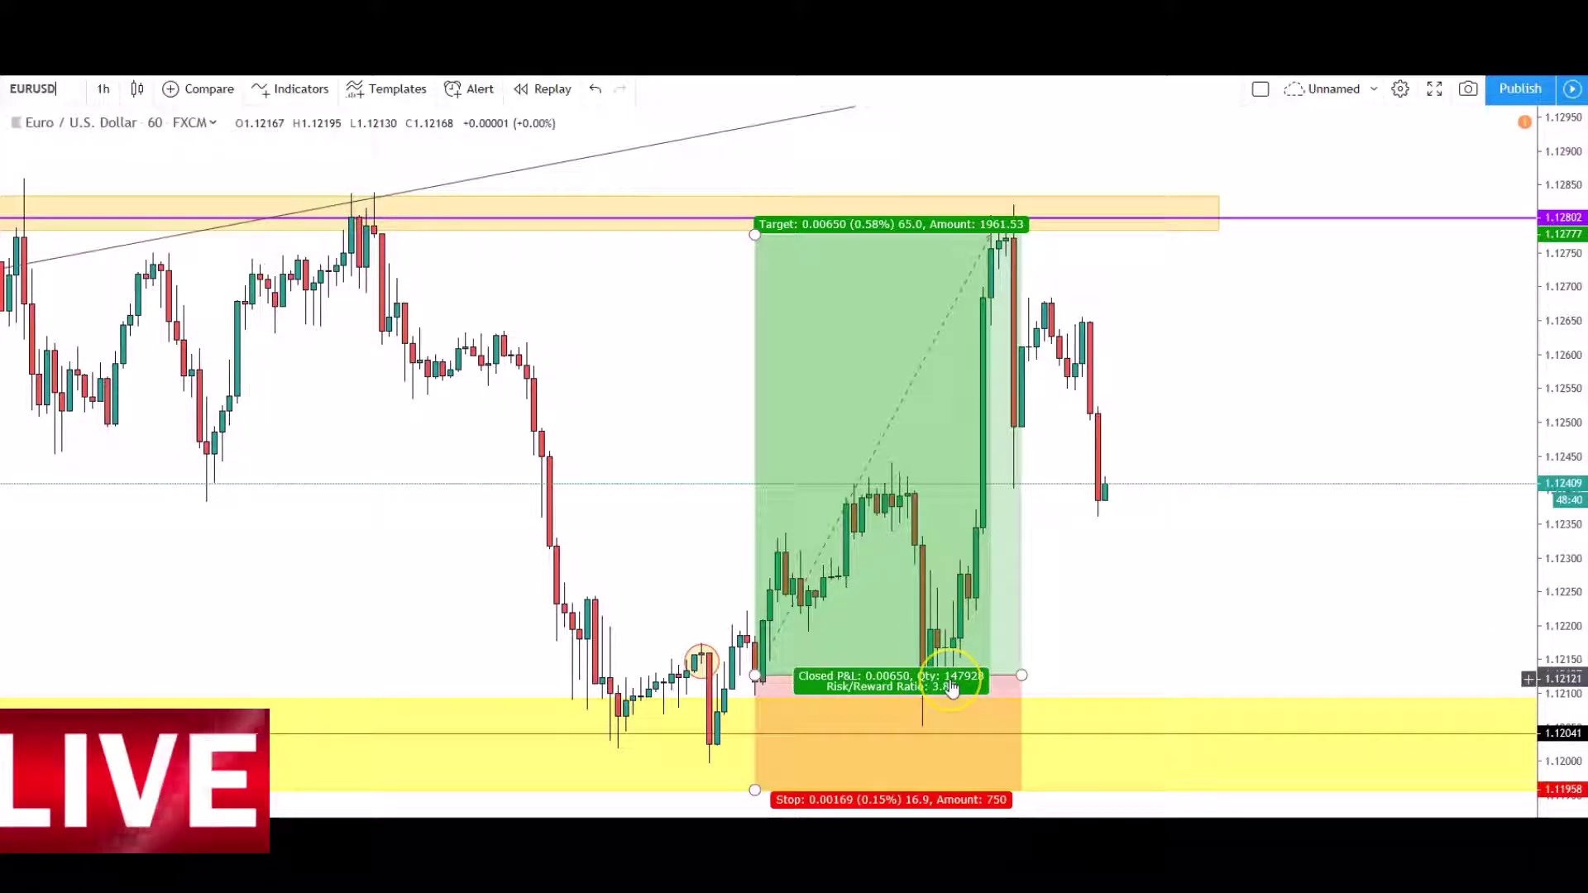
# Step: Raise the long position's target to about 1.12795, just below the purple resistance line in the upper orange zone
pyautogui.click(760, 685)
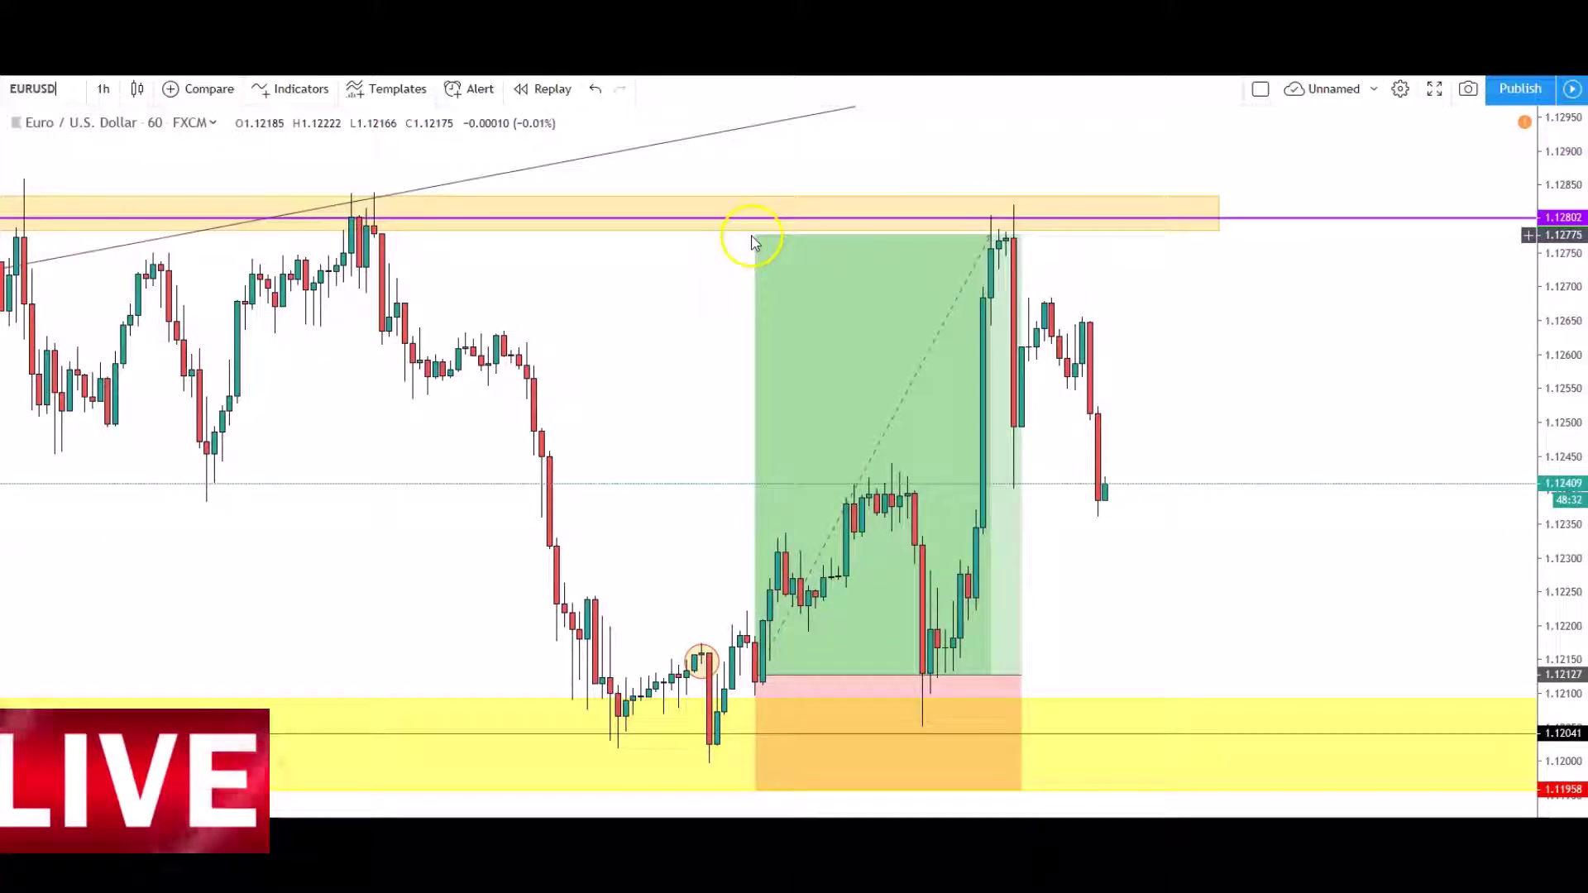
pyautogui.moveTo(754, 238); pyautogui.dragTo(755, 222)
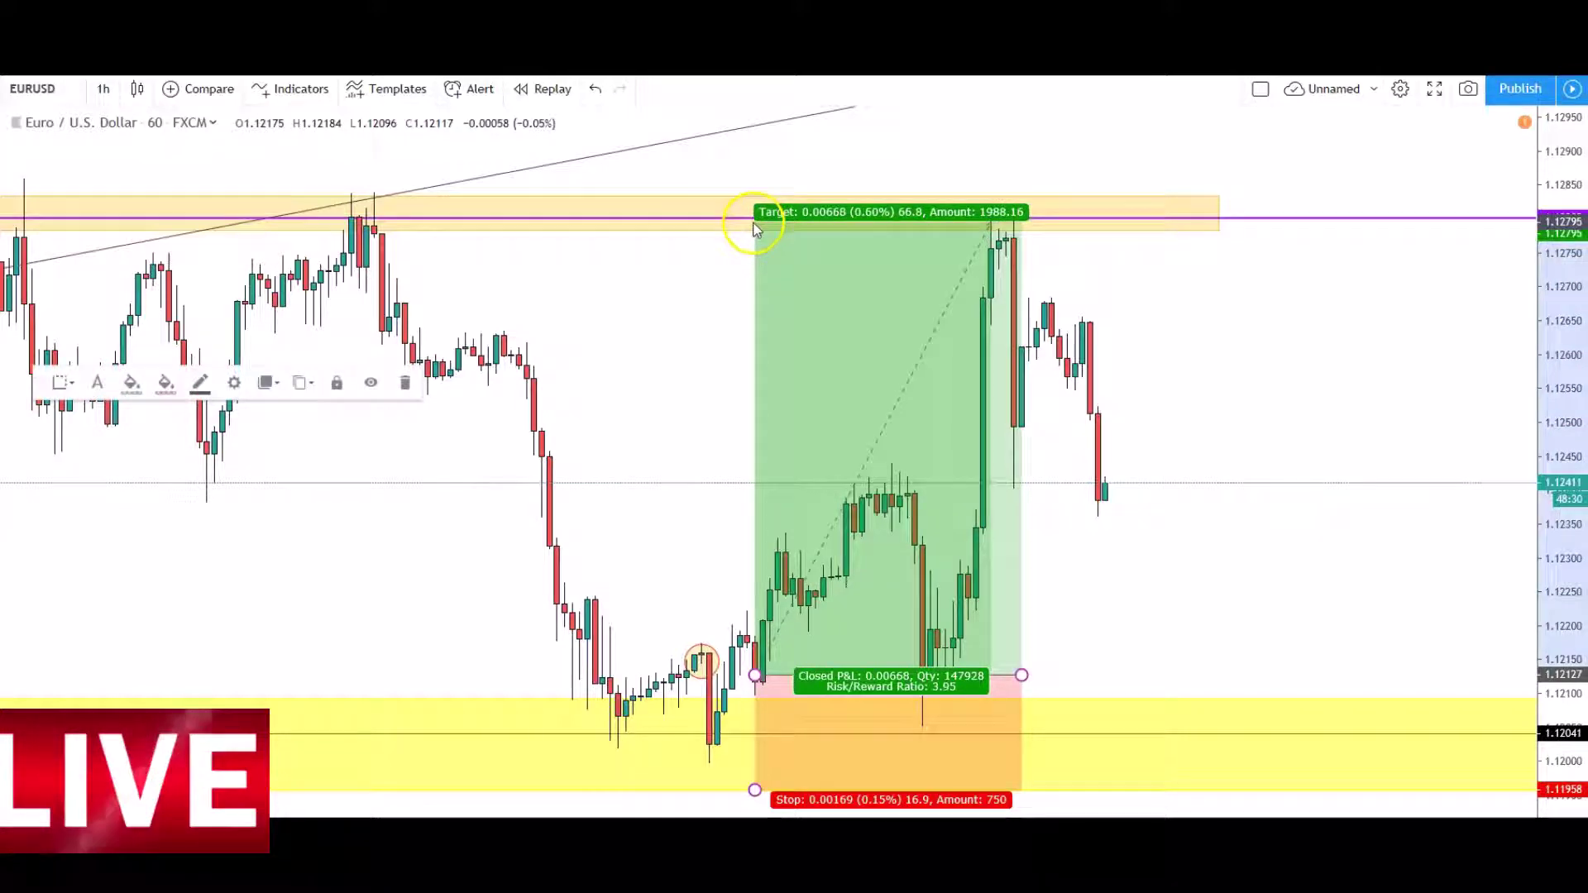
pyautogui.click(680, 291)
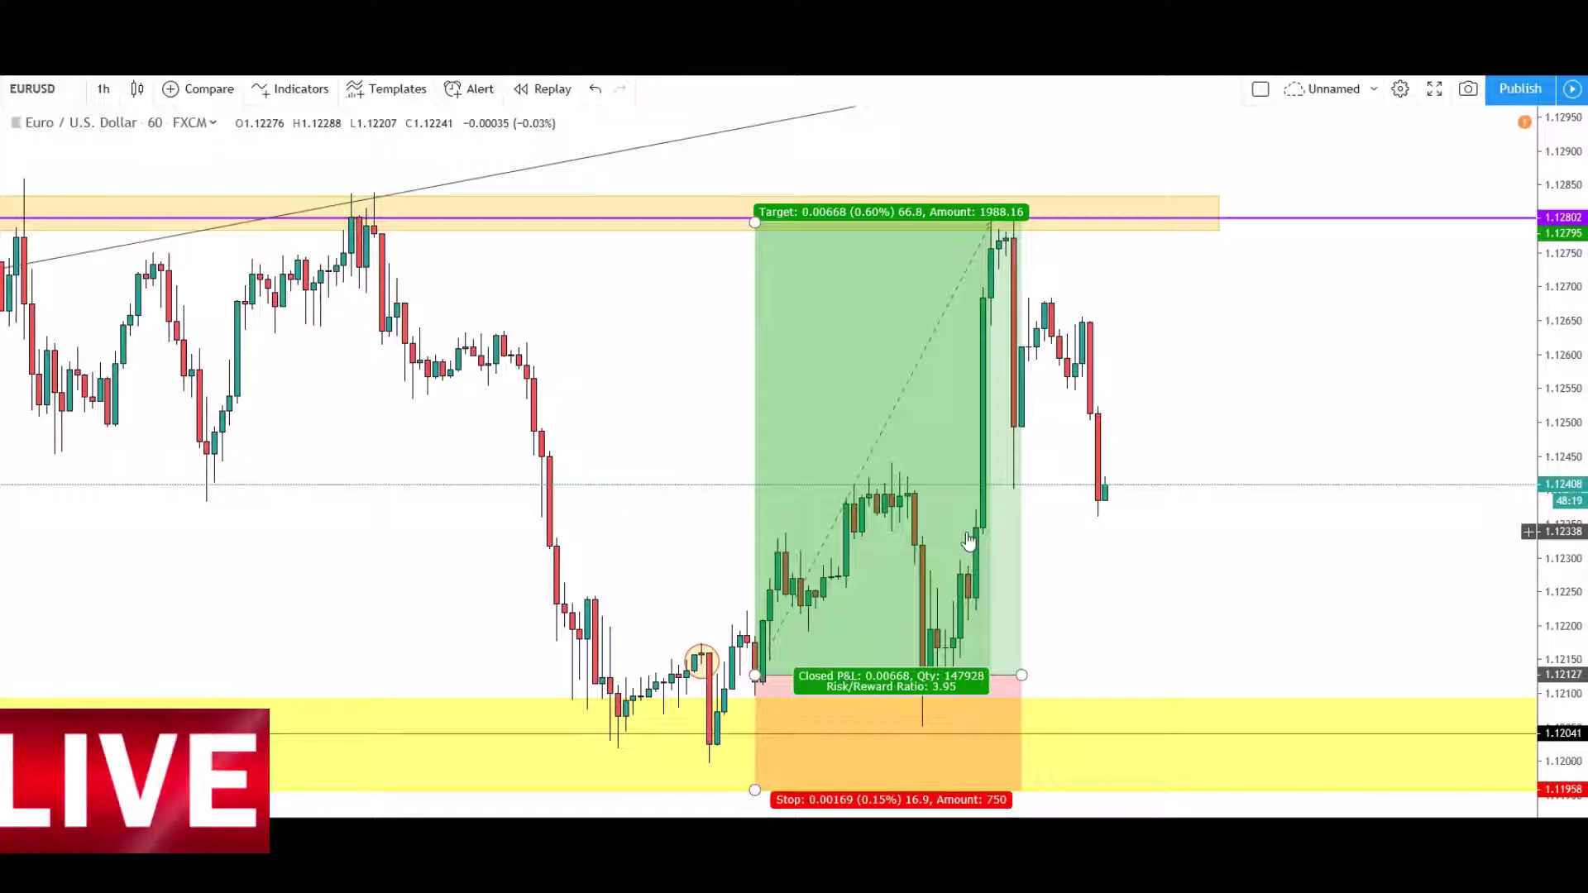
pyautogui.click(1323, 493)
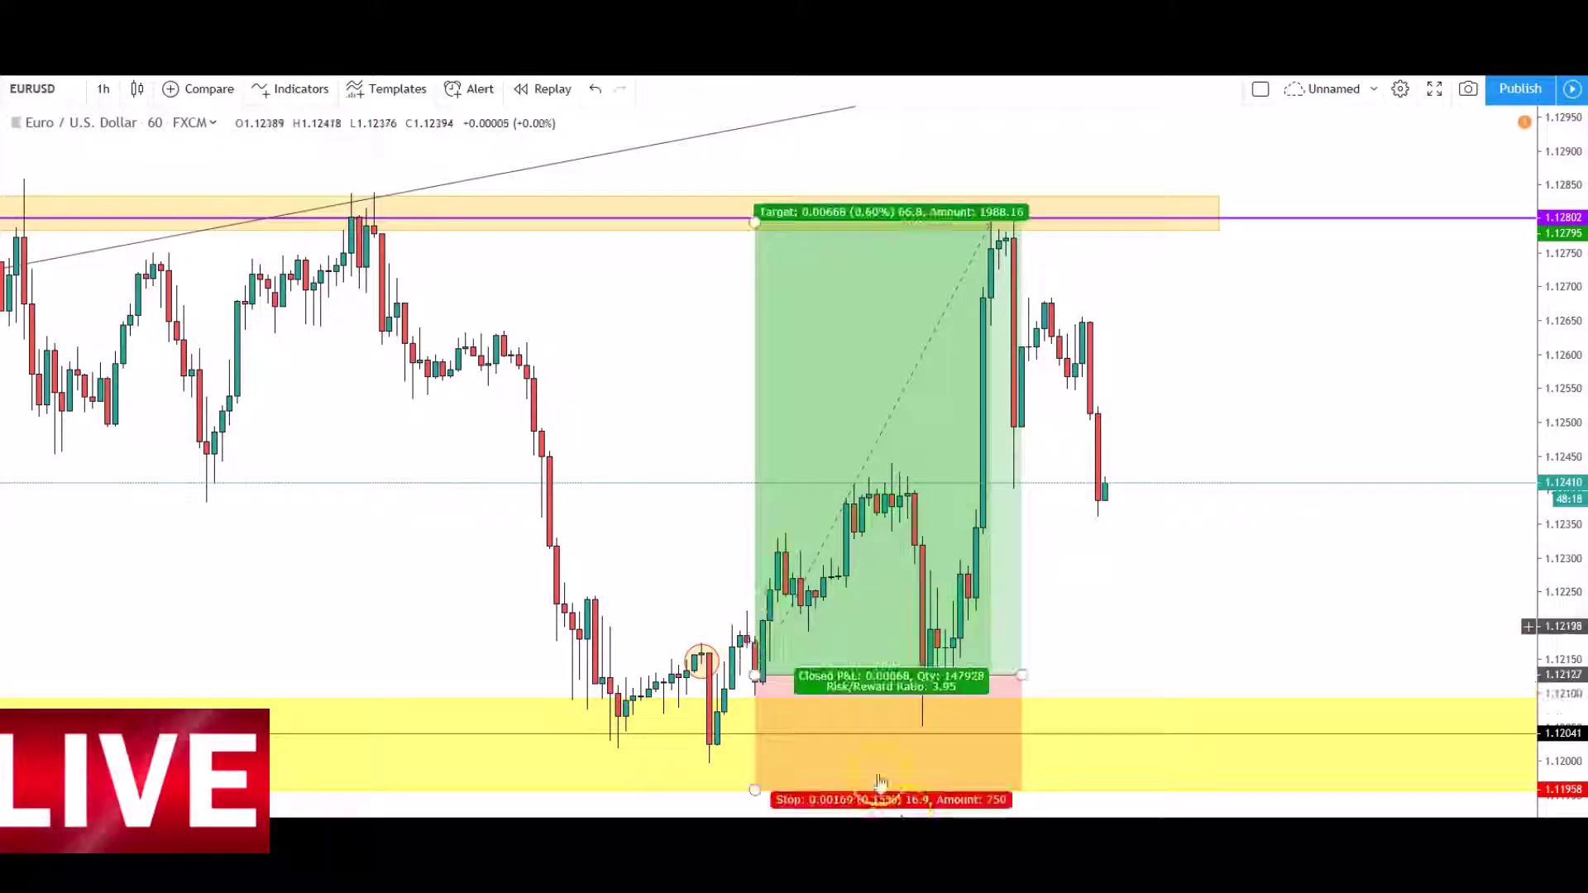
# Step: Place a text note in the empty area after the latest candles with the first line "Fib 50% - price came out of the box"
pyautogui.click(355, 542)
pyautogui.click(50, 284)
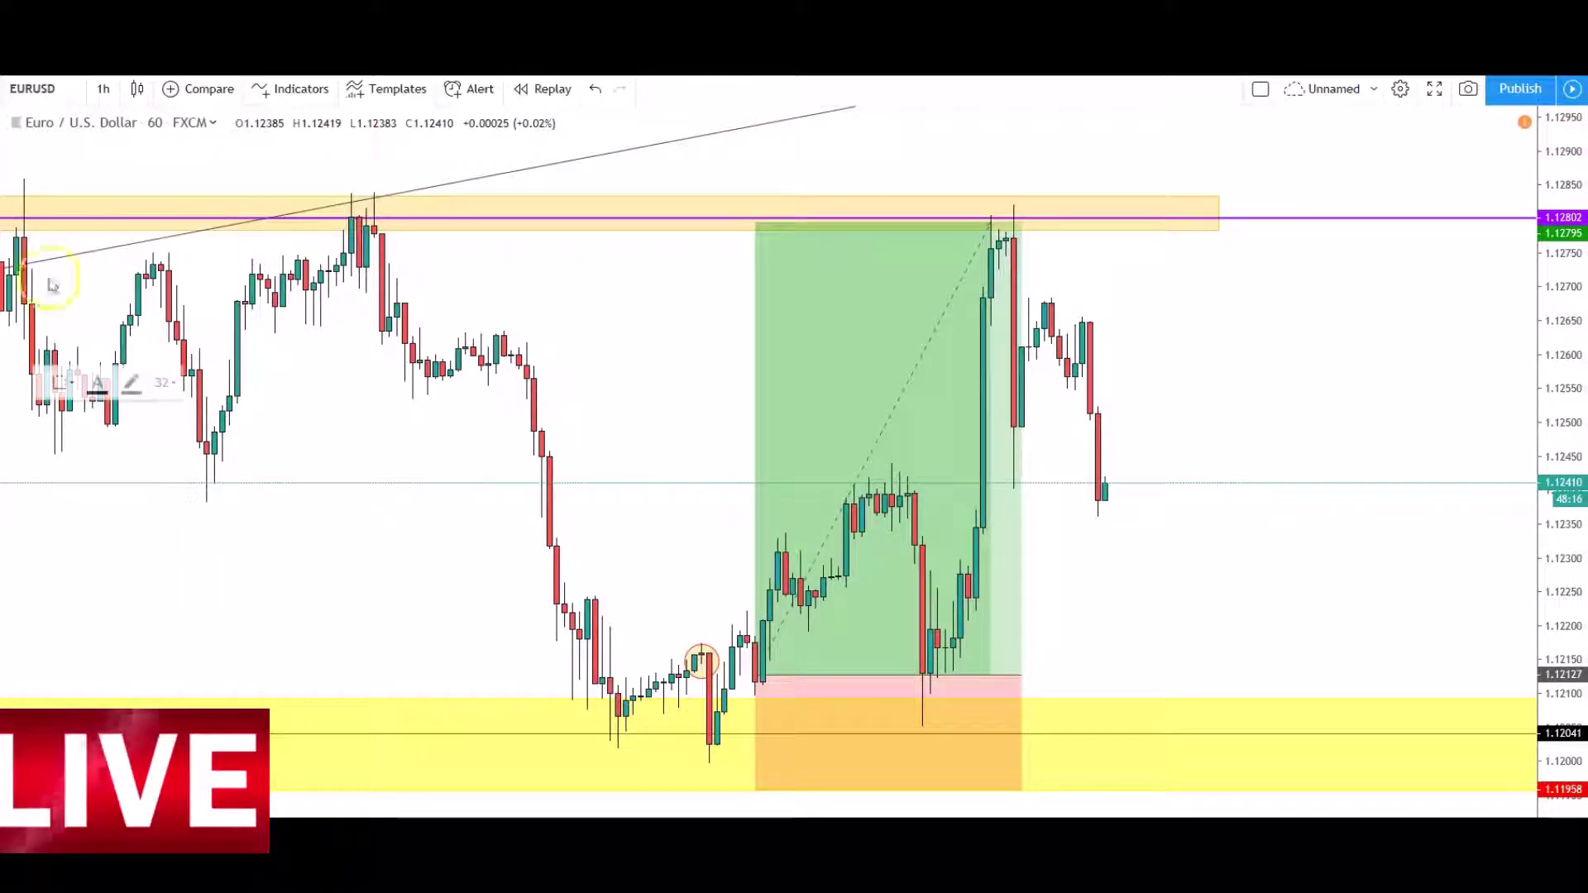
pyautogui.click(1233, 587)
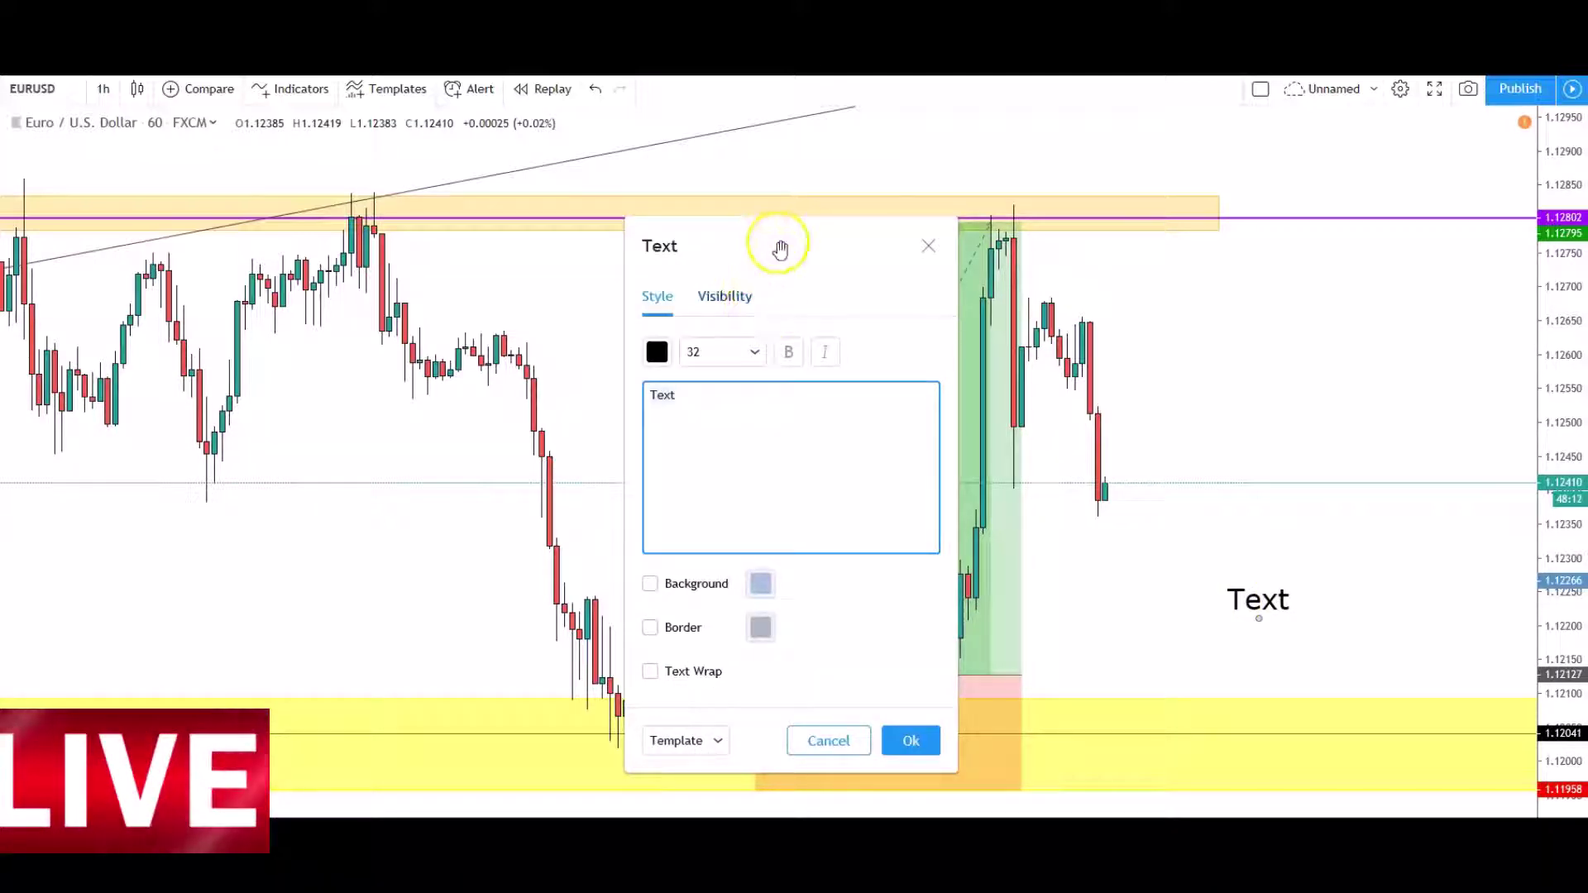
pyautogui.moveTo(777, 248); pyautogui.dragTo(1285, 192)
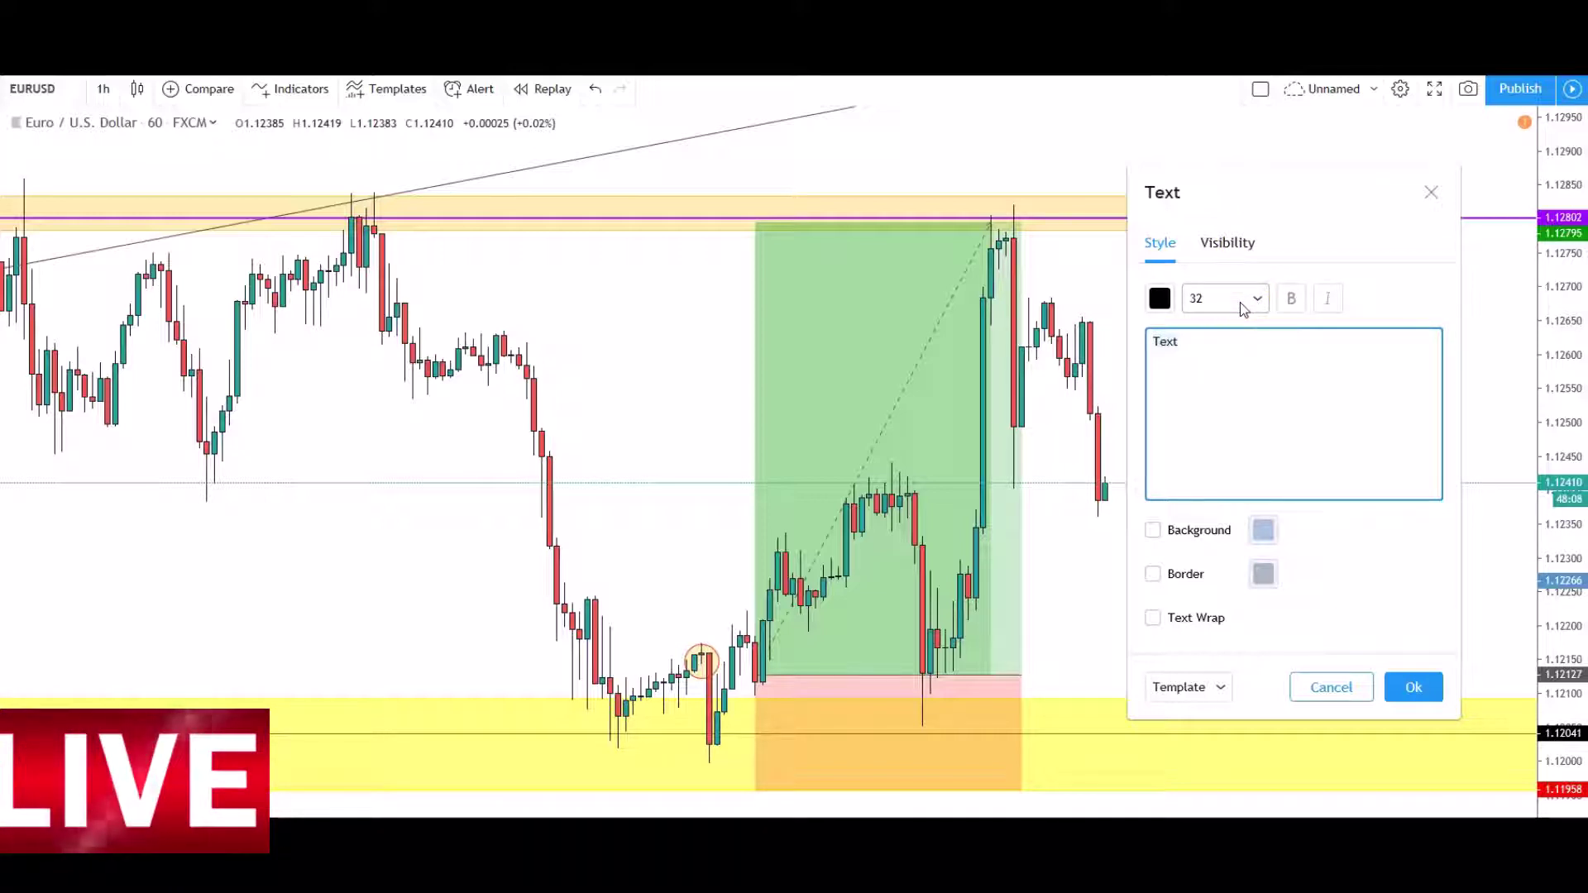
pyautogui.write('Fib ')
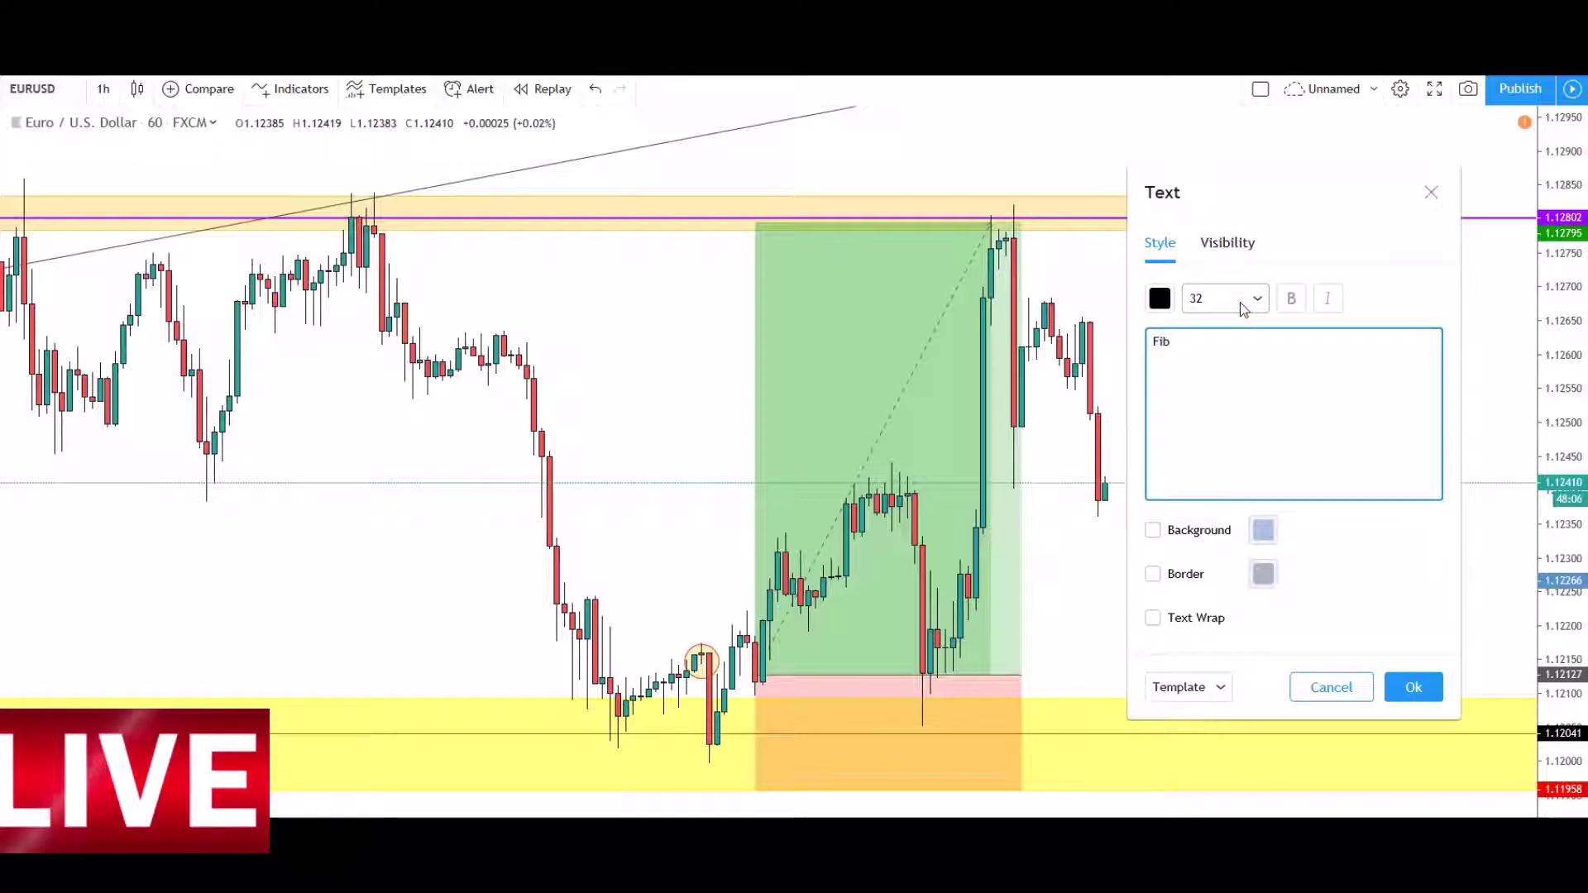
pyautogui.write('50')
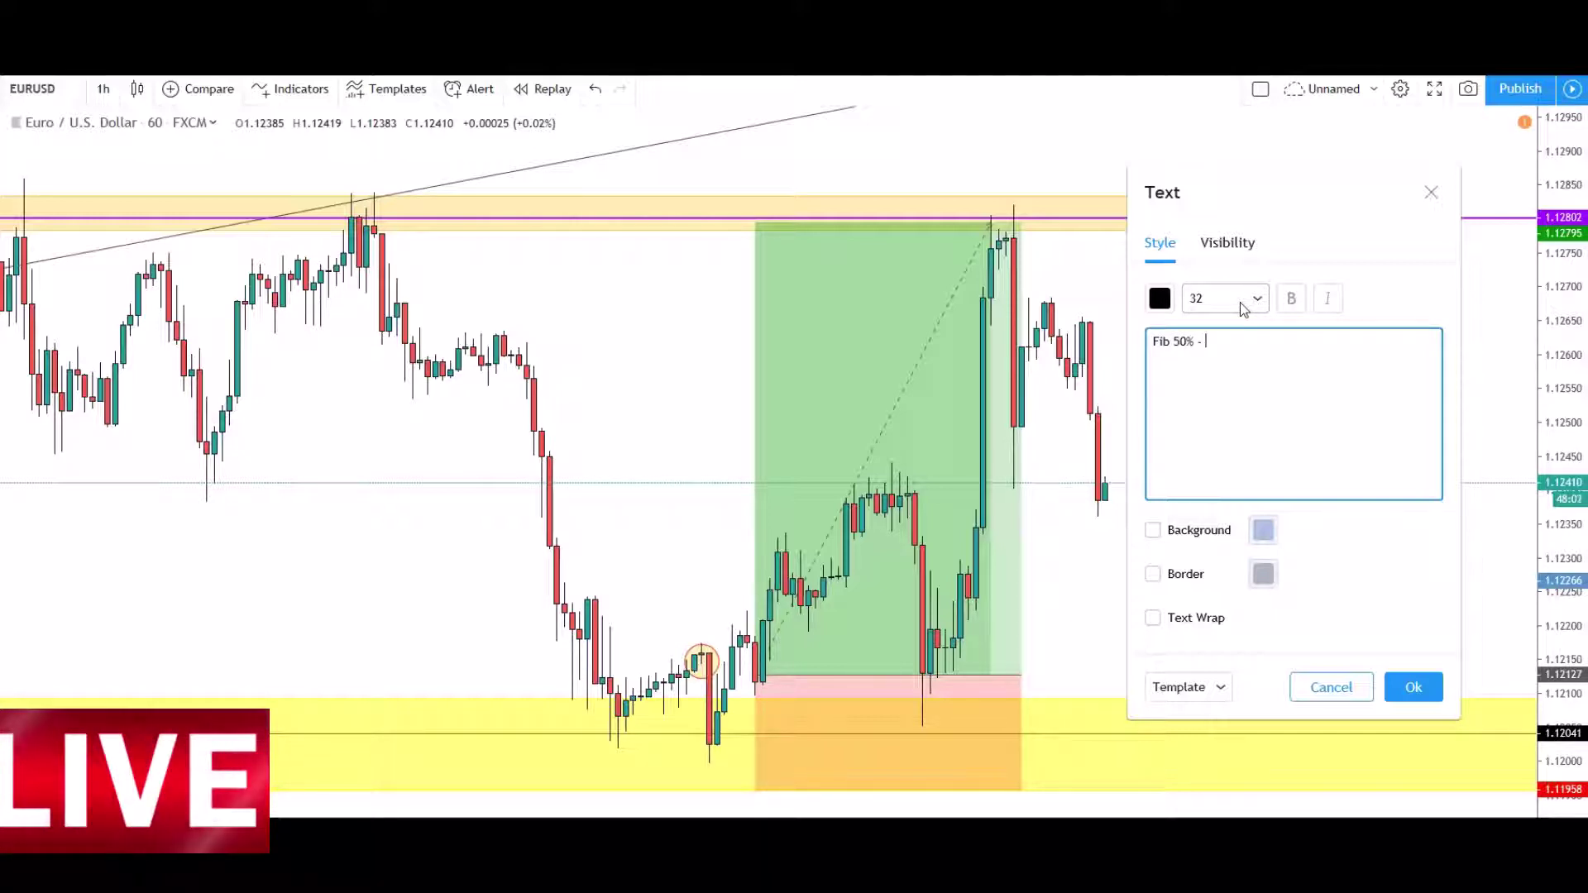
pyautogui.write('% - pr')
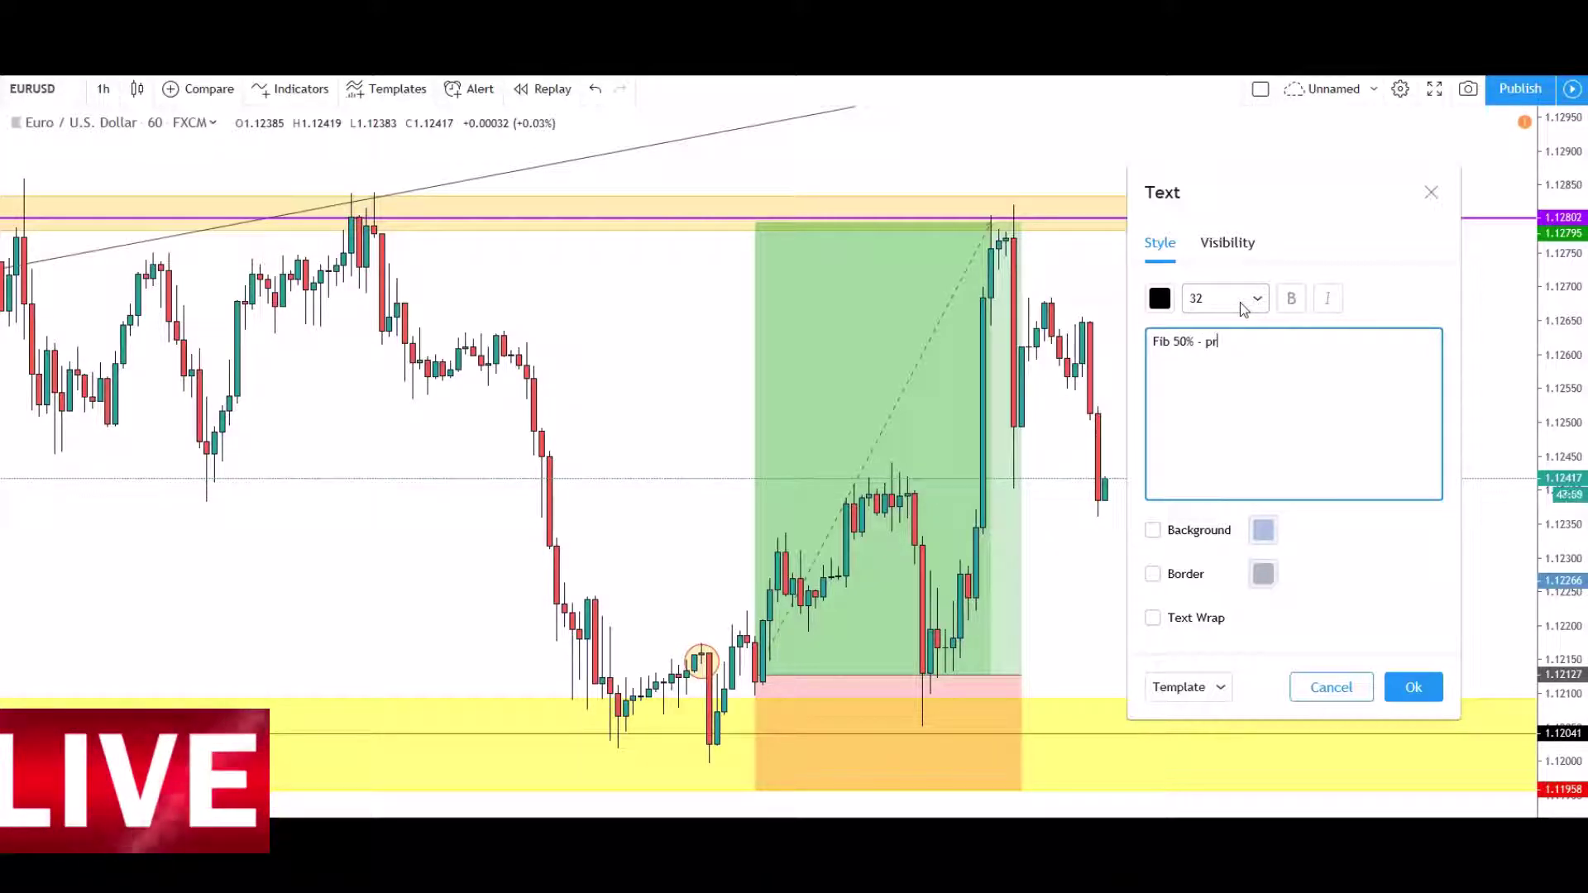
pyautogui.write('ice came ')
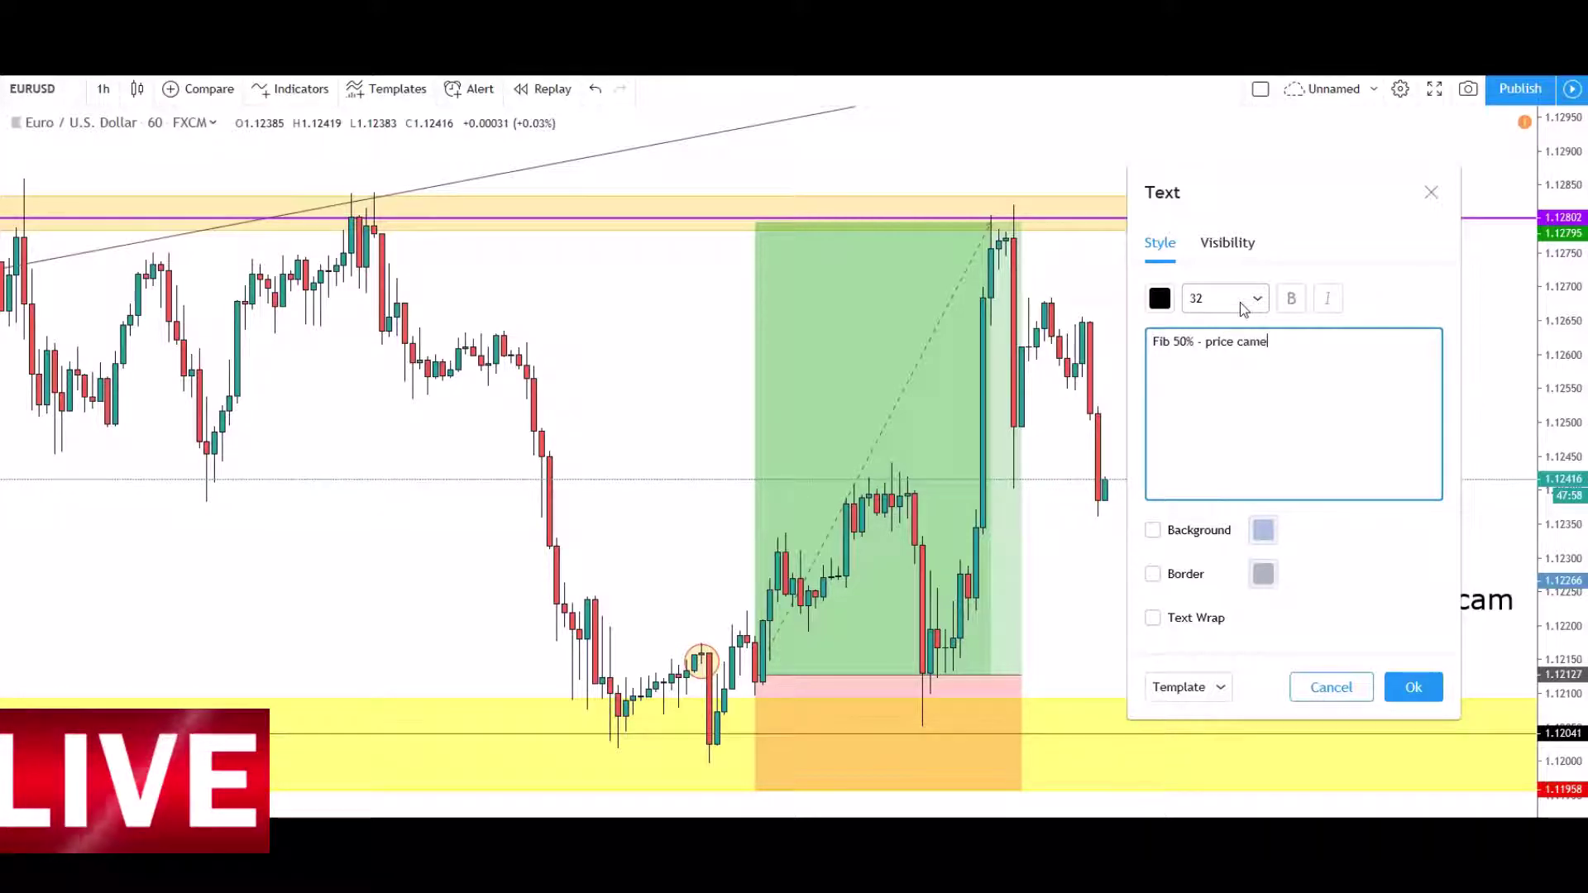
pyautogui.write('out of the')
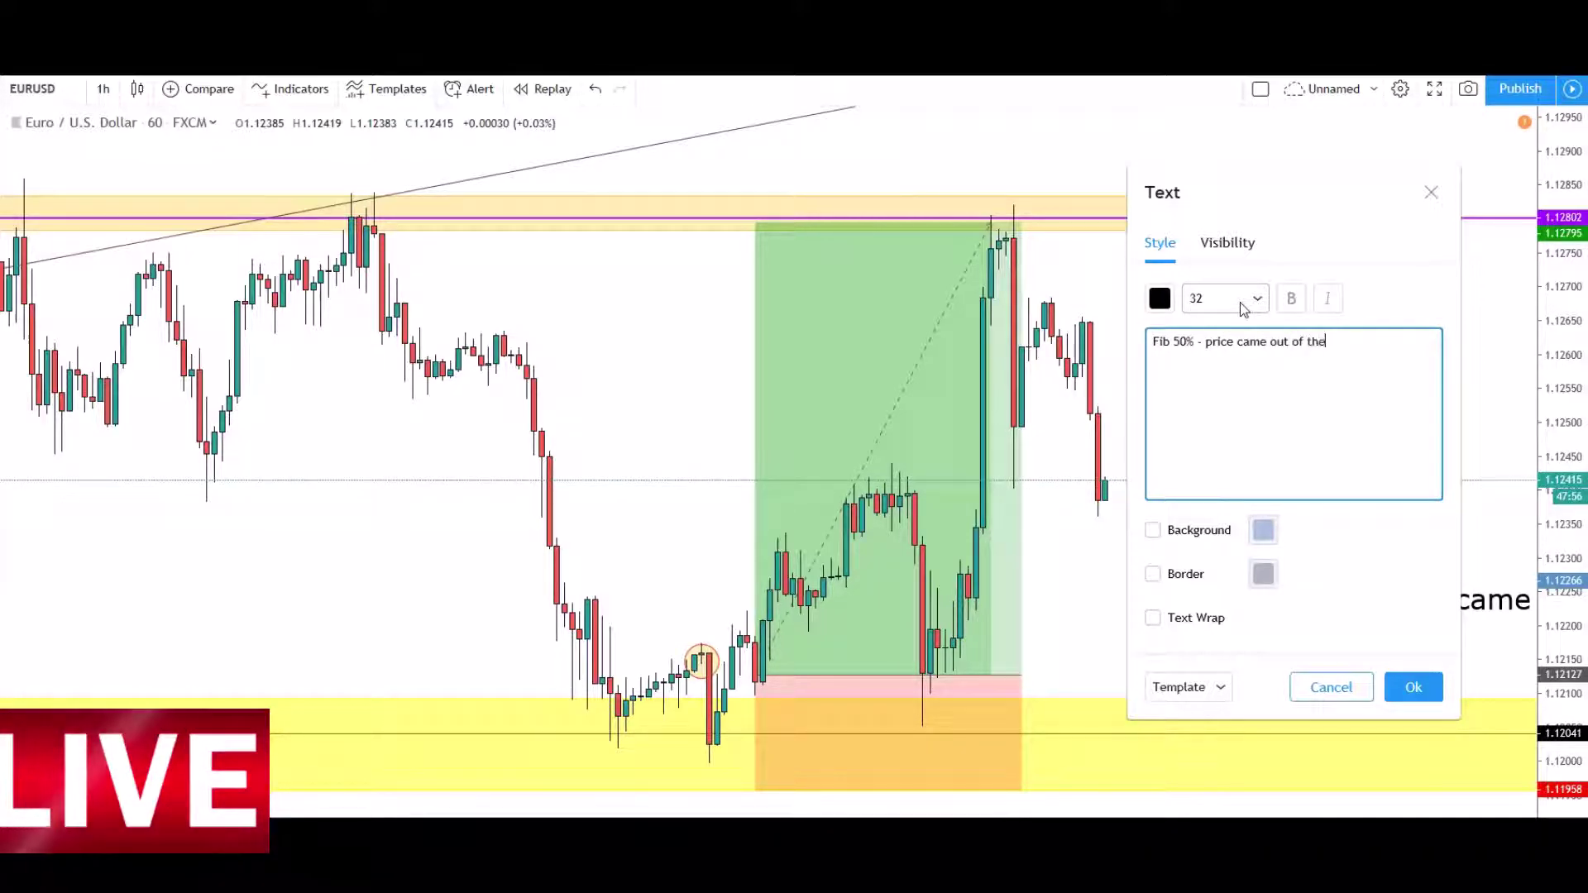
pyautogui.write(' box and')
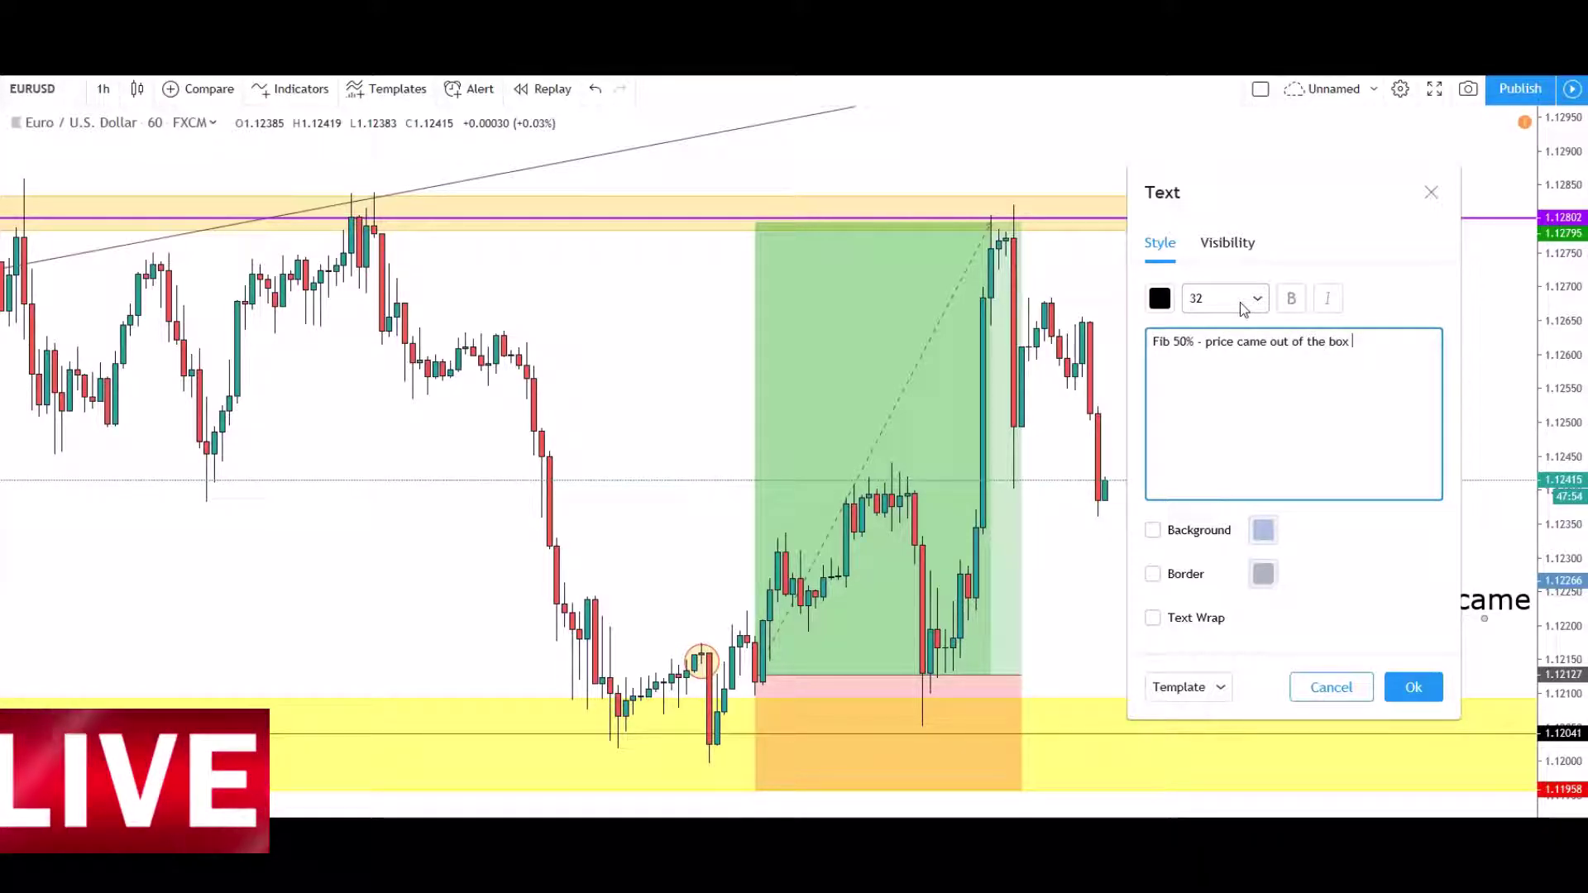
# Step: Add the second line "and tested it as supoort" to the note and move it above the long position and resistance zone
pyautogui.press('Return')
pyautogui.write('and r')
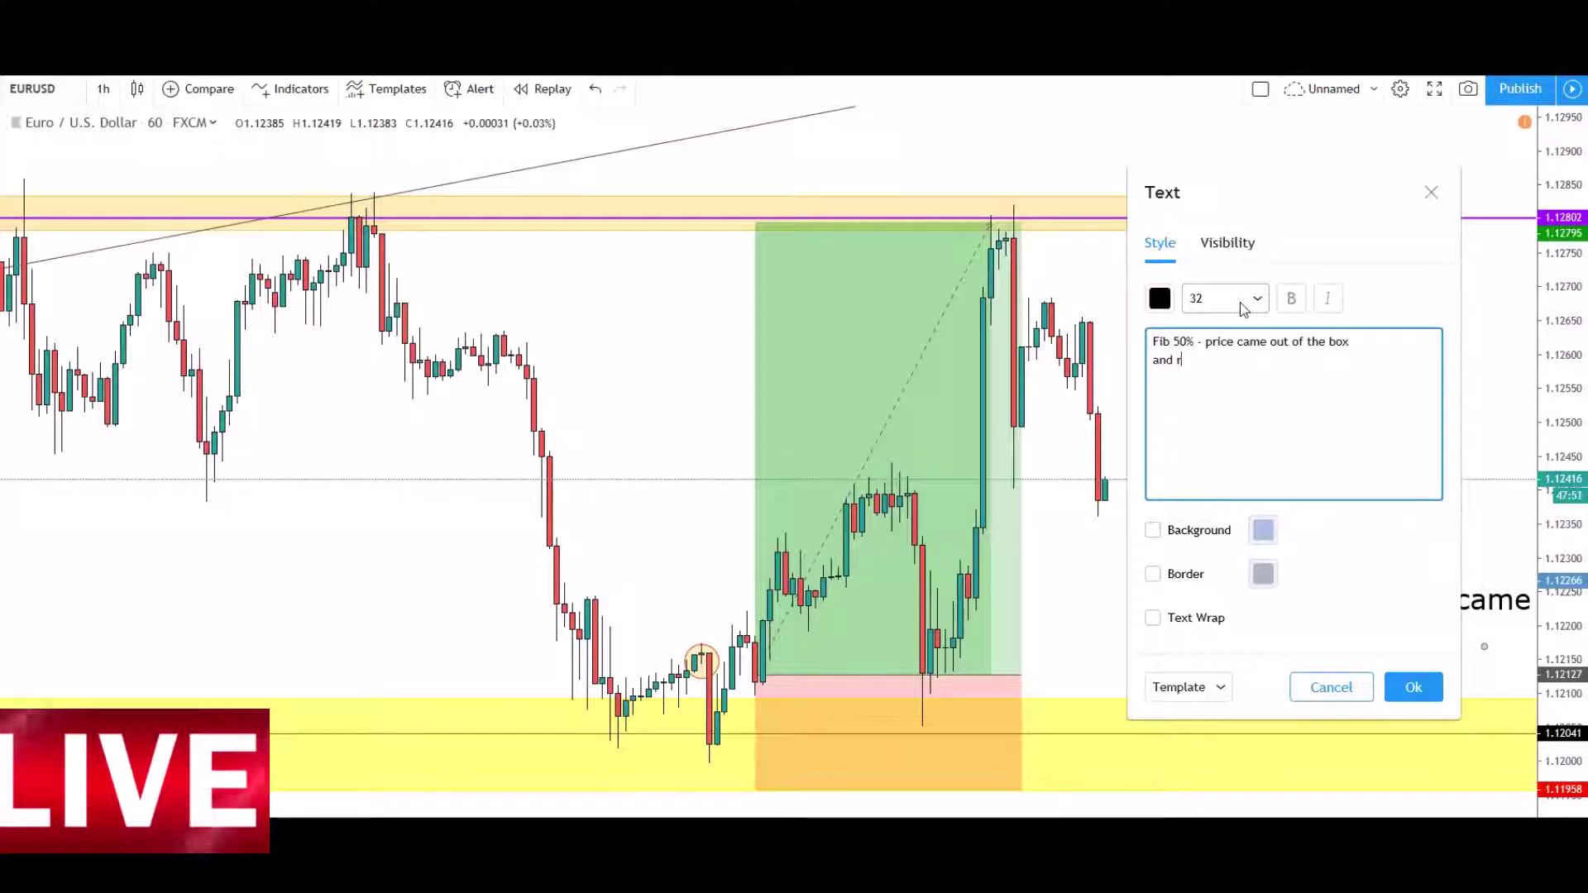
pyautogui.press('BackSpace')
pyautogui.write('testd')
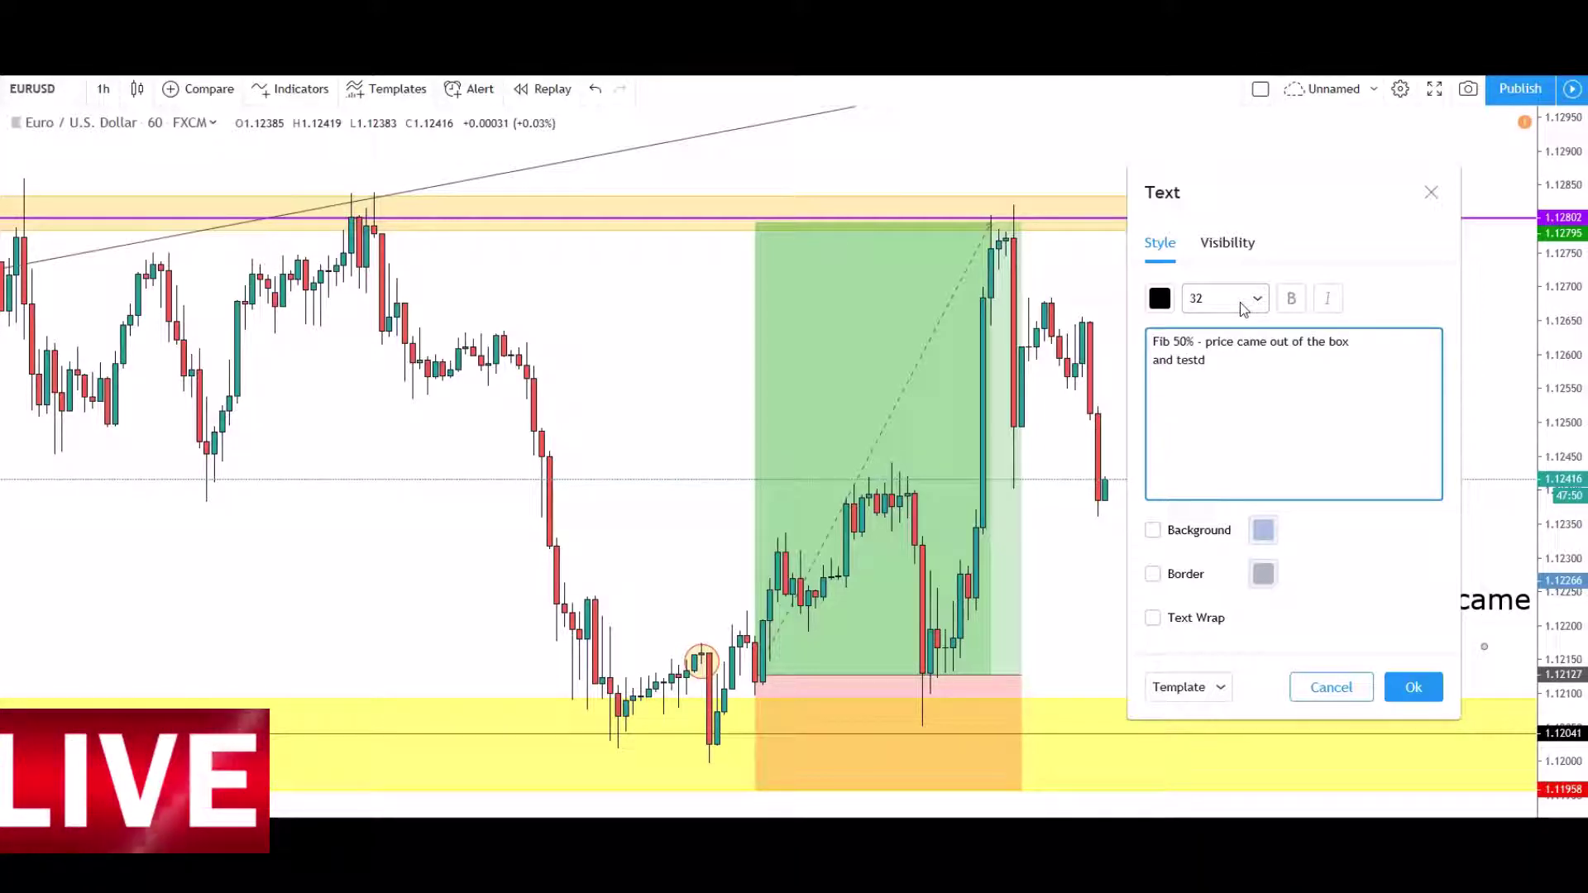
pyautogui.write(' o')
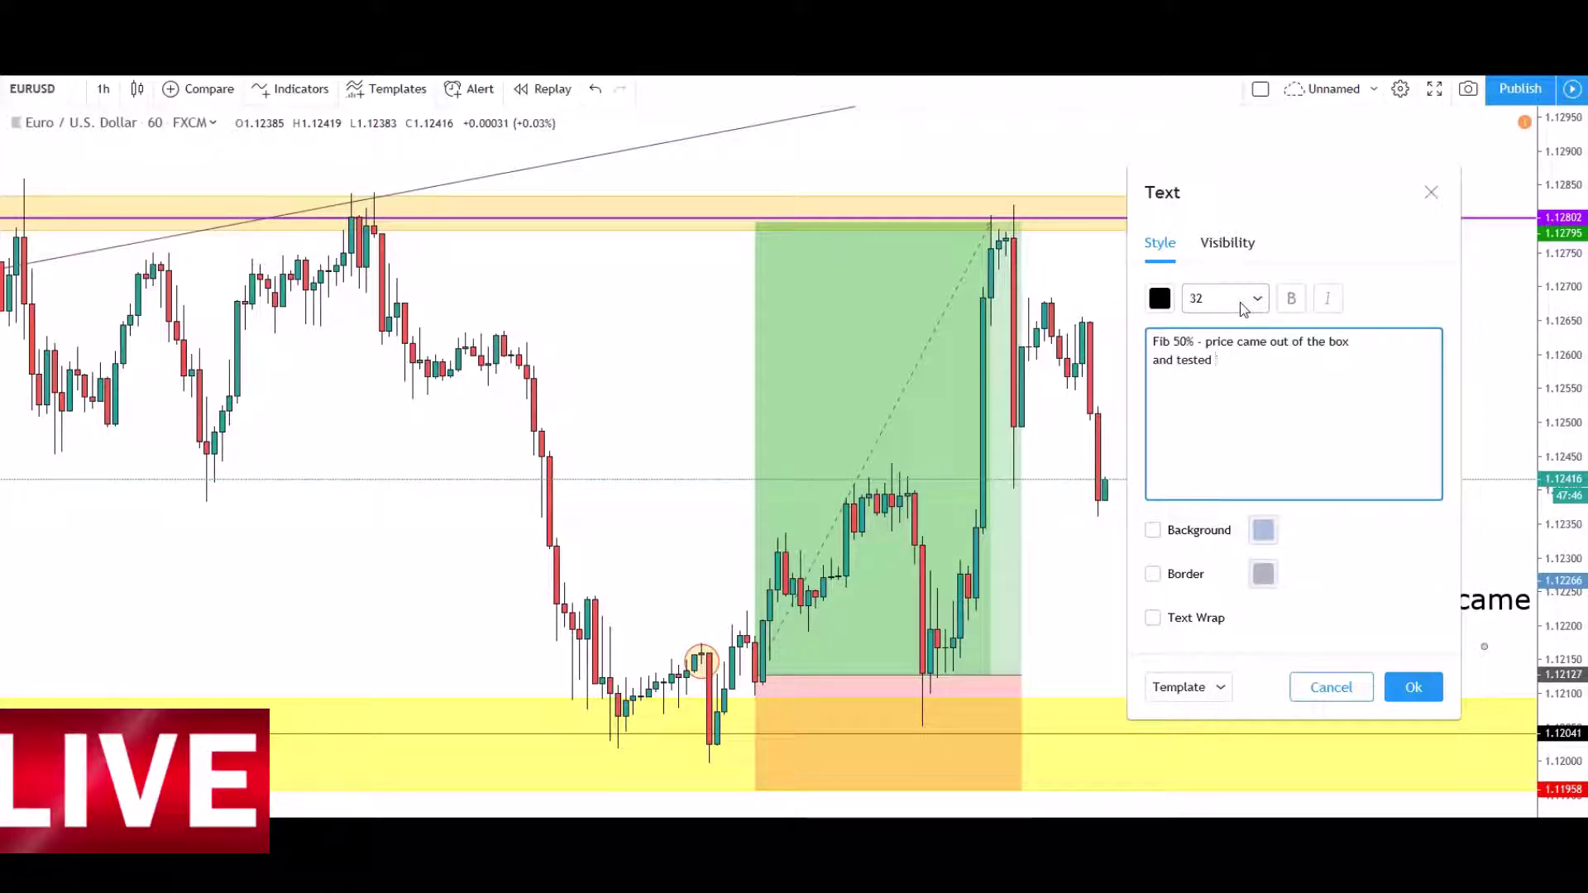
pyautogui.write('t as s')
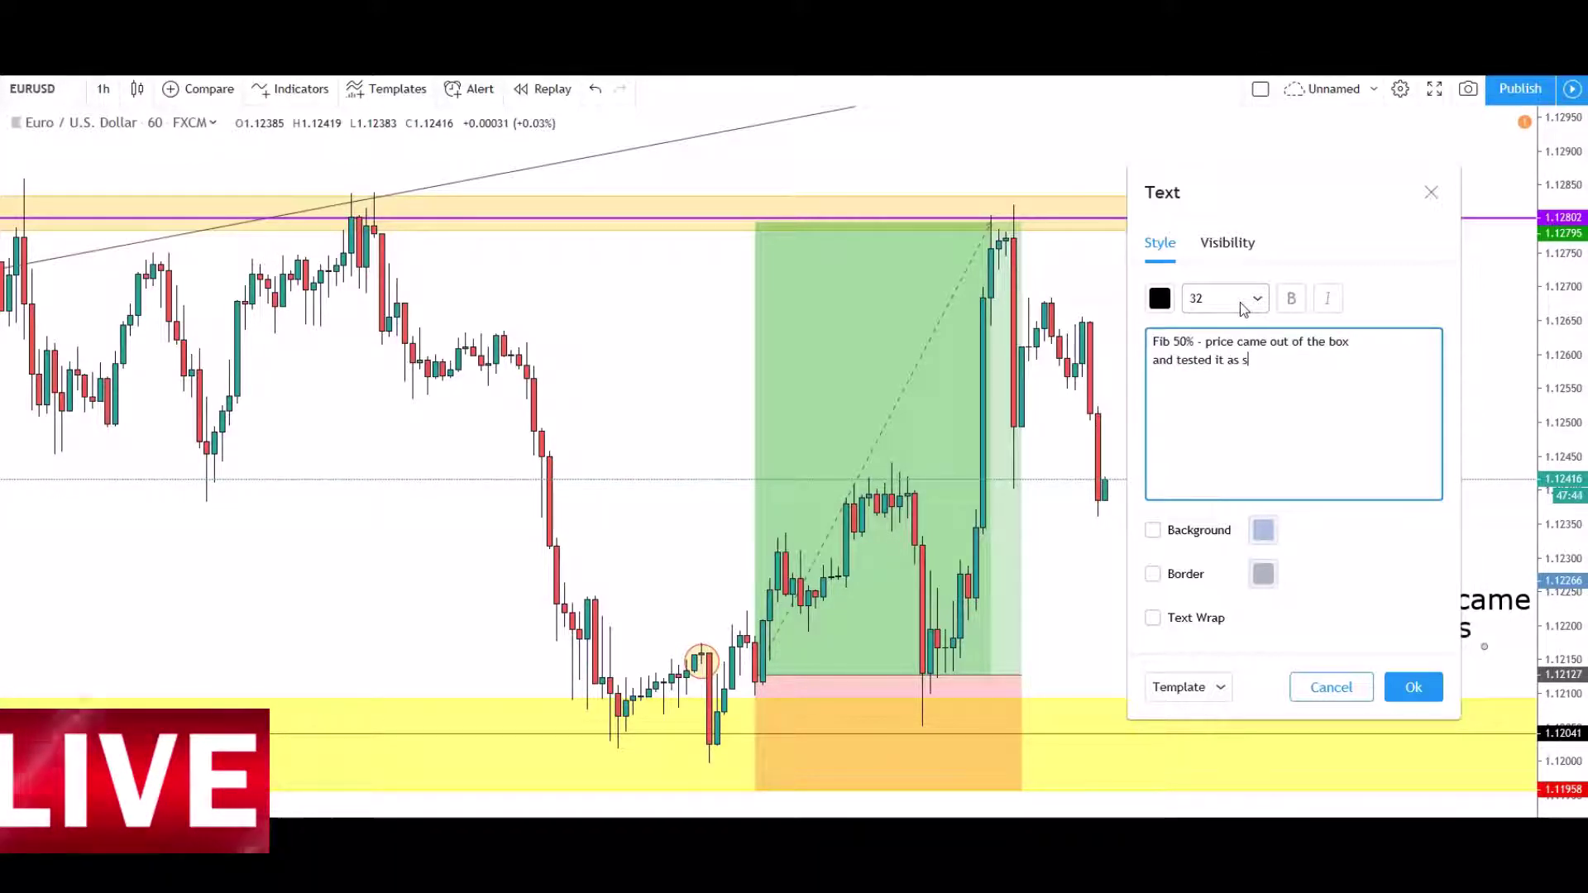
pyautogui.write('u')
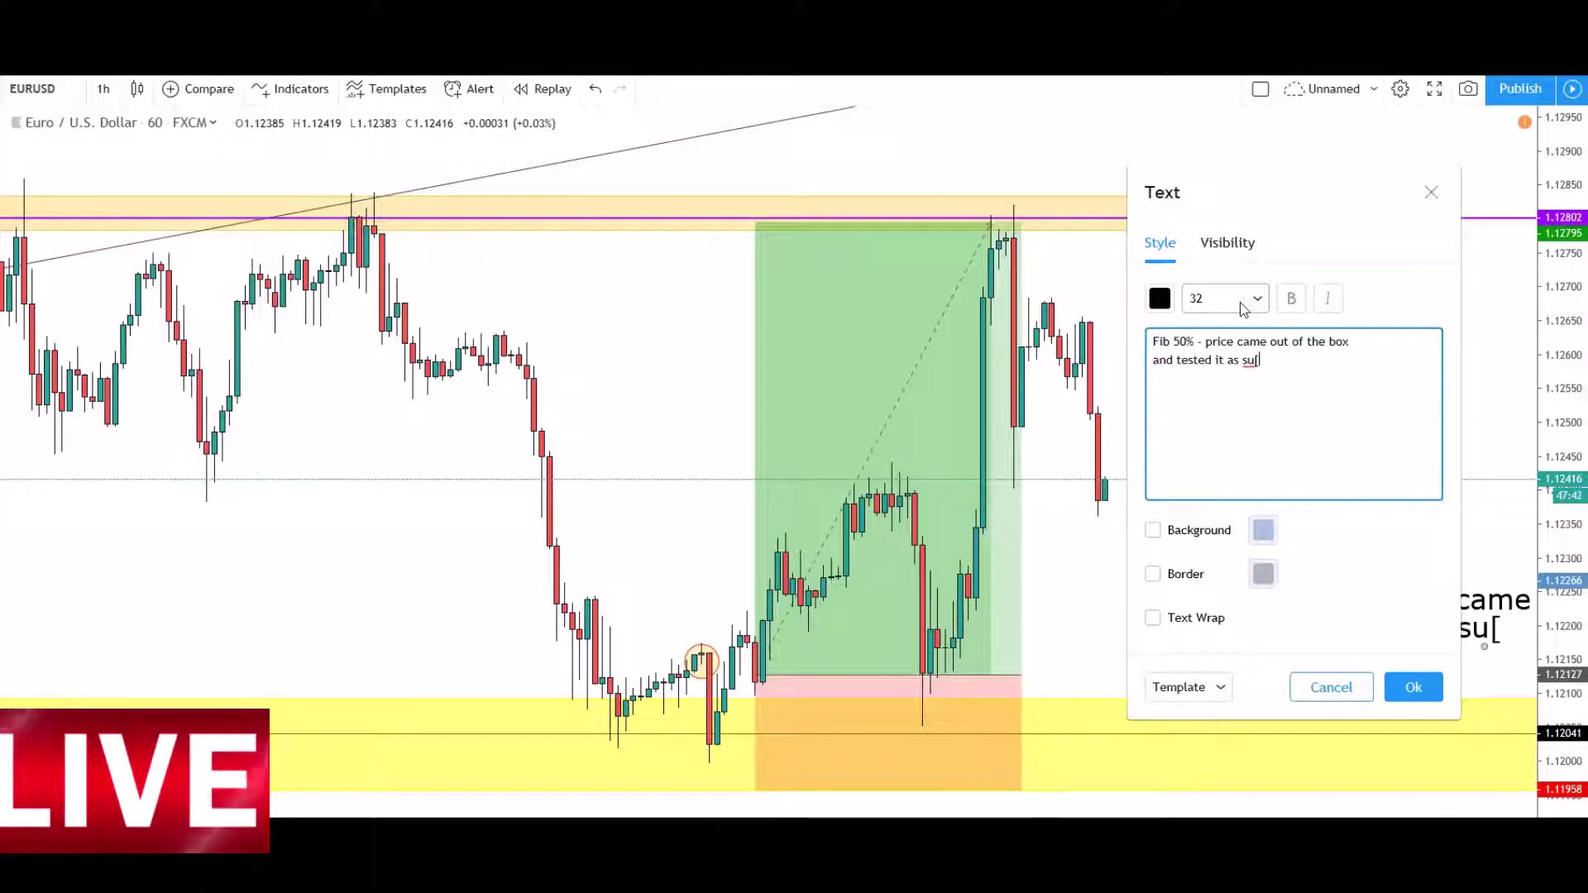
pyautogui.write('poort')
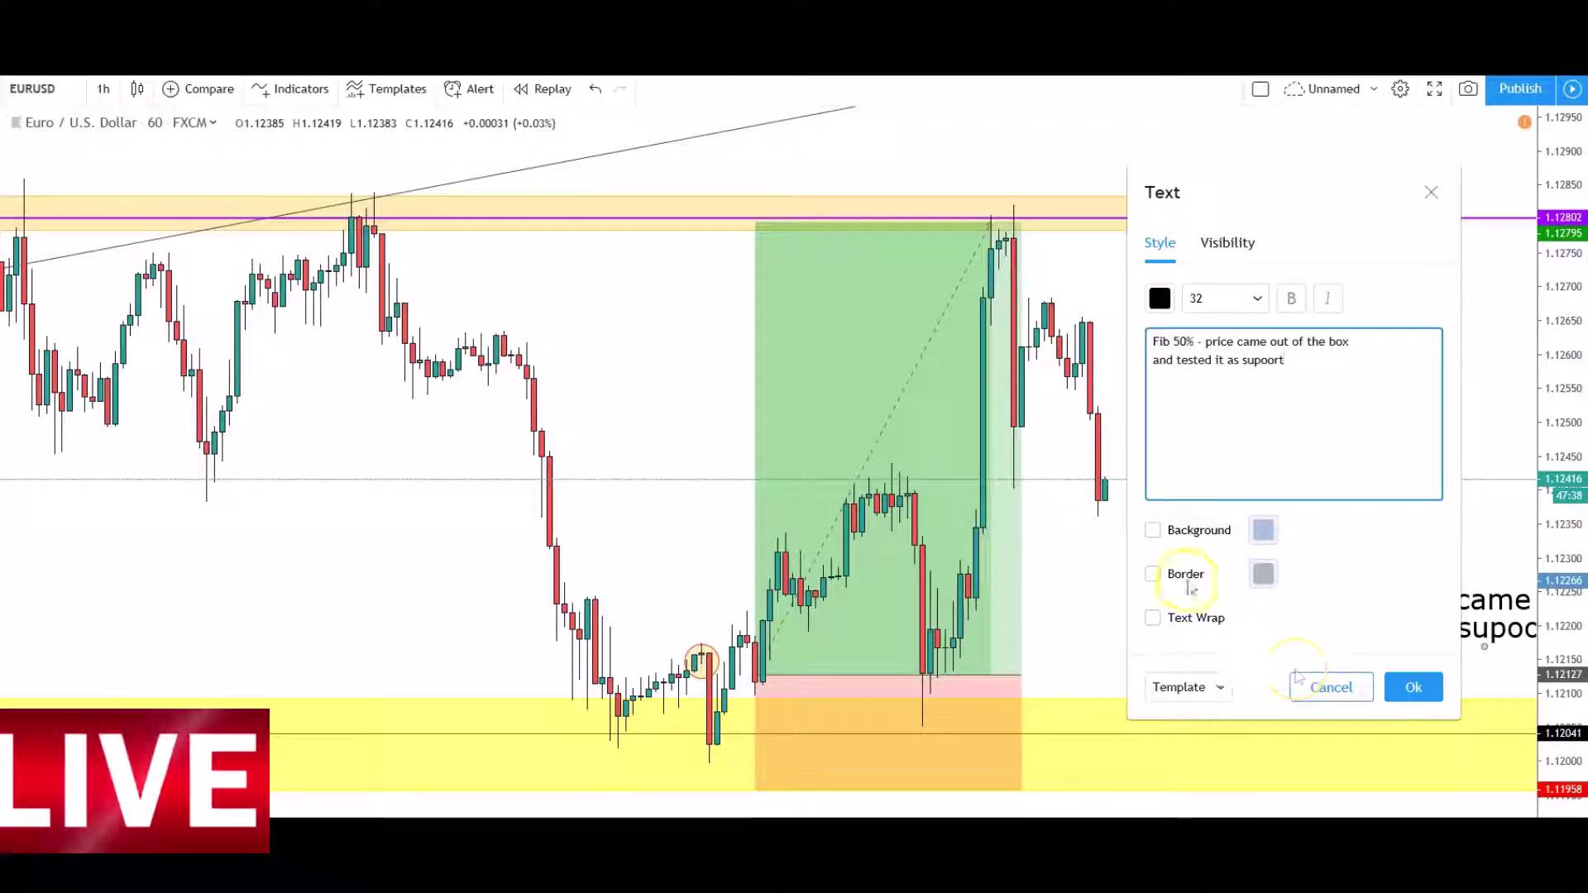
pyautogui.click(1398, 695)
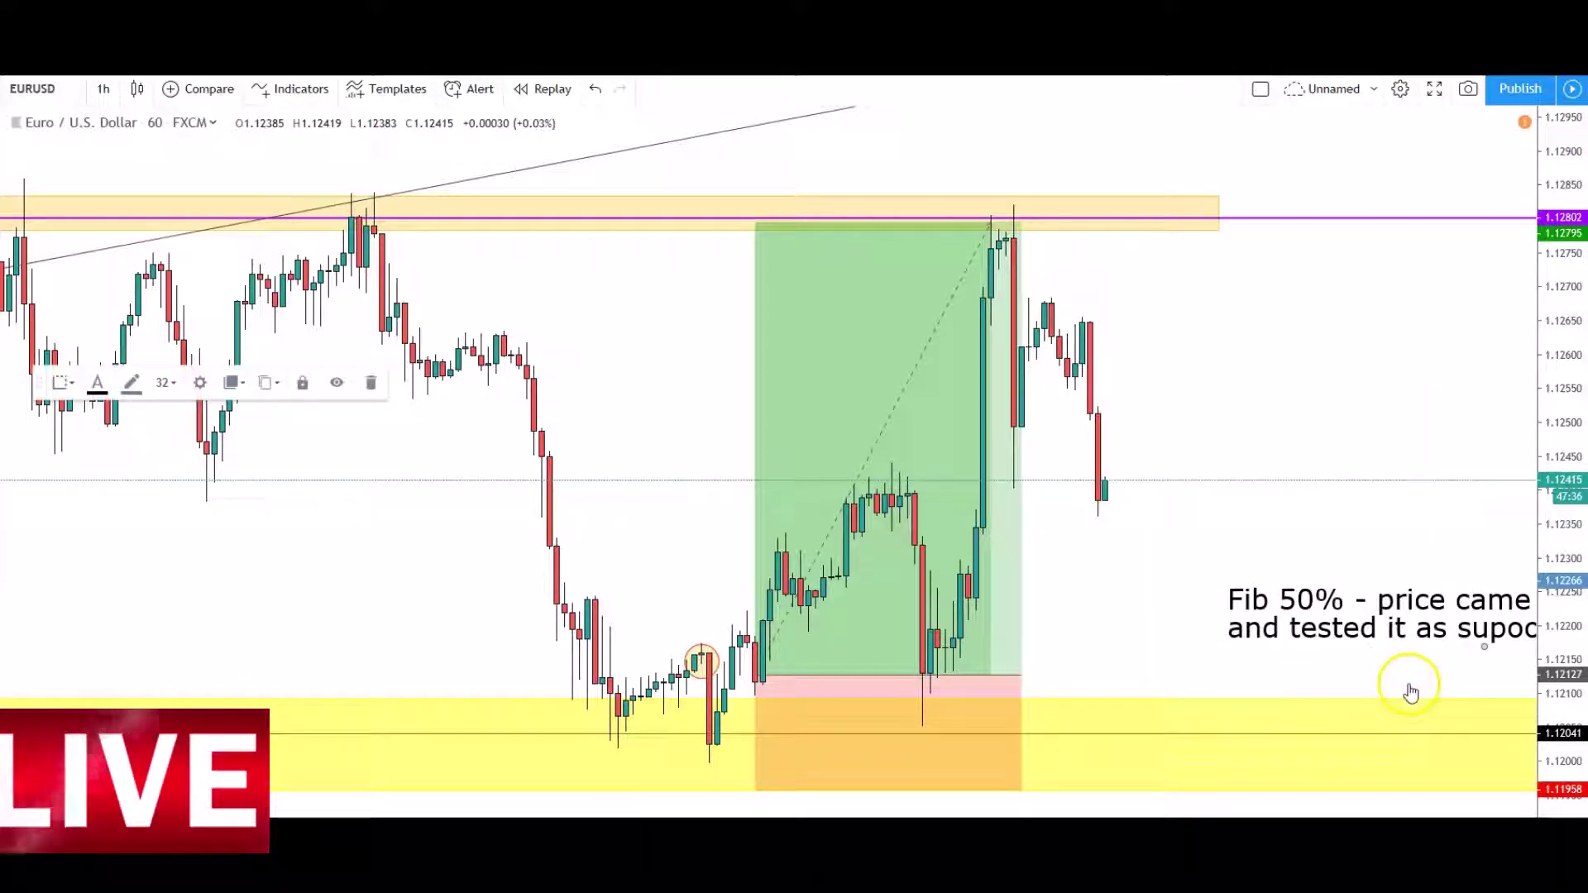
pyautogui.moveTo(1406, 616); pyautogui.dragTo(897, 149)
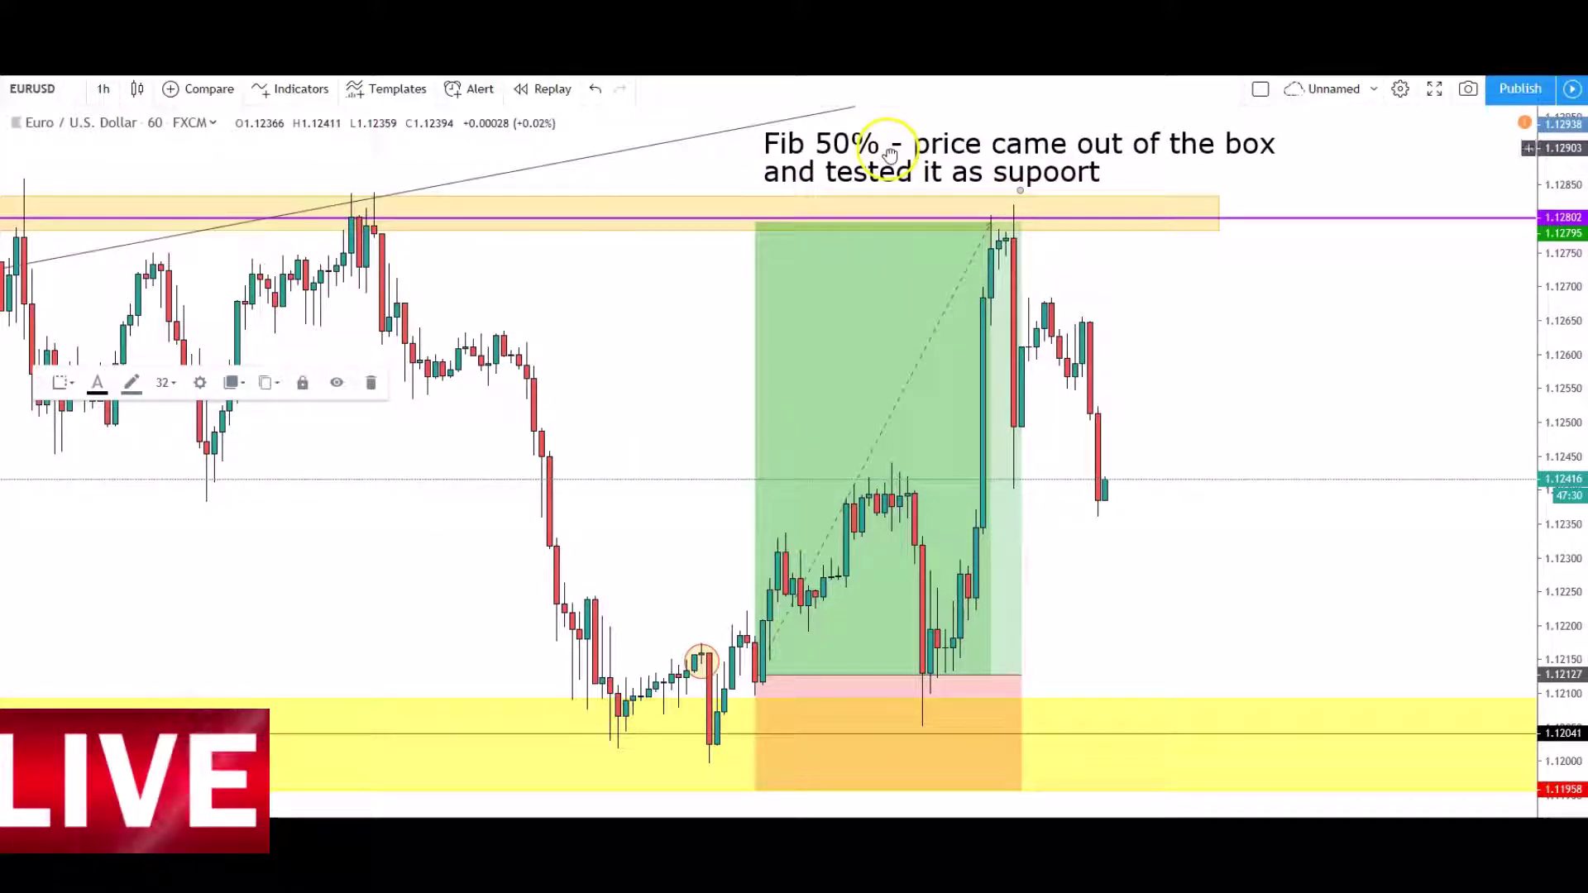
# Step: Examine the long position from its entry near the yellow zone to resistance, and the sell-off from the upper zone to the latest candles
pyautogui.click(1009, 249)
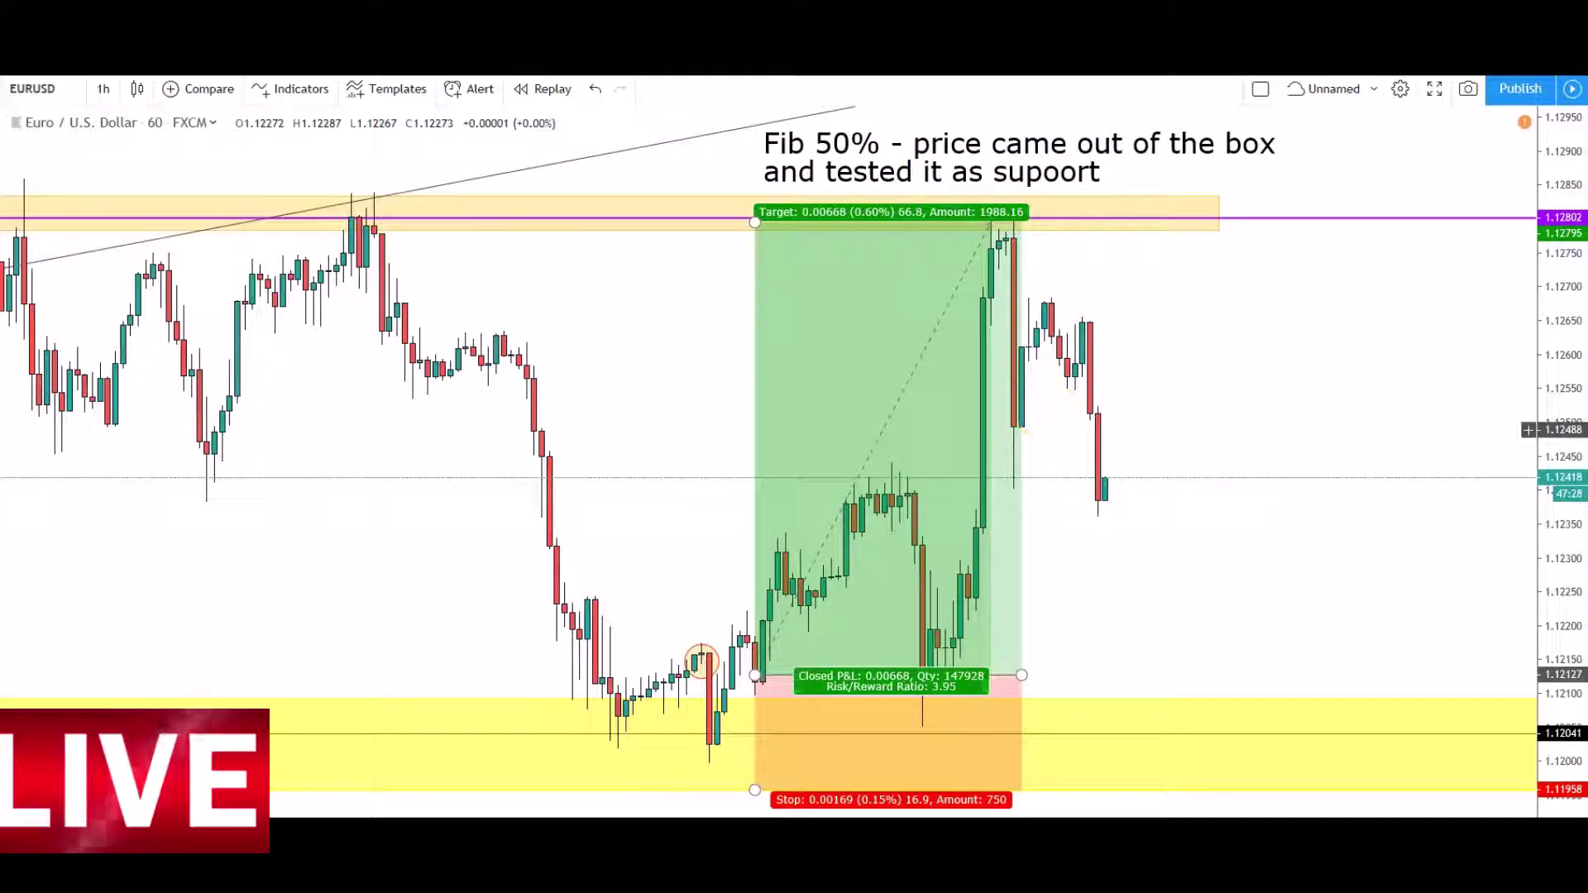
pyautogui.click(717, 728)
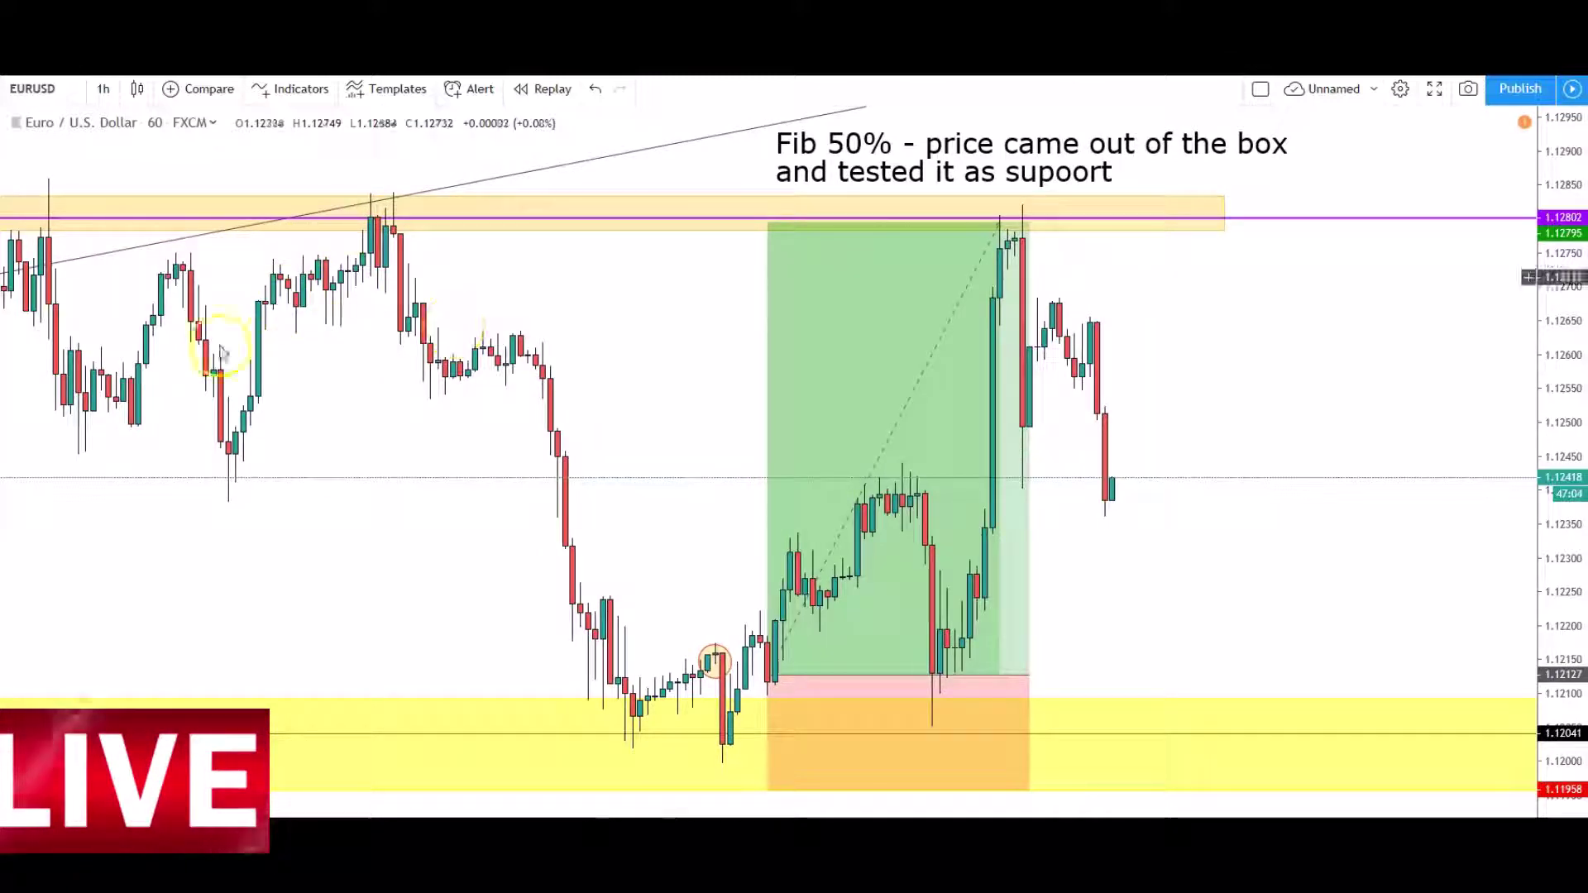
pyautogui.click(1113, 306)
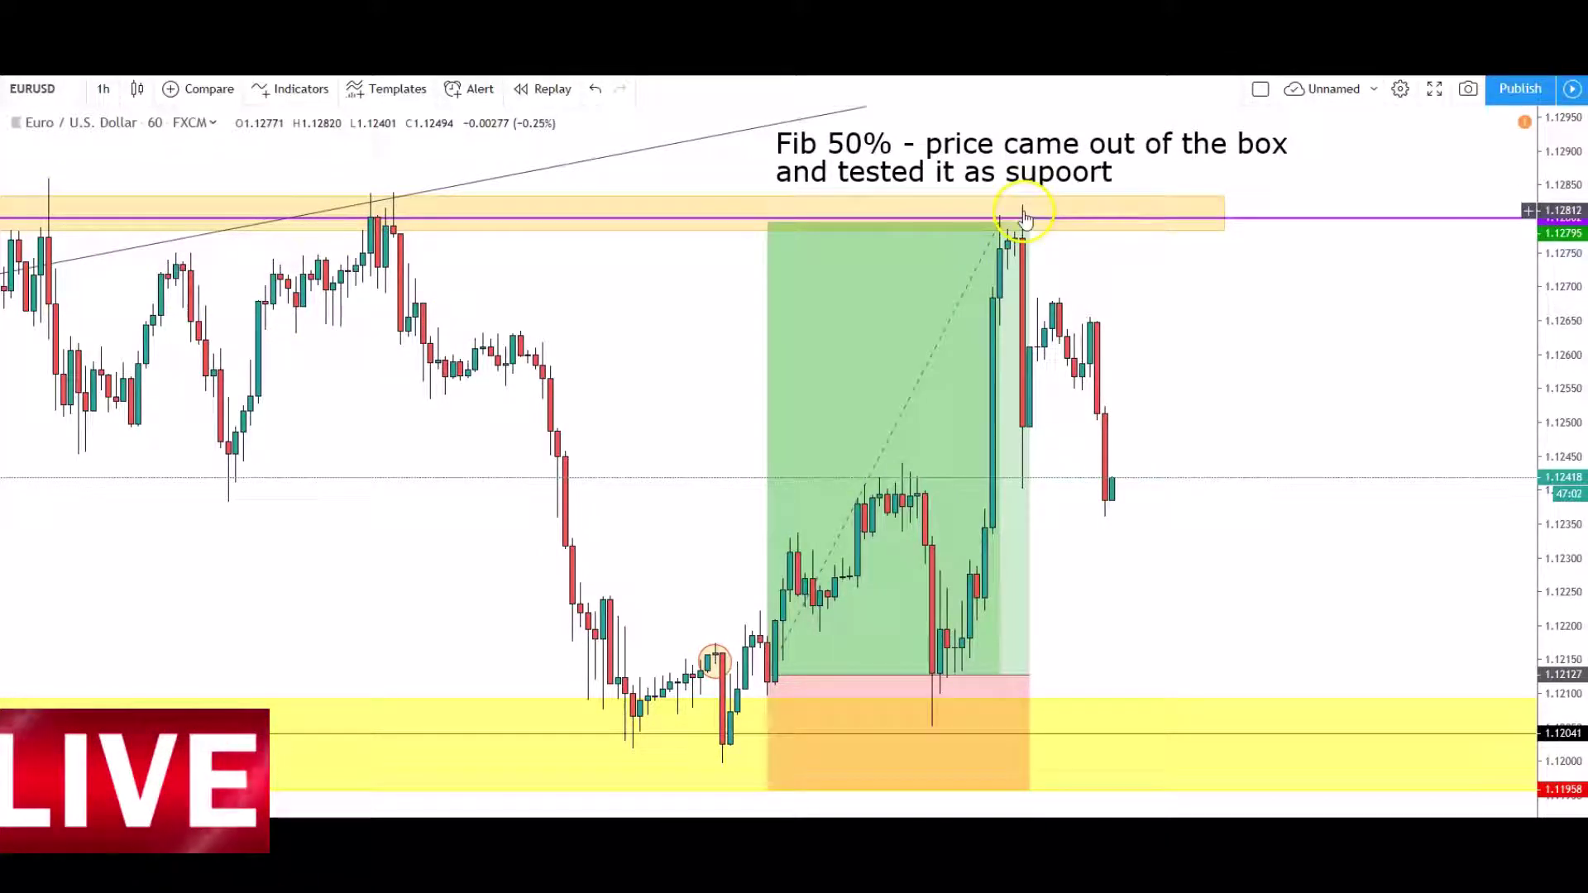
pyautogui.click(1099, 454)
pyautogui.click(1024, 223)
pyautogui.click(1106, 488)
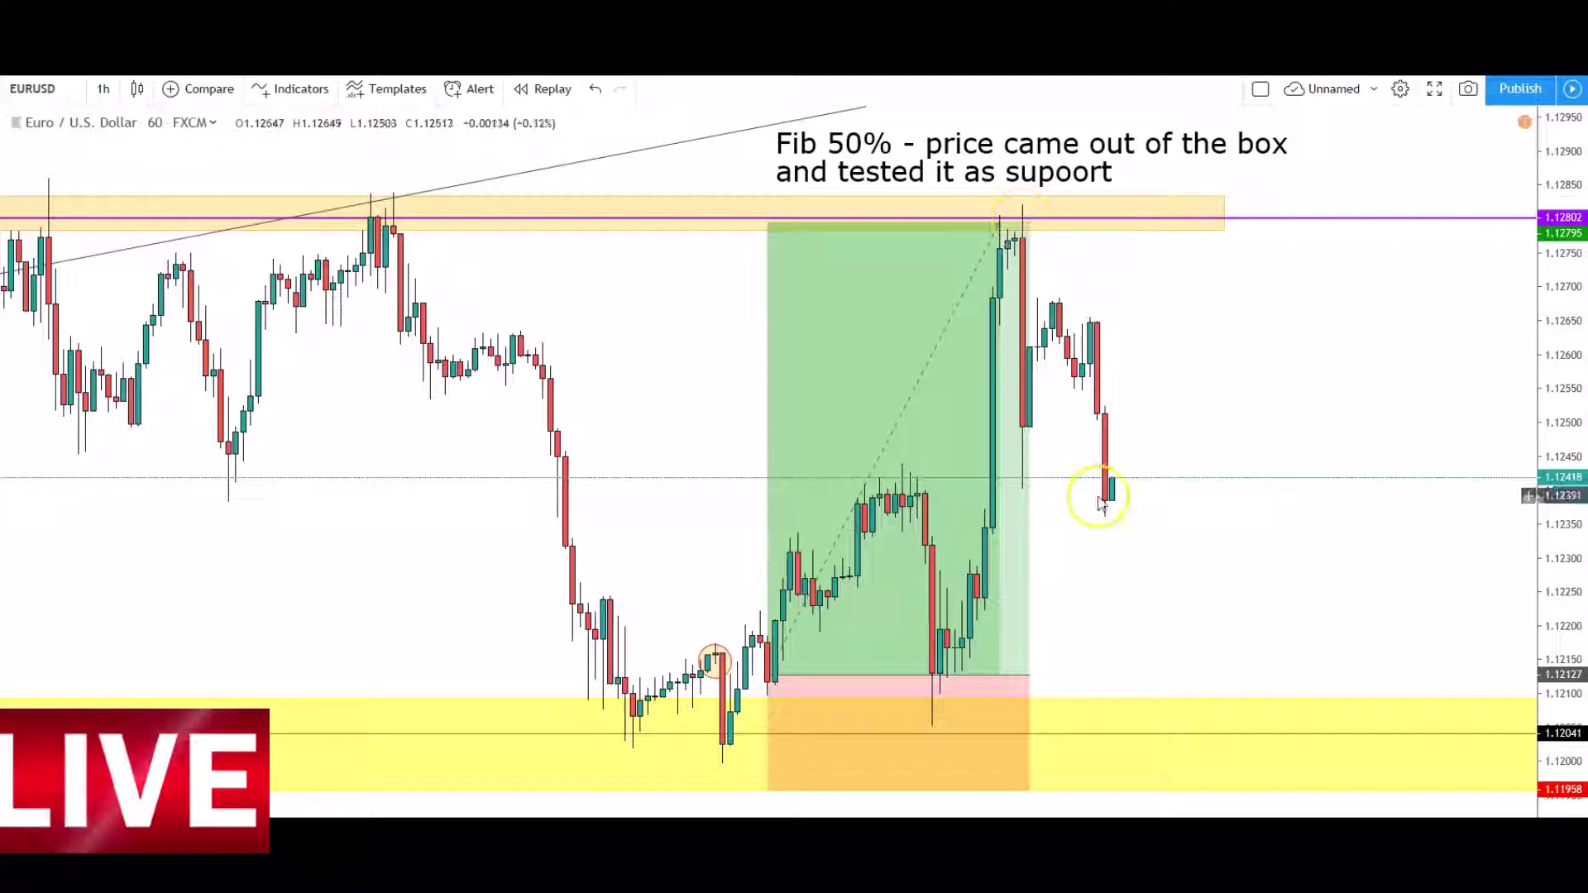
pyautogui.click(989, 231)
pyautogui.click(1140, 306)
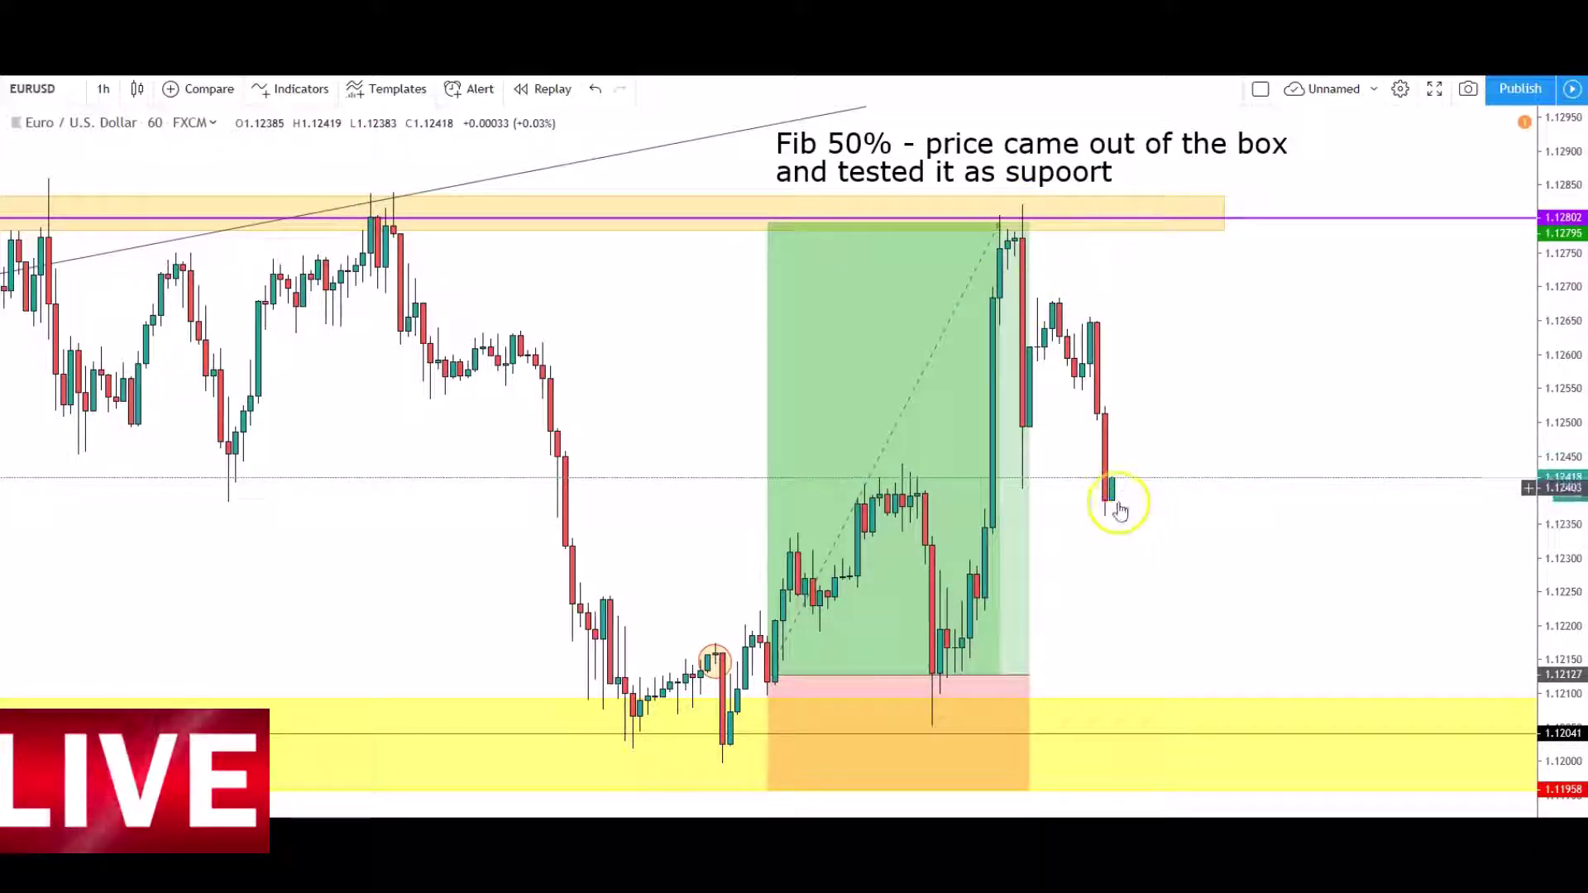